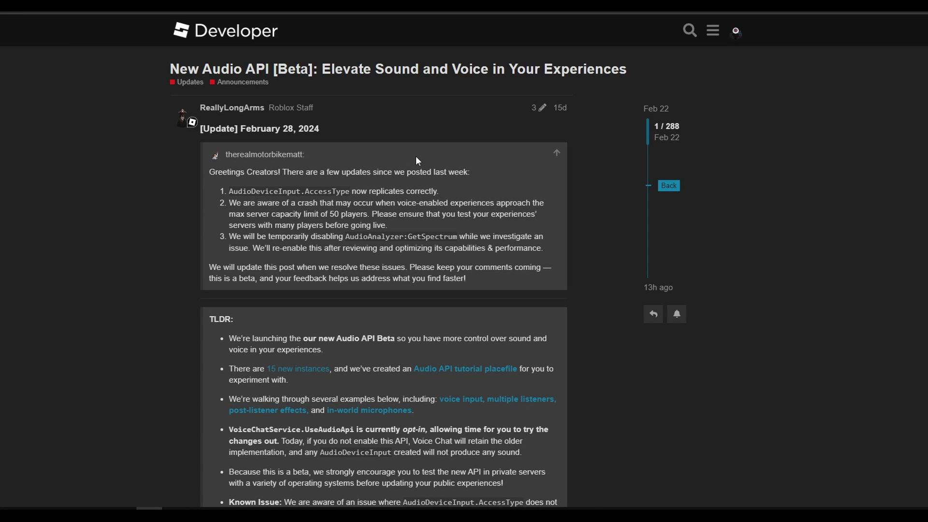
Read the New Audio API announcement's update notes and introduction, and view the Audio Player wiring image enlarged
{"action": "scroll", "coordinate": [416, 156], "scroll_direction": "down", "scroll_amount": 3}
{"action": "scroll", "coordinate": [416, 156], "scroll_direction": "up", "scroll_amount": 3}
{"action": "scroll", "coordinate": [416, 157], "scroll_direction": "down", "scroll_amount": 1}
{"action": "scroll", "coordinate": [416, 157], "scroll_direction": "up", "scroll_amount": 1}
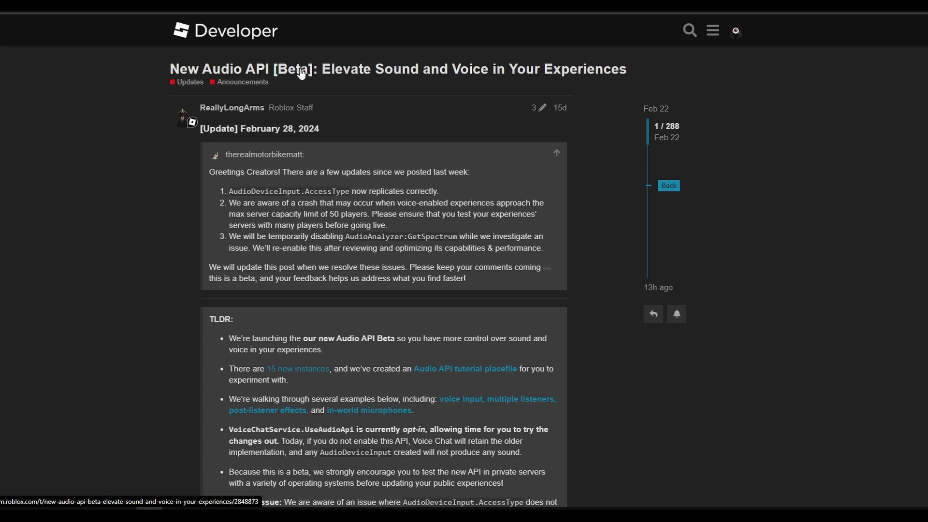
{"action": "scroll", "coordinate": [554, 263], "scroll_direction": "down", "scroll_amount": 1}
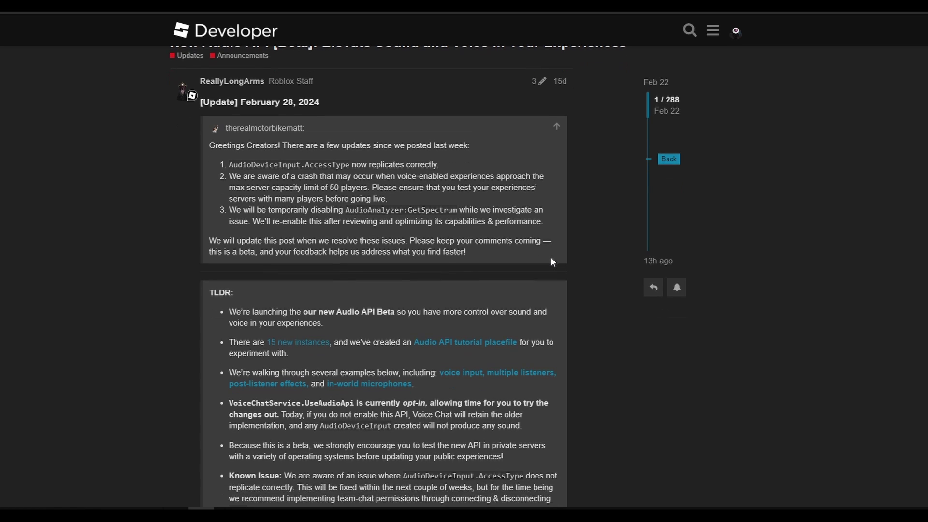
{"action": "scroll", "coordinate": [554, 263], "scroll_direction": "down", "scroll_amount": 8}
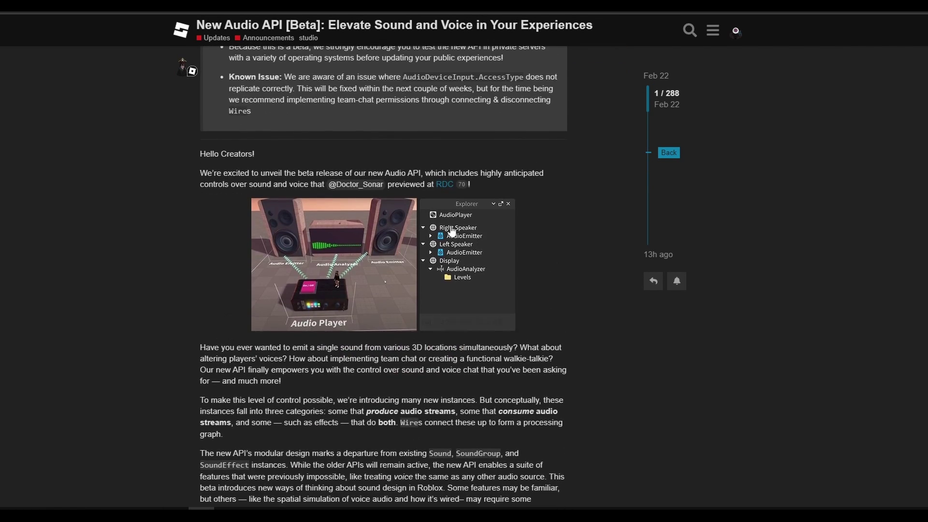
{"action": "scroll", "coordinate": [452, 232], "scroll_direction": "down", "scroll_amount": 1}
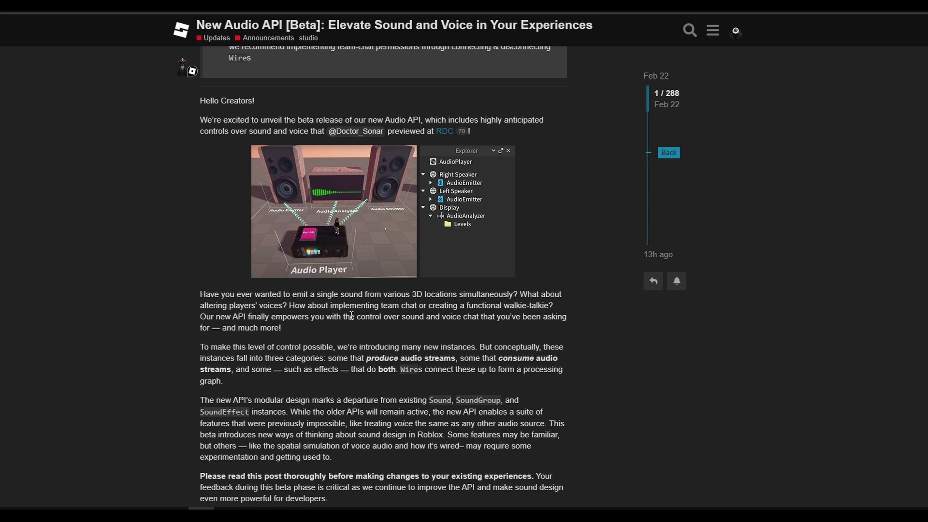
{"action": "scroll", "coordinate": [339, 290], "scroll_direction": "down", "scroll_amount": 1}
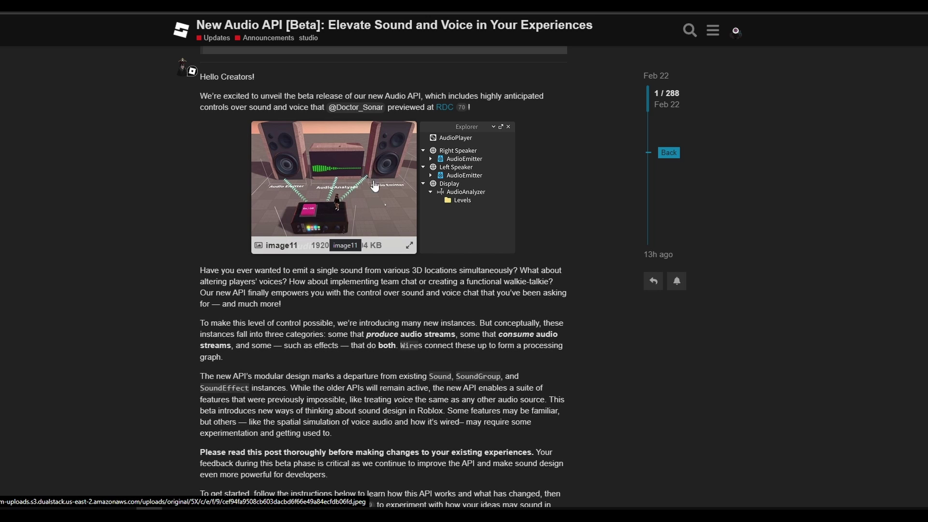
{"action": "left_click", "coordinate": [333, 167]}
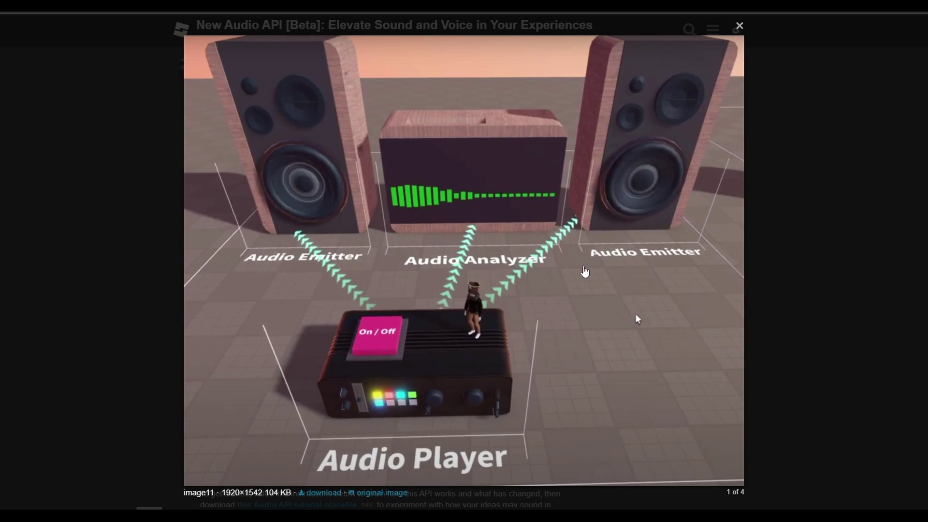
{"action": "left_click", "coordinate": [585, 272]}
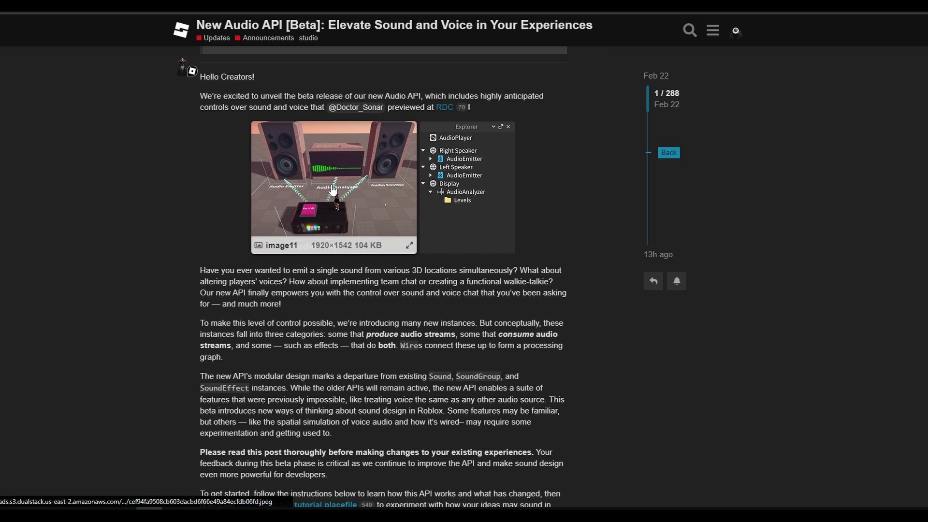
Skim the announcement's getting-started section down to the list of new audio instances
{"action": "scroll", "coordinate": [287, 260], "scroll_direction": "down", "scroll_amount": 15}
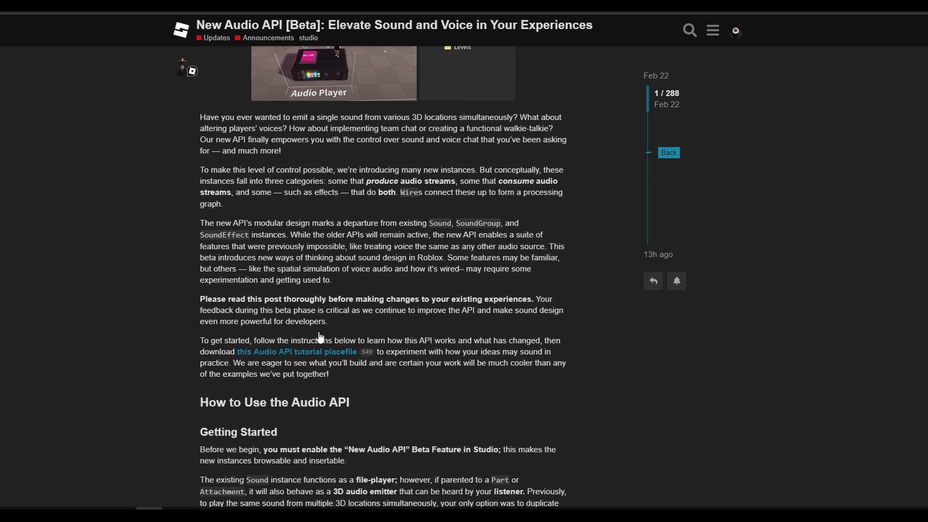
{"action": "scroll", "coordinate": [316, 300], "scroll_direction": "down", "scroll_amount": 14}
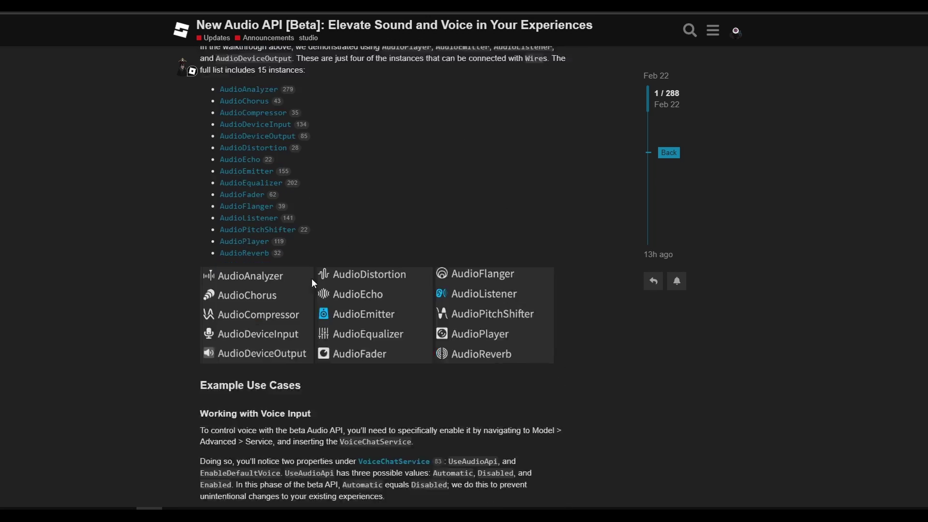
{"action": "scroll", "coordinate": [309, 280], "scroll_direction": "up", "scroll_amount": 2}
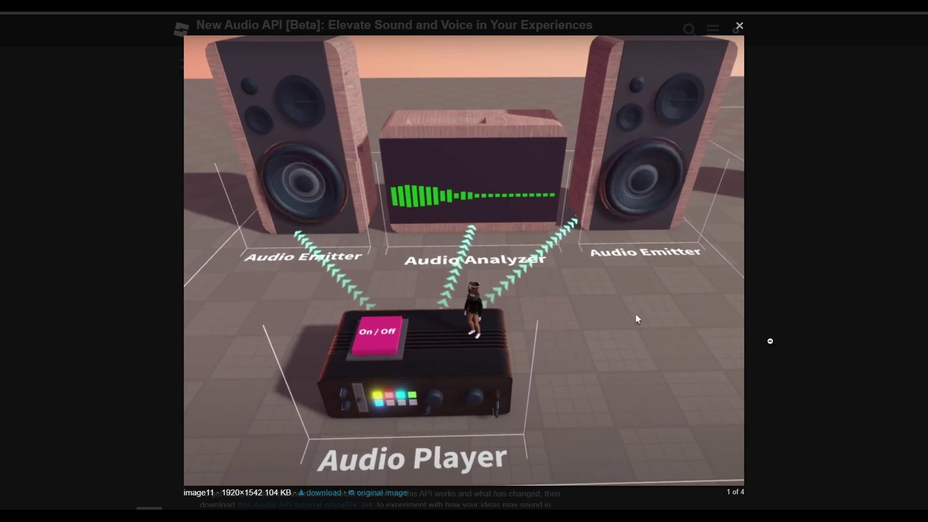
Read the introductory paragraph about multiple 3D sound locations, altered player voices, team chat and walkie-talkies
{"action": "left_click", "coordinate": [769, 341]}
{"action": "left_click_drag", "start_coordinate": [297, 163], "coordinate": [382, 162]}
{"action": "left_click", "coordinate": [401, 205]}
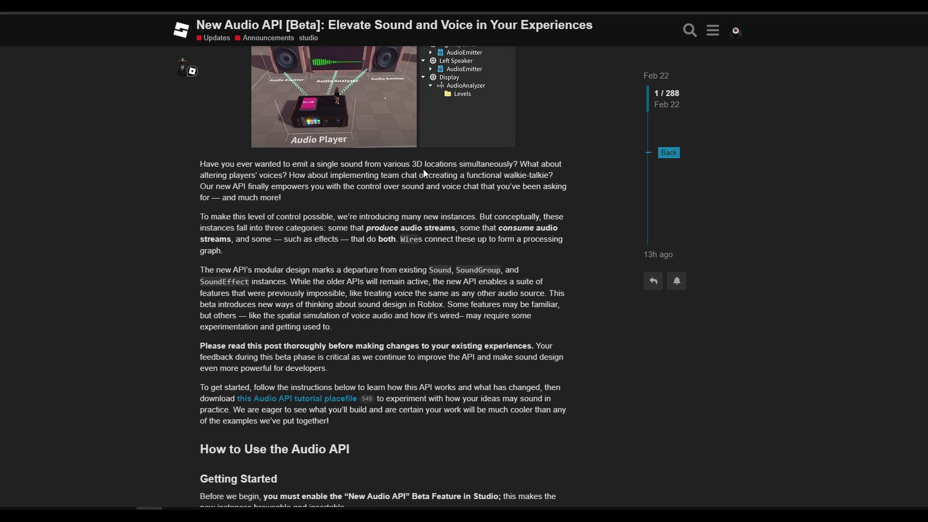
{"action": "left_click_drag", "start_coordinate": [480, 165], "coordinate": [496, 165]}
{"action": "left_click_drag", "start_coordinate": [195, 176], "coordinate": [227, 176]}
{"action": "left_click", "coordinate": [284, 187]}
{"action": "left_click_drag", "start_coordinate": [288, 173], "coordinate": [215, 174]}
{"action": "left_click", "coordinate": [246, 172]}
{"action": "left_click_drag", "start_coordinate": [554, 184], "coordinate": [444, 175]}
{"action": "left_click", "coordinate": [469, 202]}
{"action": "scroll", "coordinate": [563, 181], "scroll_direction": "down", "scroll_amount": 2}
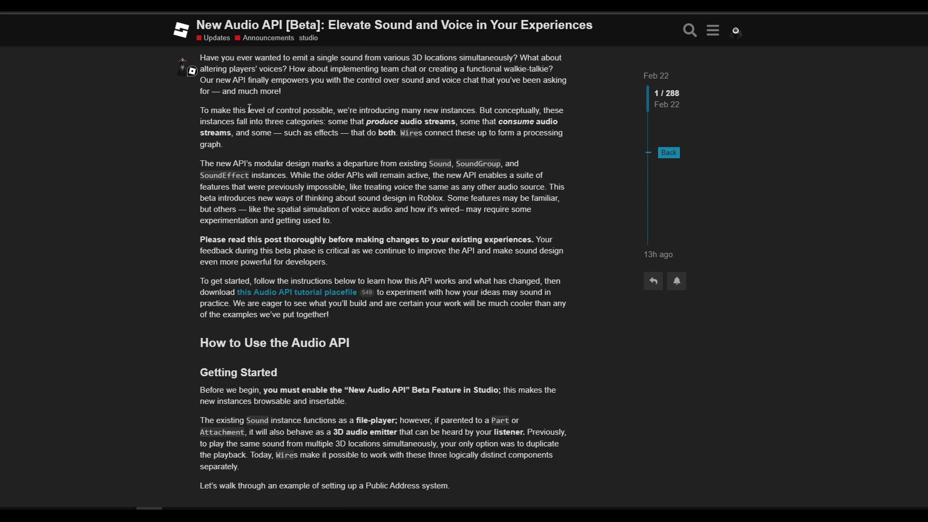
Read the paragraph on instances that produce or consume audio streams, and locate the Audio API tutorial placefile link
{"action": "left_click_drag", "start_coordinate": [250, 109], "coordinate": [394, 110]}
{"action": "left_click", "coordinate": [267, 125]}
{"action": "left_click_drag", "start_coordinate": [362, 122], "coordinate": [405, 122]}
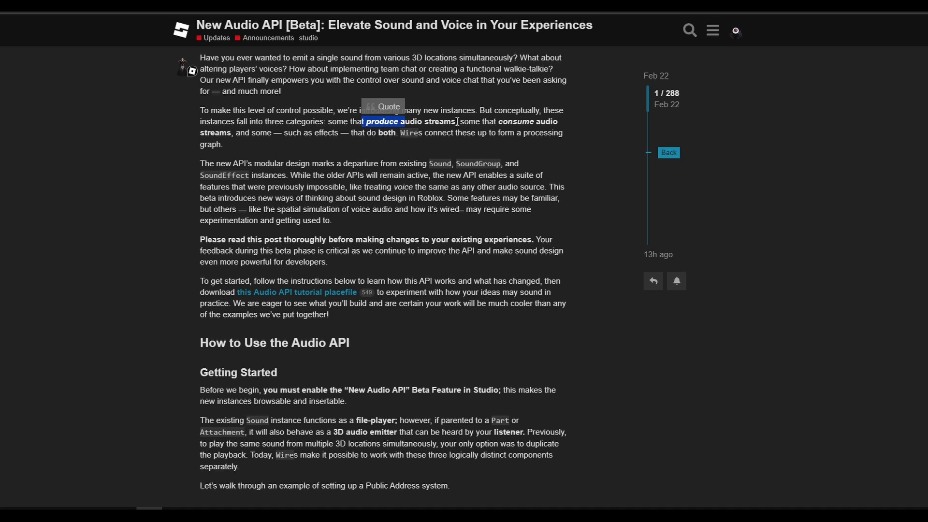
{"action": "left_click", "coordinate": [449, 125]}
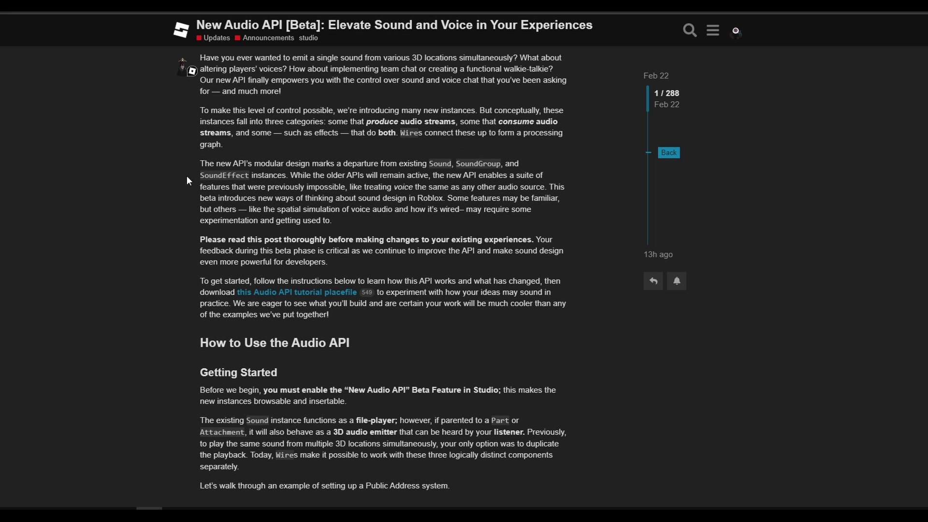
{"action": "scroll", "coordinate": [289, 245], "scroll_direction": "down", "scroll_amount": 1}
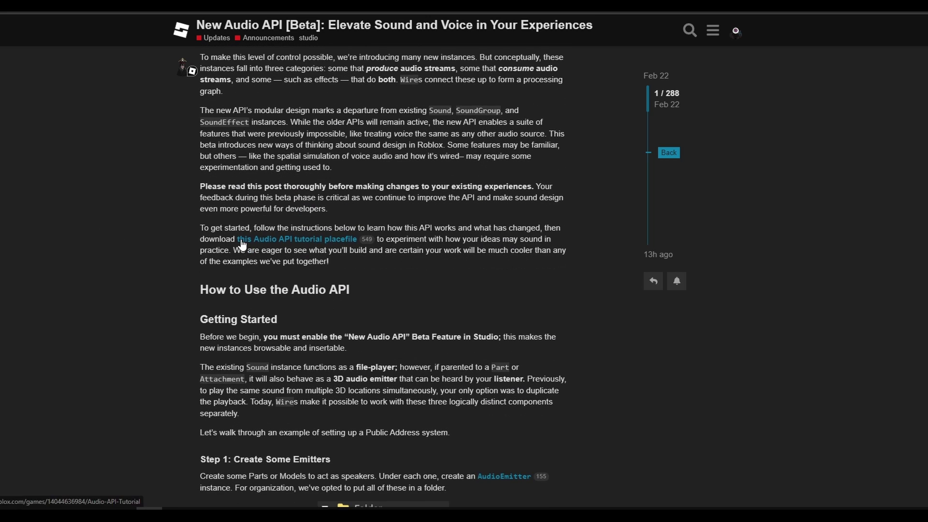
{"action": "left_click", "coordinate": [289, 246]}
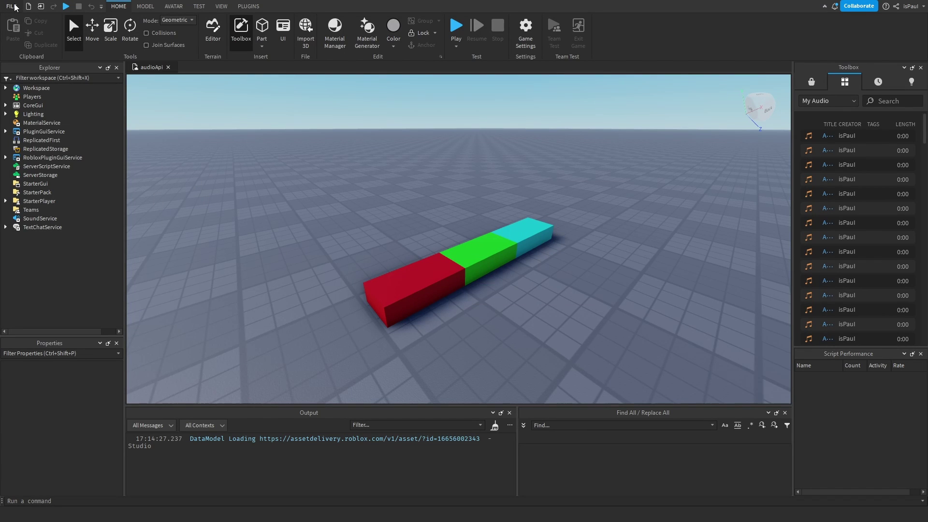
Switch to Roblox Studio, check that the New Audio API beta feature is enabled, and save the beta feature settings
{"action": "left_click", "coordinate": [12, 7]}
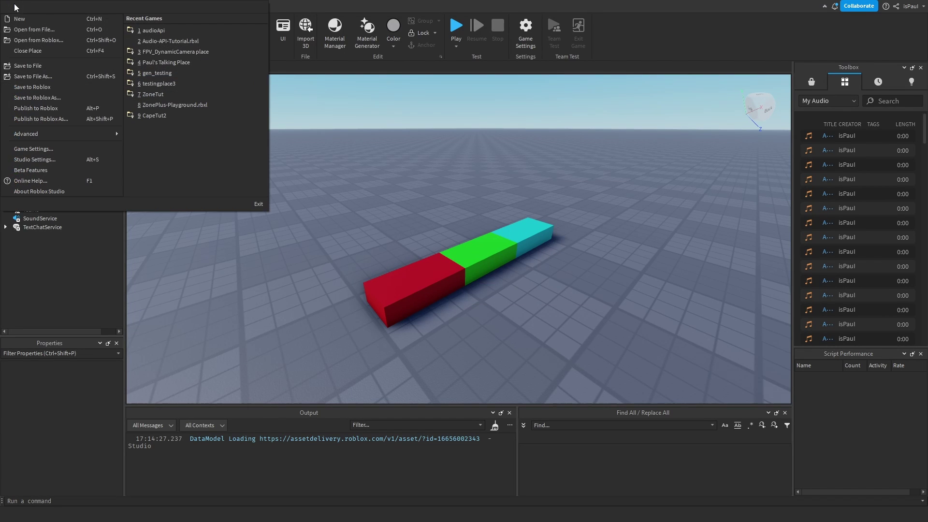
{"action": "left_click", "coordinate": [33, 170]}
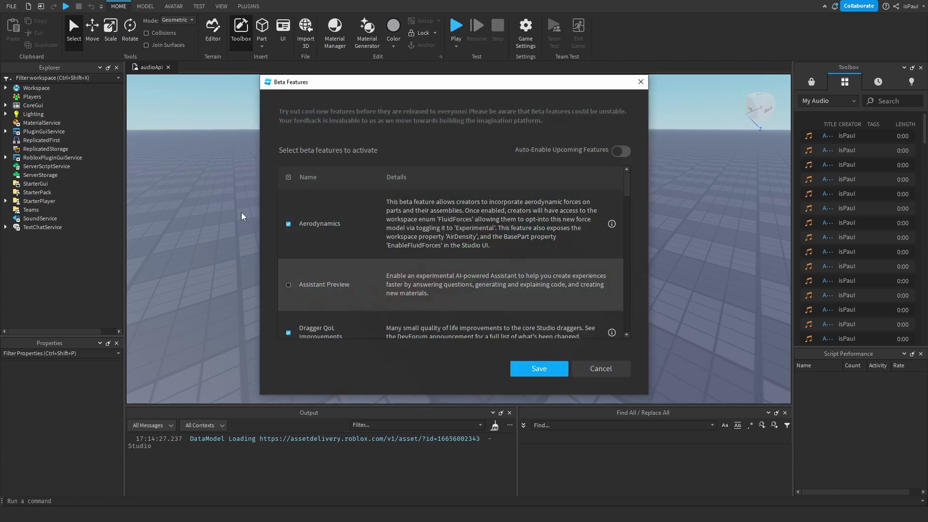
{"action": "scroll", "coordinate": [331, 223], "scroll_direction": "down", "scroll_amount": 8}
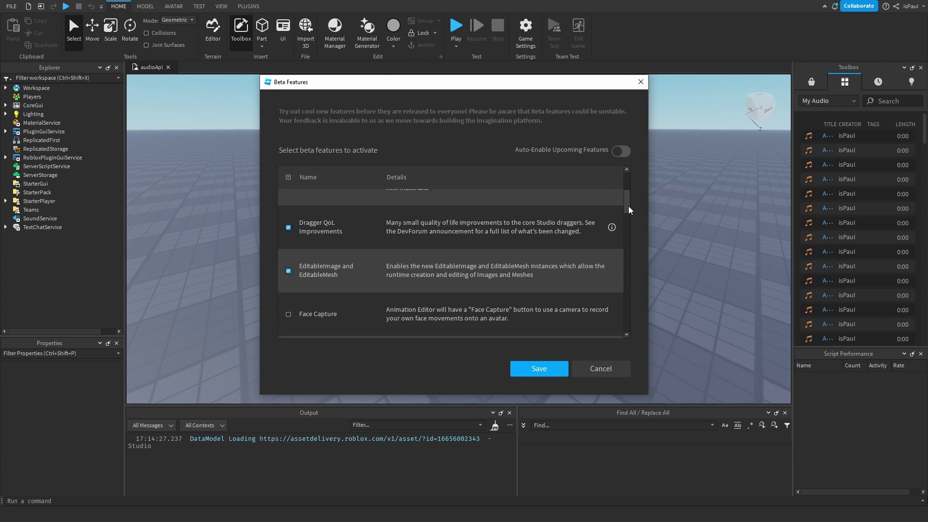
{"action": "scroll", "coordinate": [339, 216], "scroll_direction": "up", "scroll_amount": 1}
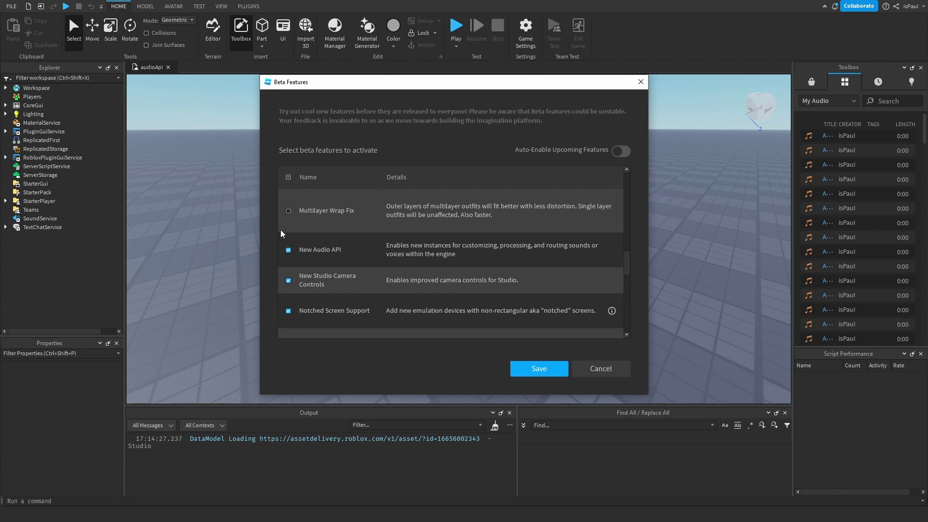
{"action": "left_click", "coordinate": [539, 368]}
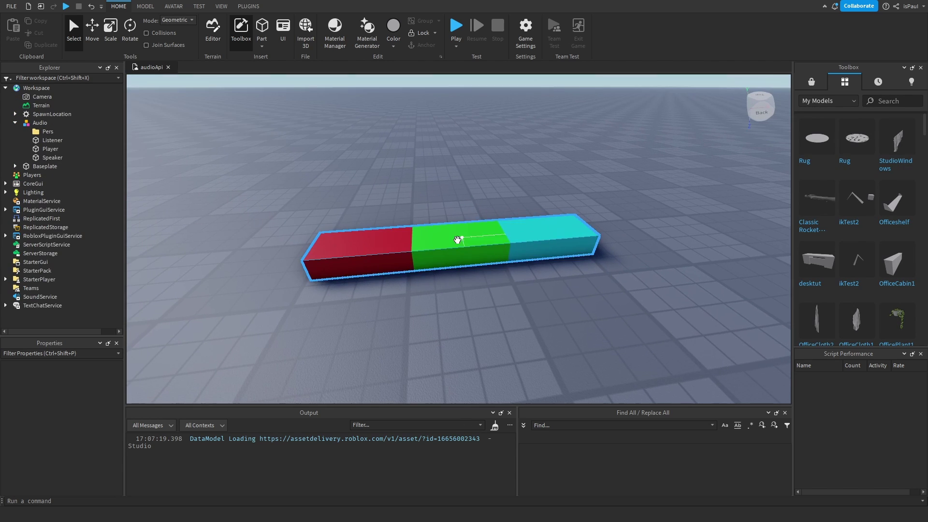
Identify which colored blocks are the Player, Listener and Speaker parts of the Audio model
{"action": "left_click", "coordinate": [479, 236]}
{"action": "left_click", "coordinate": [49, 148]}
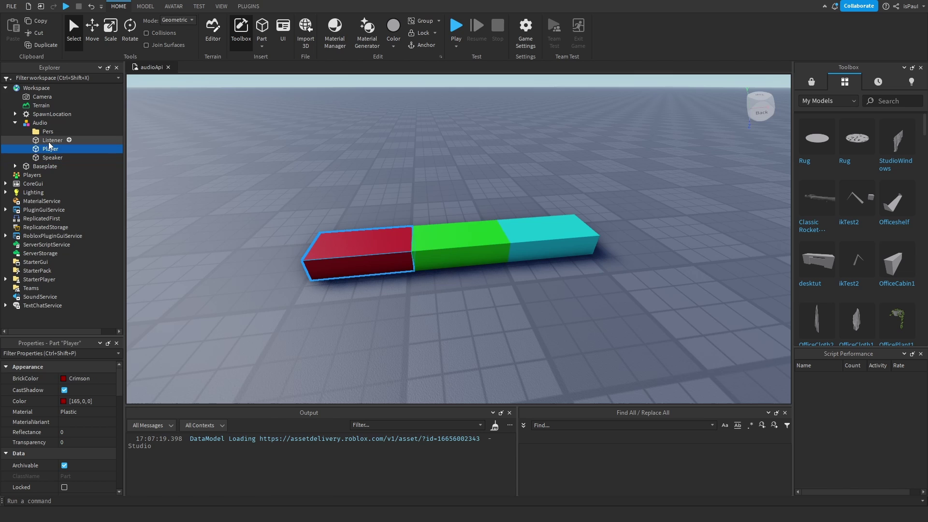
{"action": "left_click", "coordinate": [49, 141]}
{"action": "left_click", "coordinate": [50, 148]}
{"action": "left_click", "coordinate": [51, 157]}
{"action": "left_click", "coordinate": [52, 151]}
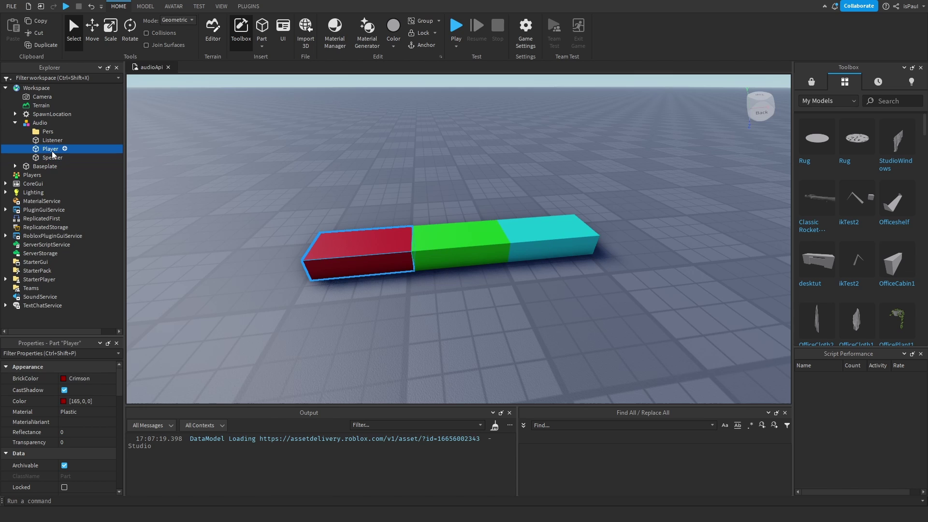
{"action": "left_click", "coordinate": [55, 141]}
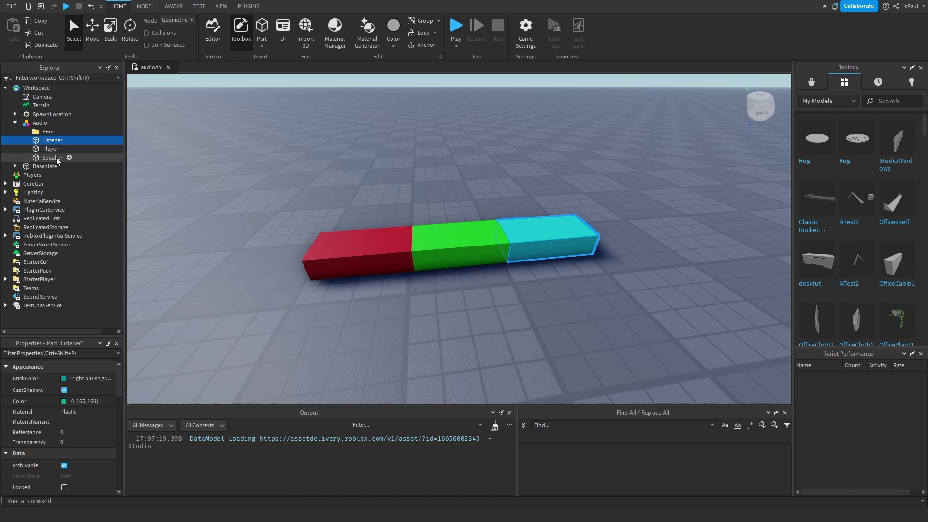
{"action": "left_click", "coordinate": [56, 160]}
{"action": "left_click", "coordinate": [391, 303]}
Space out the blocks by moving the red Player part 3.5 studs and the green Speaker part 1.8 studs away from the Listener
{"action": "right_click_drag", "start_coordinate": [392, 303], "coordinate": [372, 302]}
{"action": "left_click", "coordinate": [376, 247]}
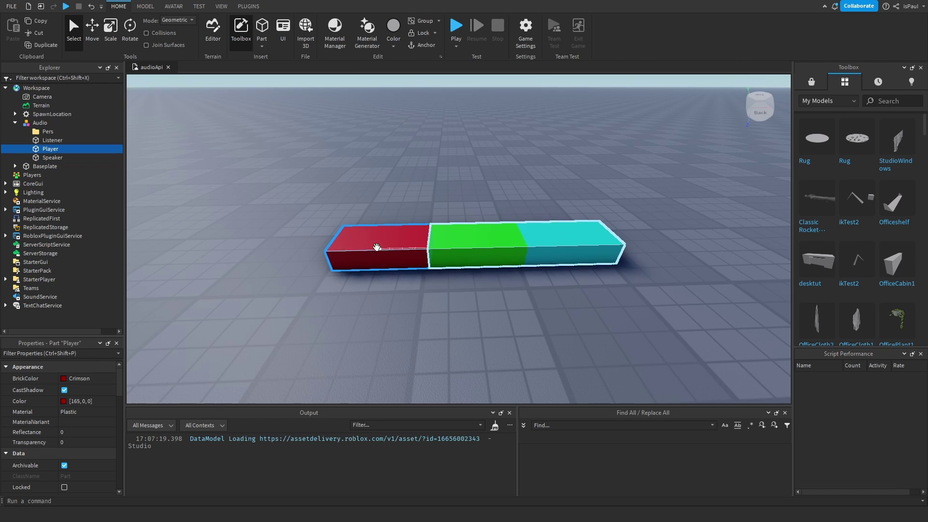
{"action": "key", "text": "ctrl+2"}
{"action": "left_click_drag", "start_coordinate": [437, 246], "coordinate": [358, 241]}
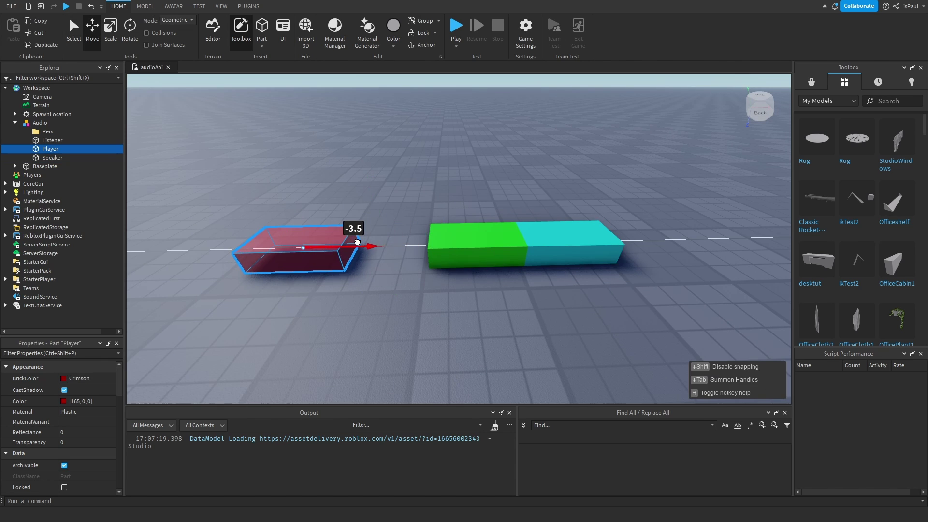
{"action": "left_click", "coordinate": [479, 242]}
{"action": "left_click_drag", "start_coordinate": [531, 243], "coordinate": [489, 244]}
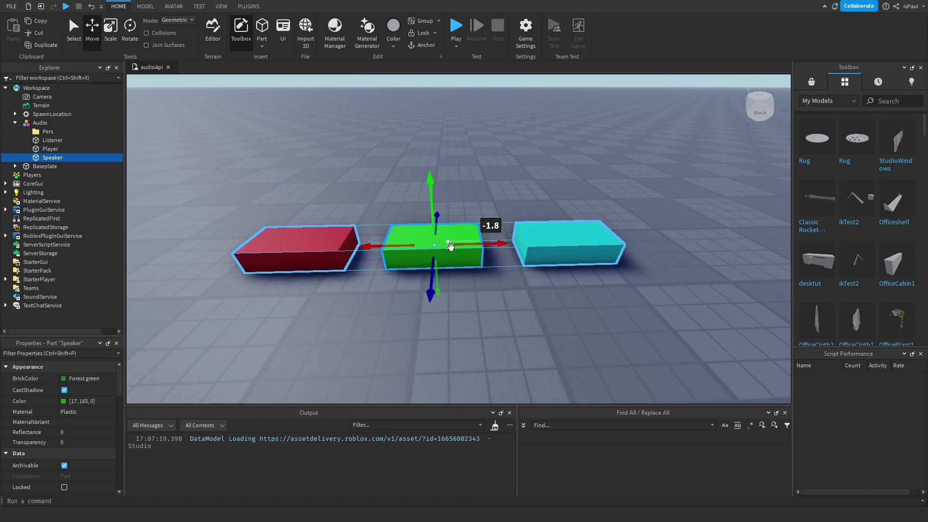
{"action": "left_click", "coordinate": [535, 260]}
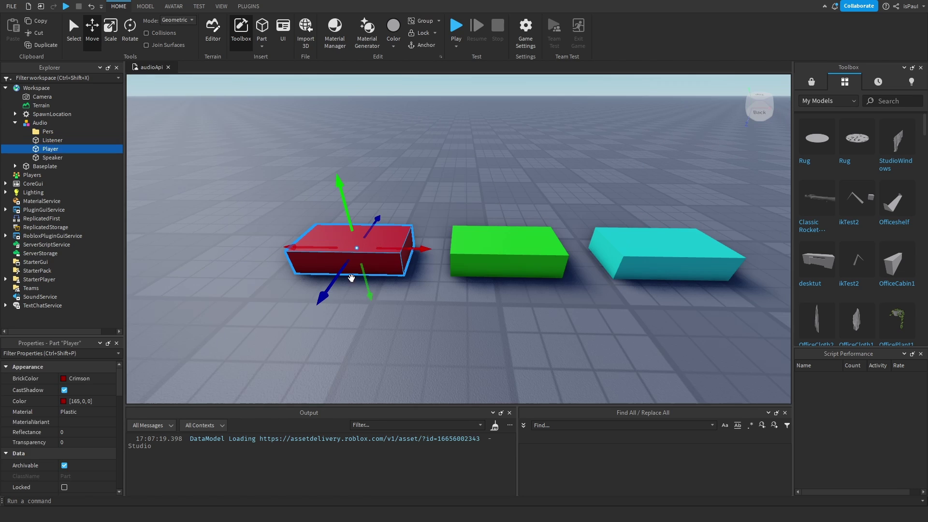
{"action": "left_click", "coordinate": [461, 328]}
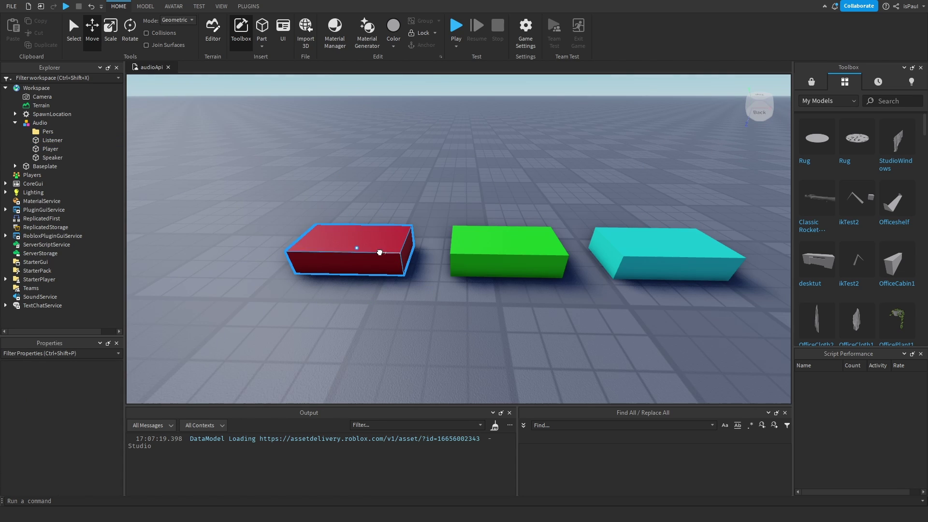
Insert an AudioPlayer into the red Player part
{"action": "left_click", "coordinate": [378, 250]}
{"action": "left_click", "coordinate": [65, 149]}
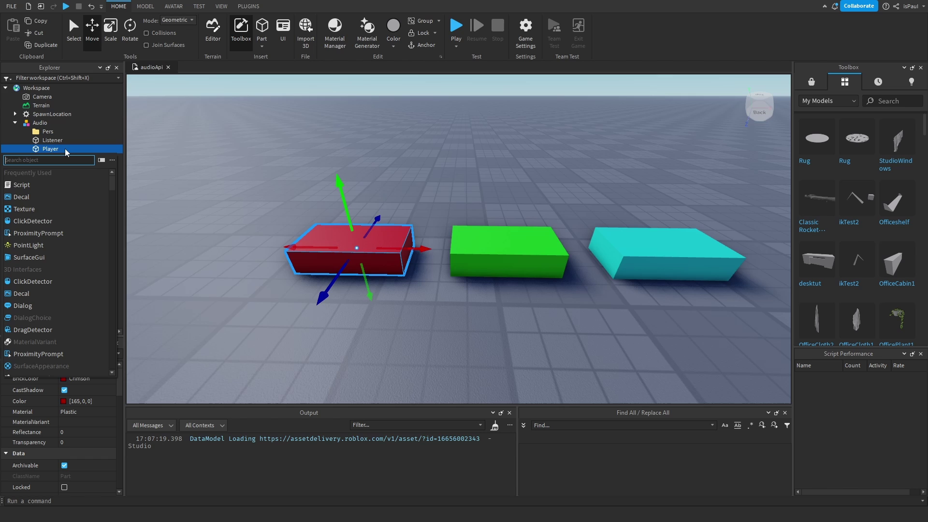
{"action": "type", "text": "audiopla"}
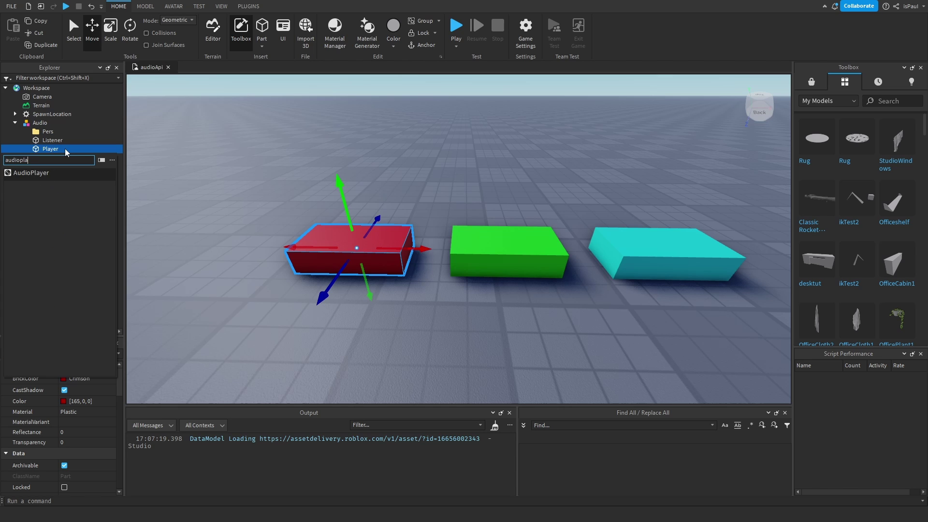
{"action": "key", "text": "Return"}
Insert an AudioEmitter into the green Speaker part
{"action": "left_click", "coordinate": [54, 166]}
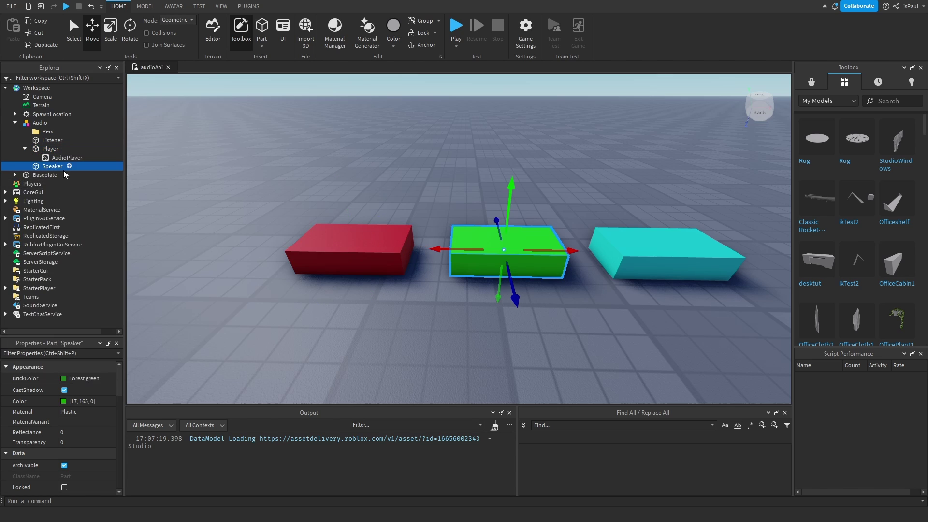
{"action": "key", "text": "ctrl+i"}
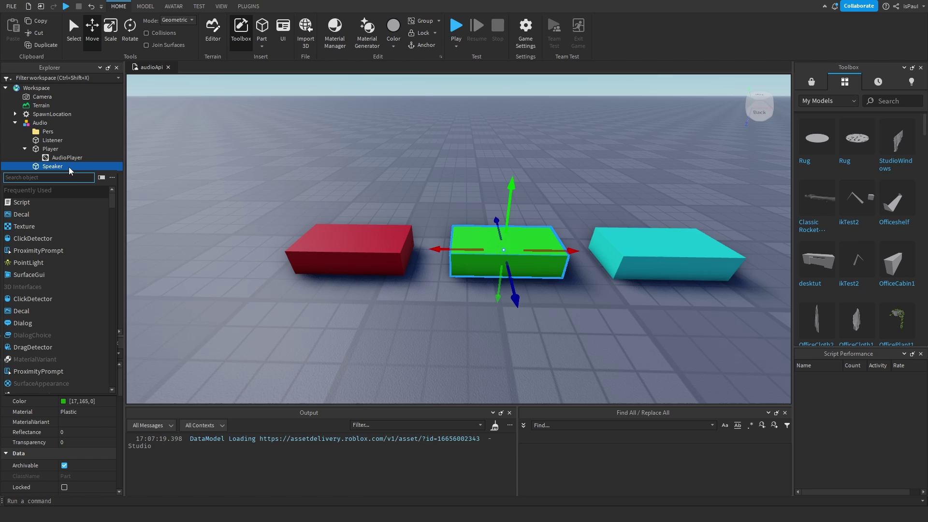
{"action": "type", "text": "audioem"}
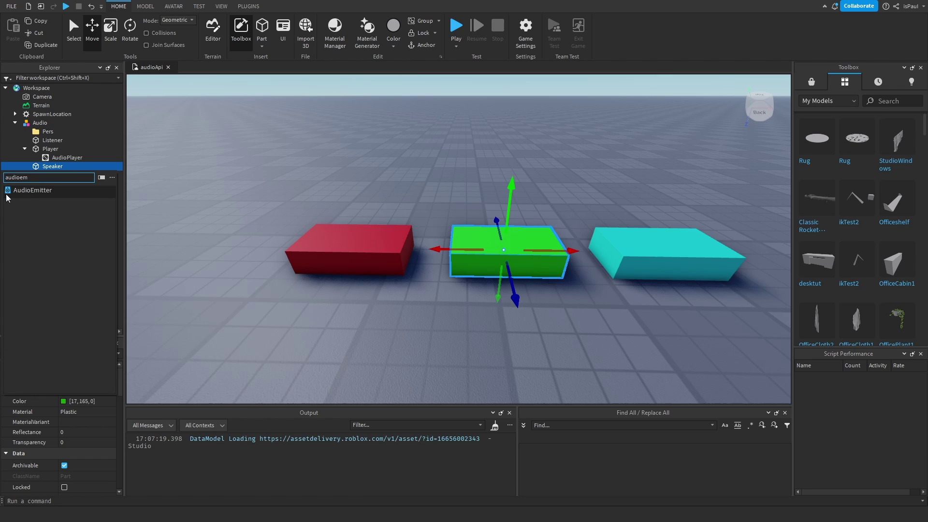
{"action": "key", "text": "BackSpace"}
{"action": "key", "text": "BackSpace"}
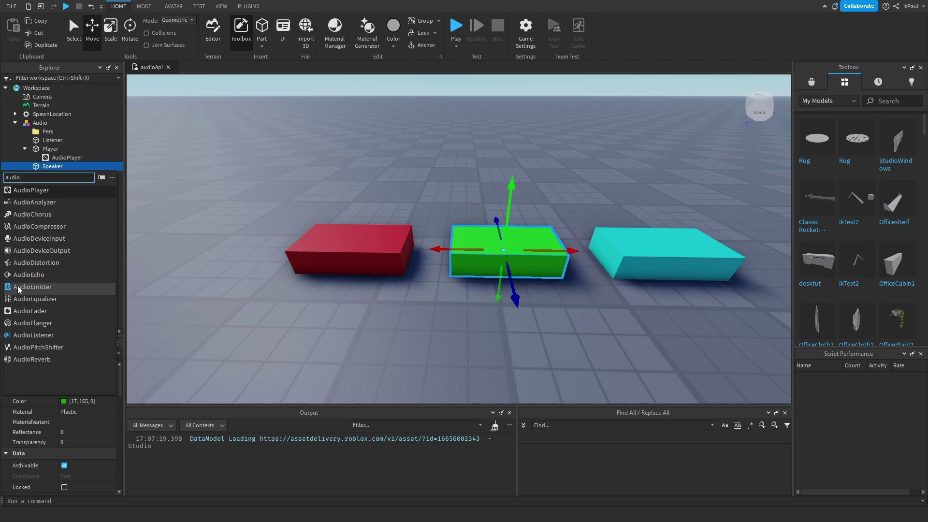
{"action": "left_click", "coordinate": [19, 289]}
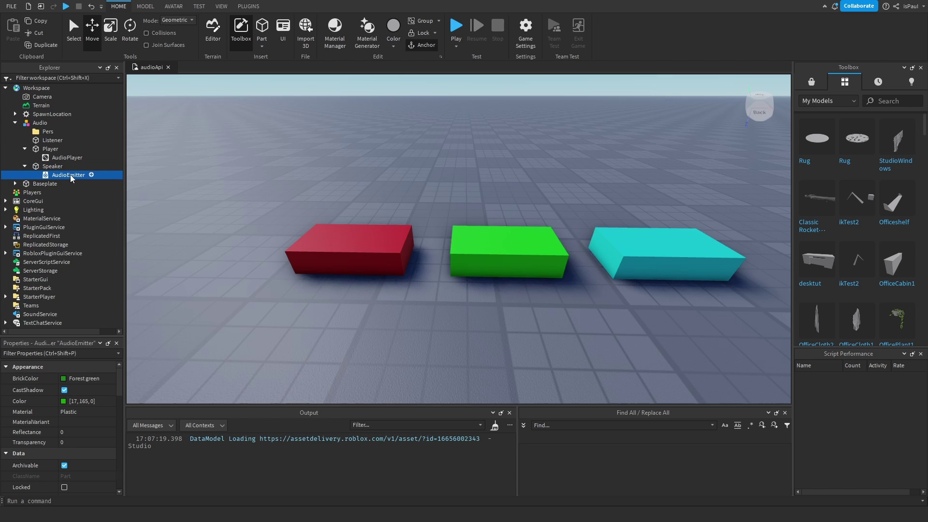
Review the AudioEmitter in the Speaker part and the AudioPlayer in the Player part
{"action": "left_click", "coordinate": [58, 168]}
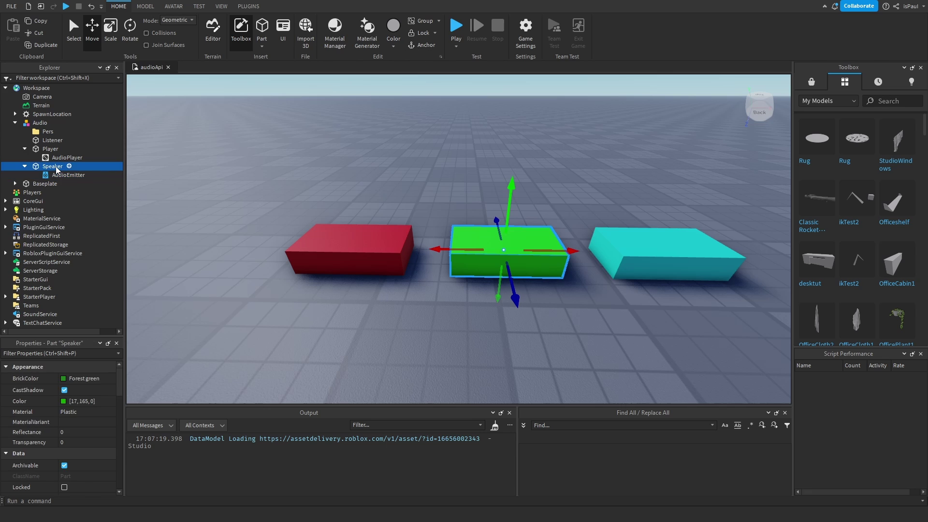
{"action": "left_click", "coordinate": [58, 175]}
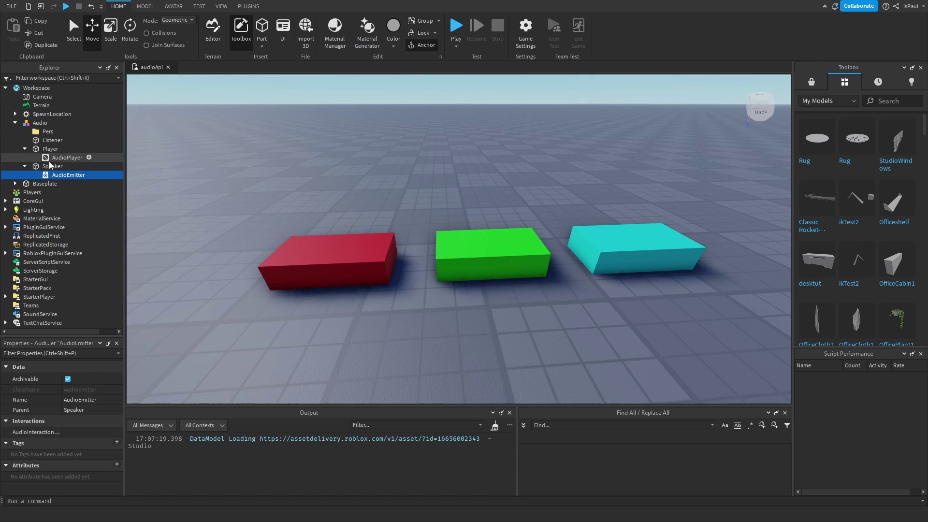
{"action": "left_click", "coordinate": [48, 159]}
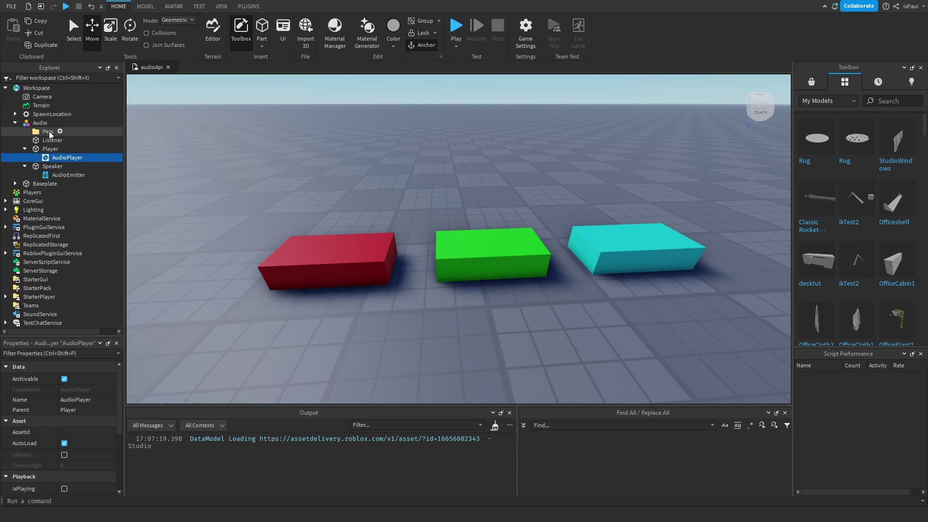
{"action": "left_click", "coordinate": [48, 167]}
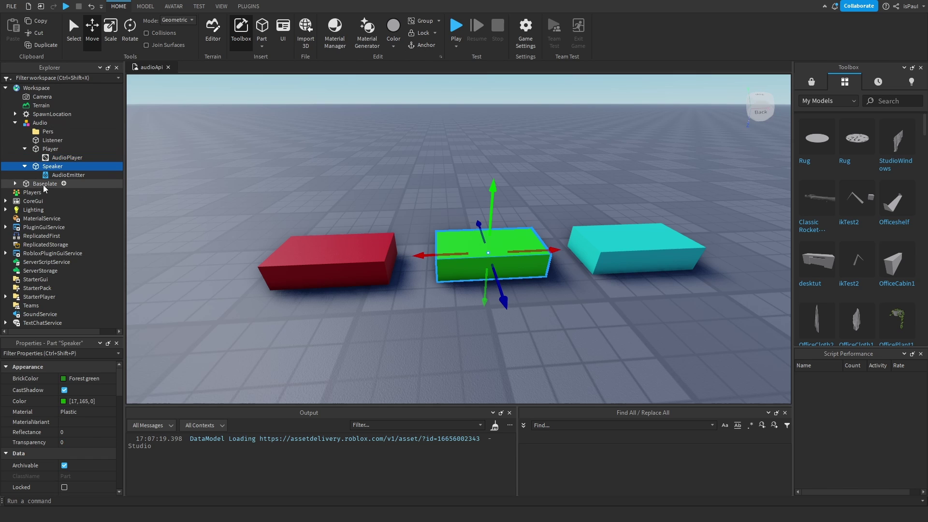
{"action": "left_click", "coordinate": [51, 150]}
{"action": "left_click", "coordinate": [53, 166]}
Insert an AudioListener into the cyan Listener part
{"action": "left_click", "coordinate": [681, 270]}
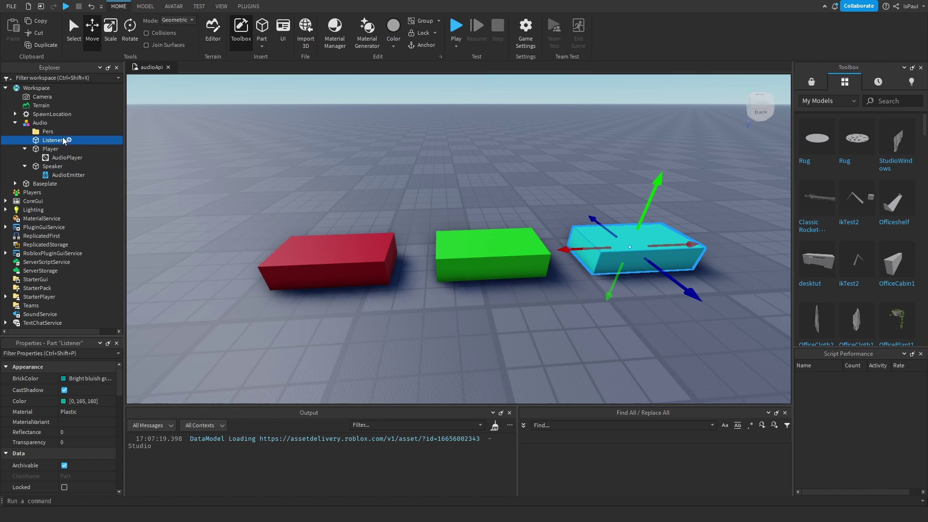
{"action": "left_click", "coordinate": [69, 140]}
{"action": "type", "text": "liste"}
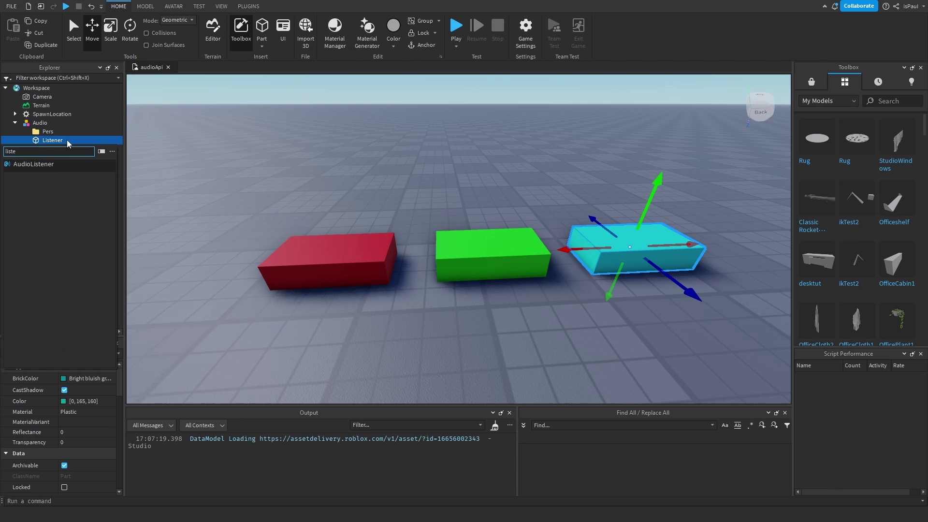
{"action": "left_click", "coordinate": [31, 165]}
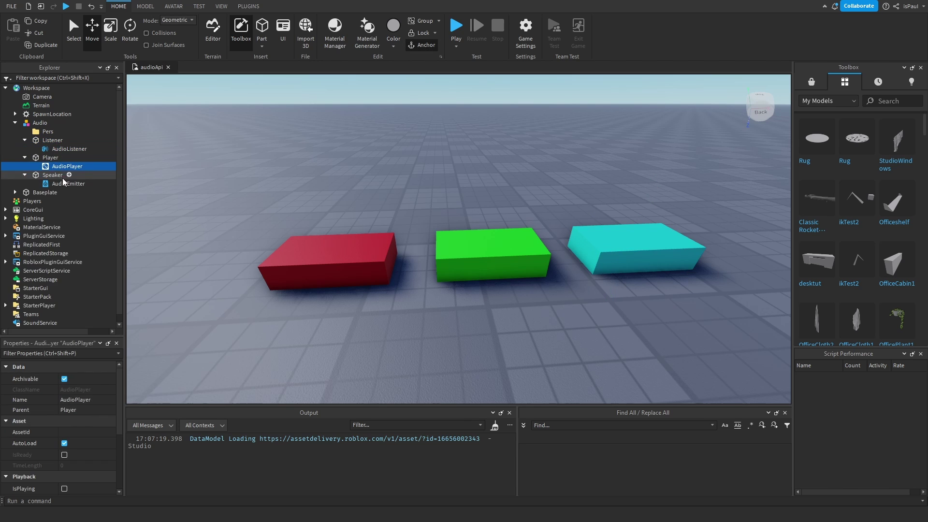
Insert a Wire into the Pers folder and name it Player->Emitter
{"action": "left_click", "coordinate": [64, 183]}
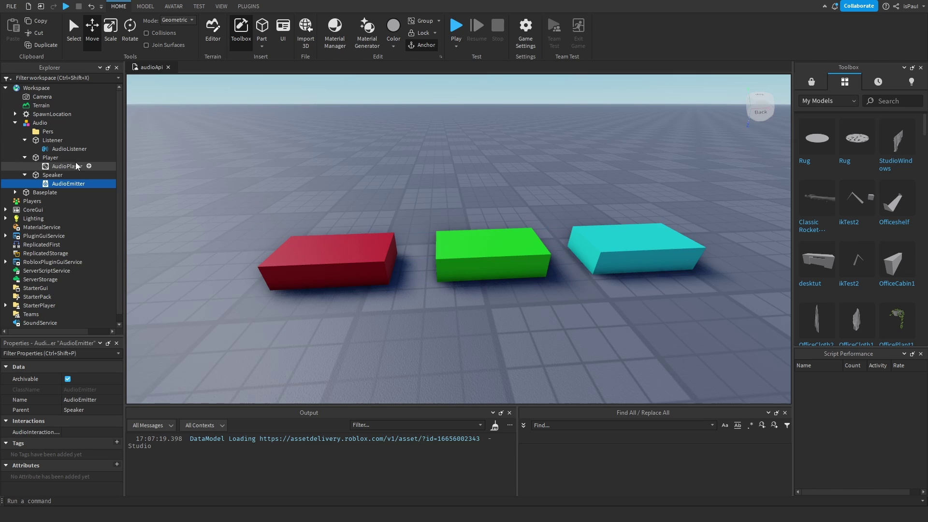
{"action": "left_click", "coordinate": [58, 131]}
{"action": "left_click", "coordinate": [59, 132]}
{"action": "type", "text": "wire"}
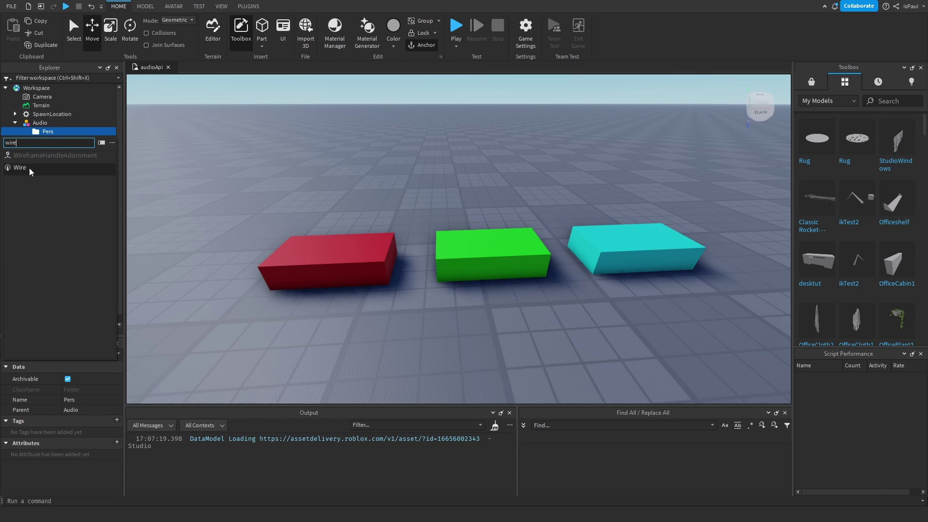
{"action": "left_click", "coordinate": [19, 167]}
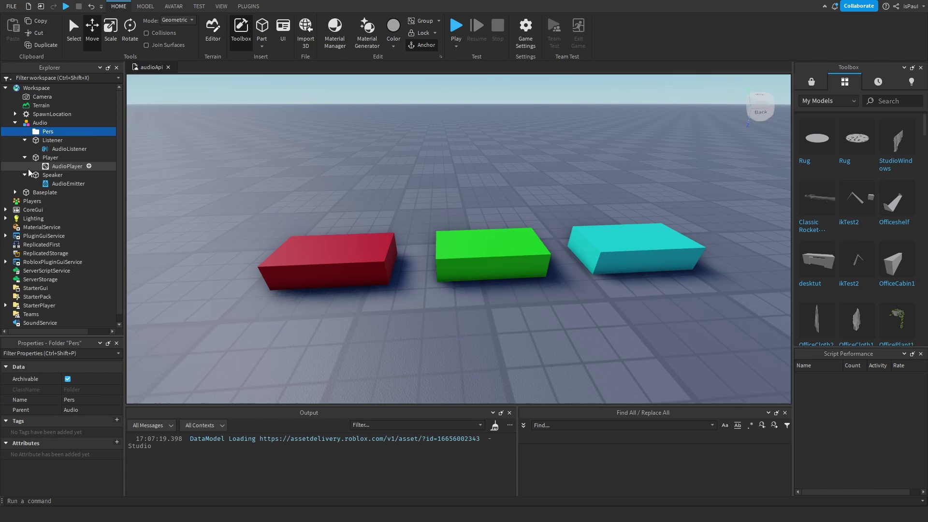
{"action": "key", "text": "BackSpace"}
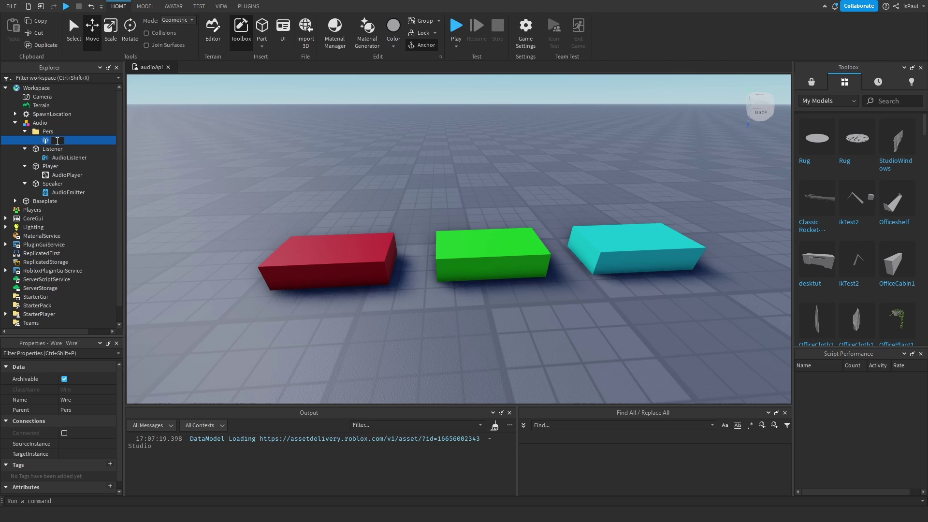
{"action": "type", "text": "Player->Emitter"}
{"action": "key", "text": "Return"}
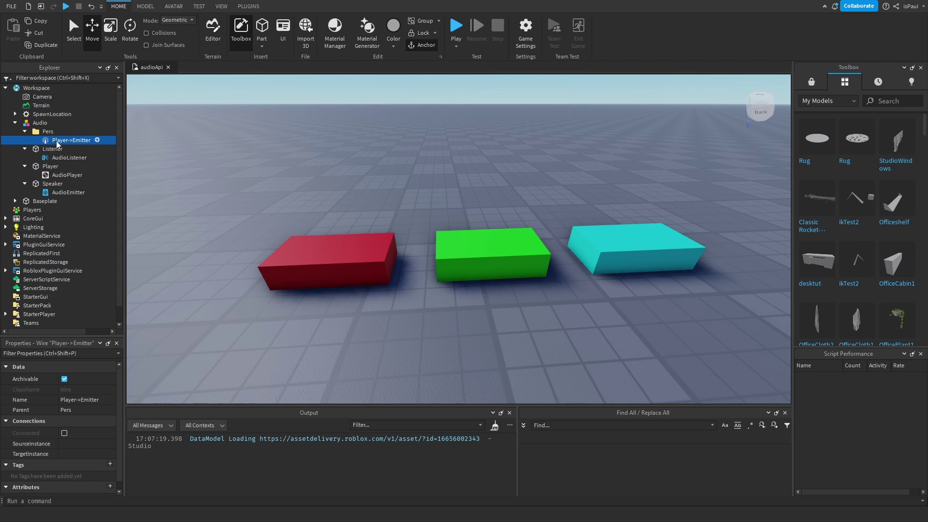
Set the Player->Emitter wire's SourceInstance to the AudioPlayer and its TargetInstance to the AudioEmitter
{"action": "left_click", "coordinate": [48, 444]}
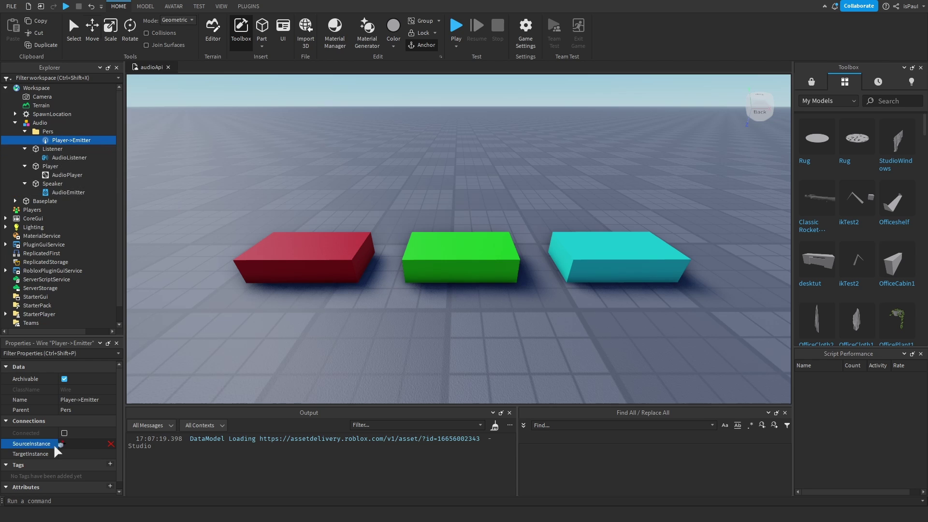
{"action": "left_click", "coordinate": [70, 175]}
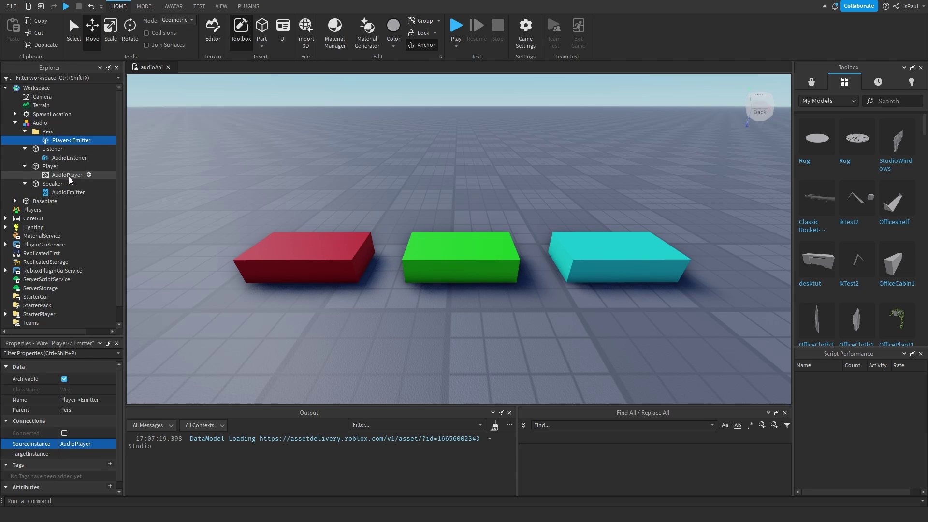
{"action": "left_click", "coordinate": [68, 455]}
{"action": "left_click", "coordinate": [61, 193]}
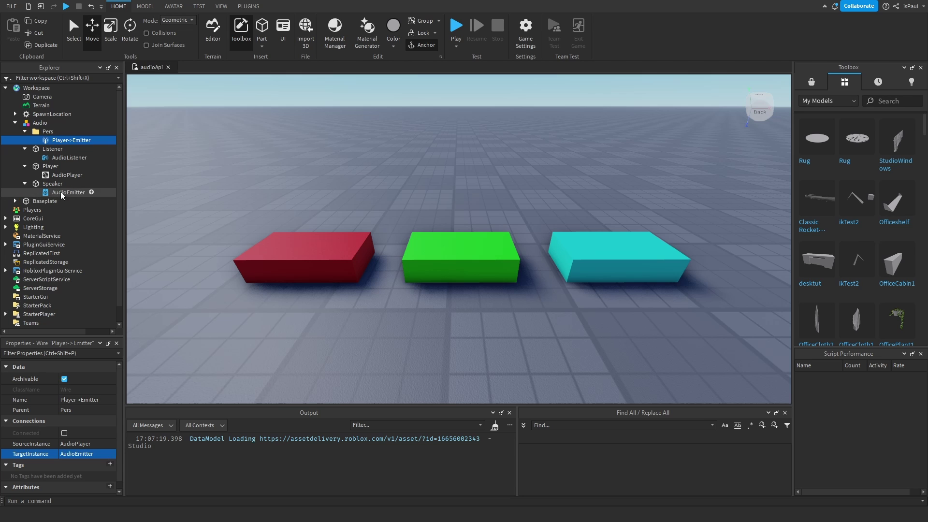
Examine the Player, Speaker and Listener parts up close, along with the AudioListener in the Listener part
{"action": "right_click_drag", "start_coordinate": [411, 355], "coordinate": [397, 370]}
{"action": "key", "text": "w"}
{"action": "key", "text": "a"}
{"action": "left_click", "coordinate": [537, 265], "text": "alt"}
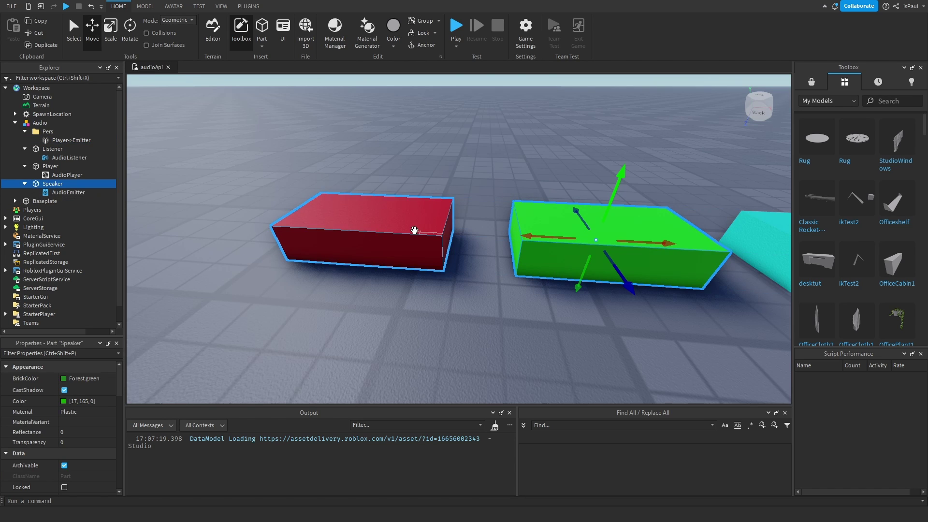
{"action": "left_click", "coordinate": [437, 234]}
{"action": "left_click", "coordinate": [497, 290]}
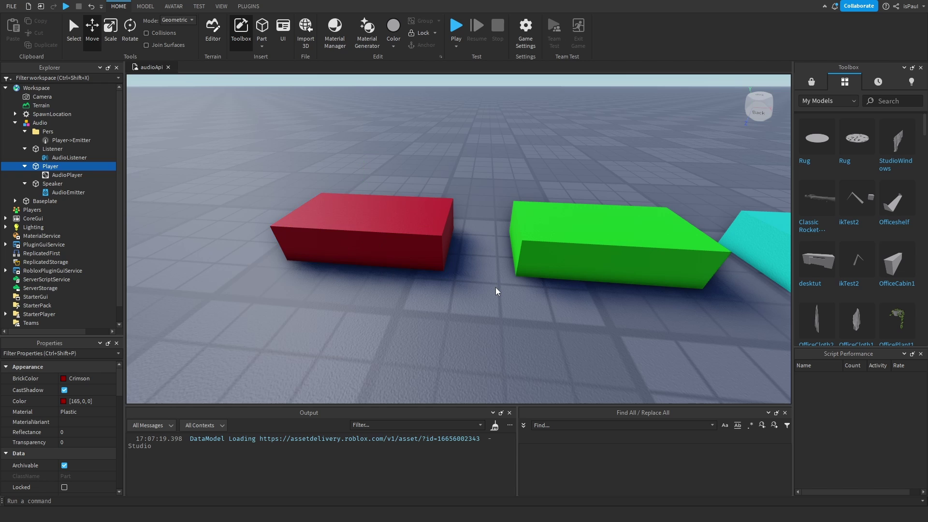
{"action": "scroll", "coordinate": [500, 304], "scroll_direction": "down", "scroll_amount": 3}
{"action": "left_click", "coordinate": [466, 252]}
{"action": "left_click", "coordinate": [62, 158]}
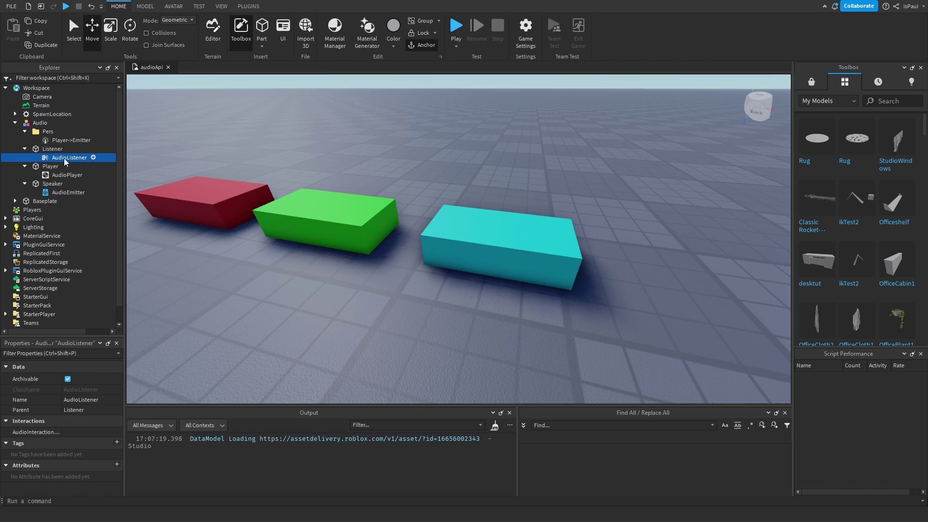
{"action": "right_click_drag", "start_coordinate": [428, 284], "coordinate": [448, 300]}
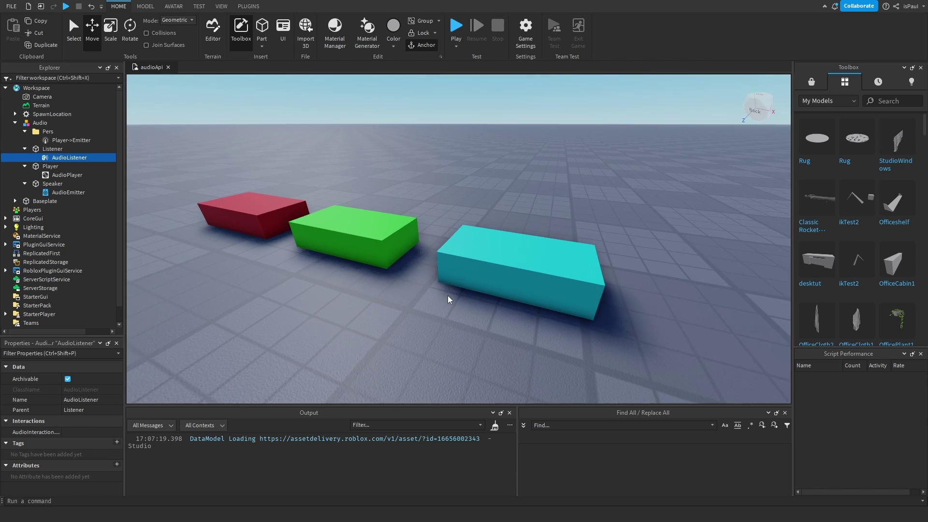
{"action": "scroll", "coordinate": [449, 299], "scroll_direction": "down", "scroll_amount": 2}
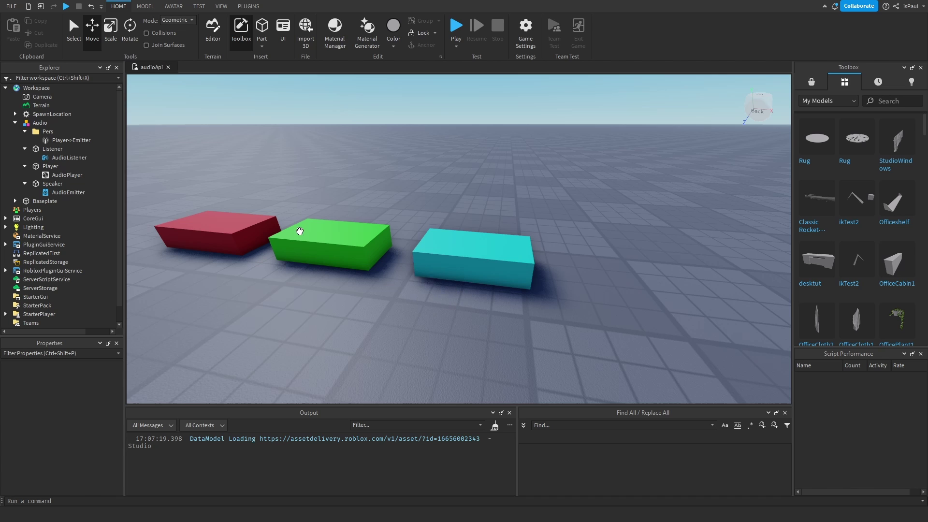
Insert an AudioDeviceOutput into the cyan Listener part
{"action": "left_click", "coordinate": [68, 150]}
{"action": "key", "text": "ctrl+i"}
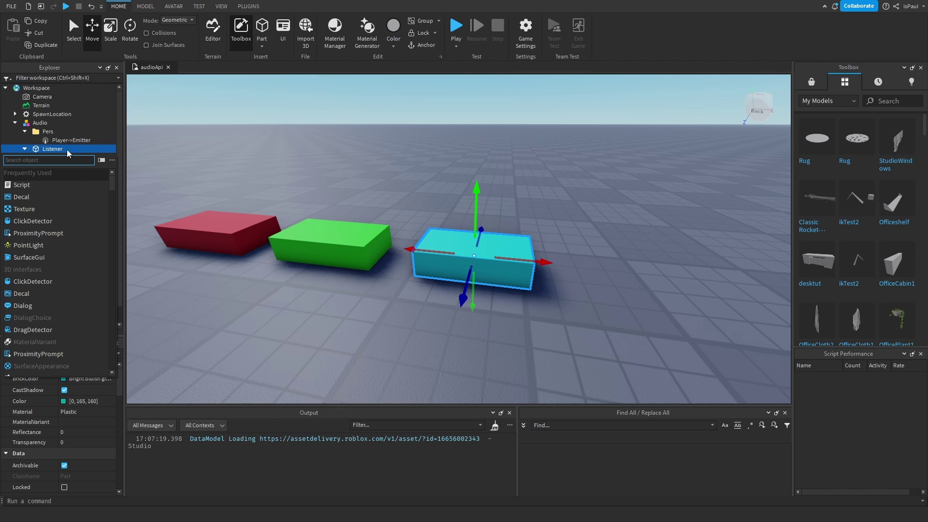
{"action": "type", "text": "out"}
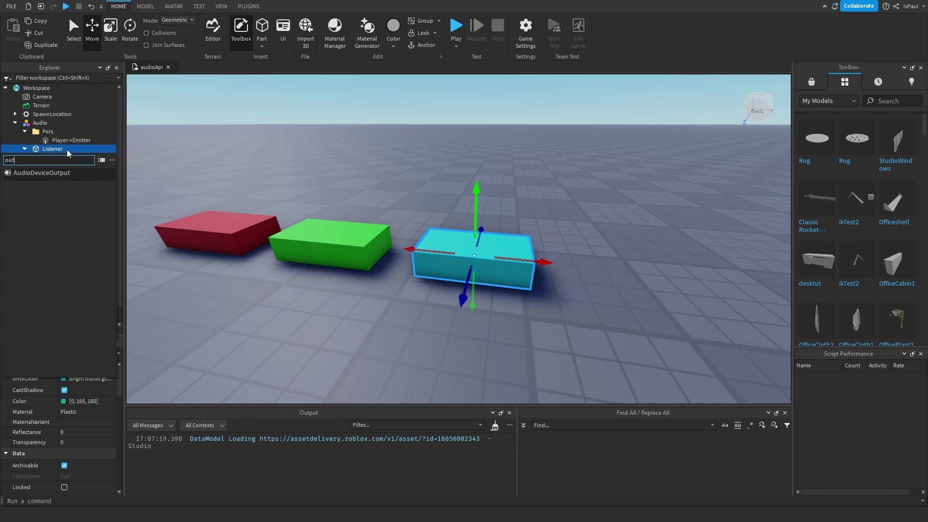
{"action": "left_click", "coordinate": [33, 177]}
Insert a second Wire into the Pers folder and name it Listener->Output
{"action": "left_click", "coordinate": [69, 166]}
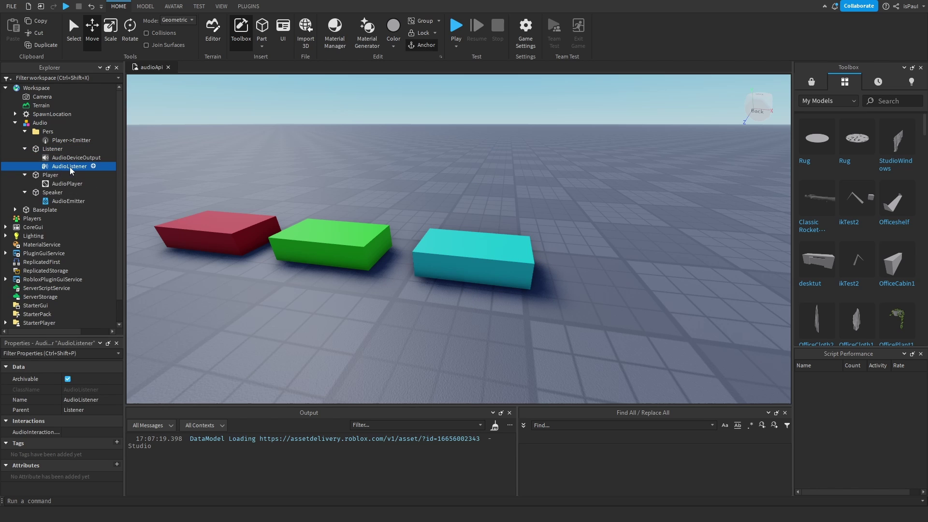
{"action": "left_click", "coordinate": [70, 158]}
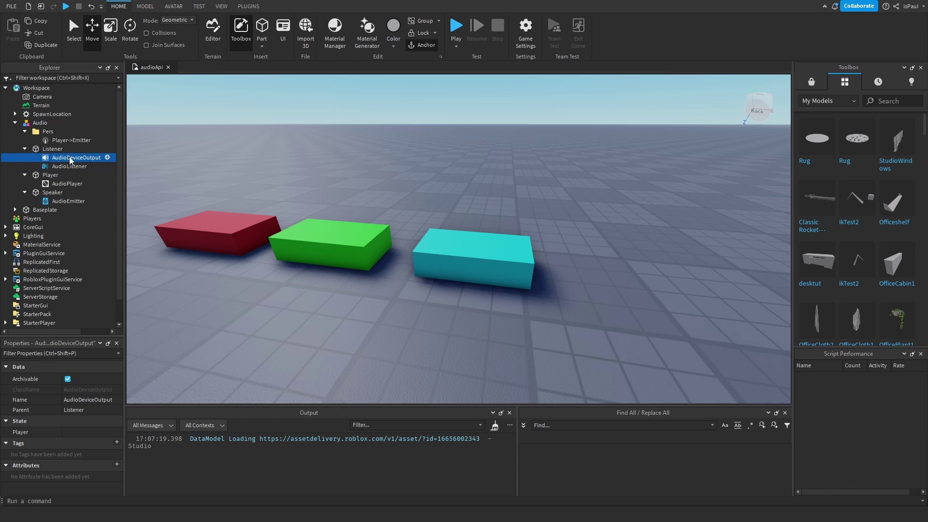
{"action": "left_click", "coordinate": [58, 132]}
{"action": "key", "text": "ctrl+i"}
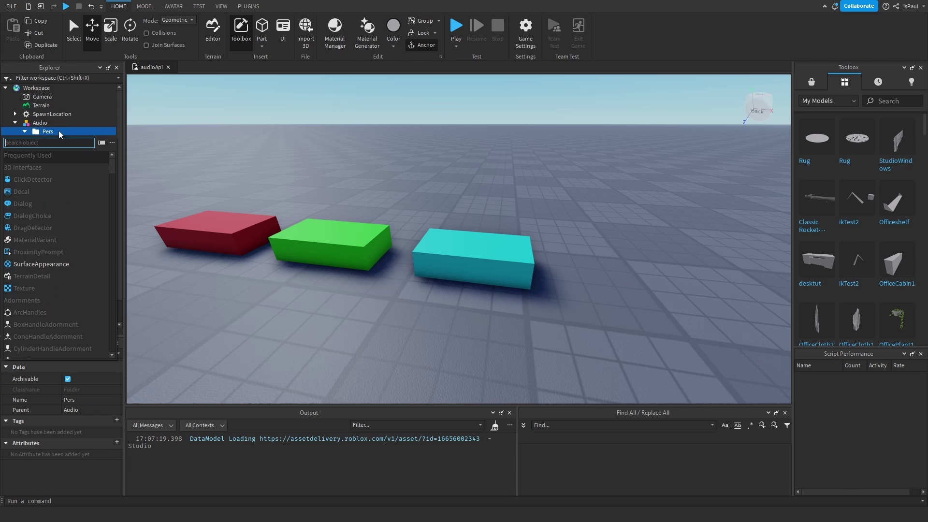
{"action": "type", "text": "wire"}
{"action": "key", "text": "Return"}
{"action": "double_click", "coordinate": [57, 148]}
{"action": "key", "text": "BackSpace"}
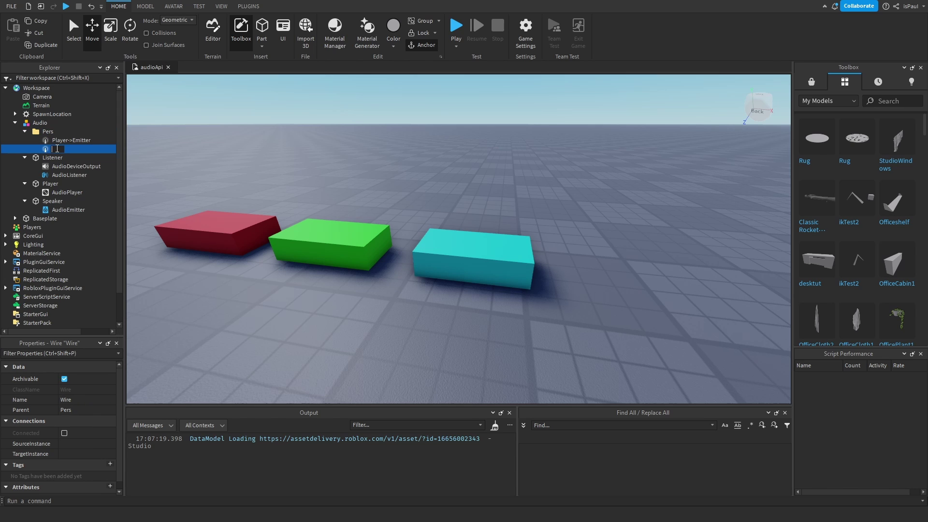
{"action": "type", "text": "Listener->Output"}
{"action": "key", "text": "Return"}
Set the Listener->Output wire's SourceInstance to the AudioListener and its TargetInstance to the AudioDeviceOutput
{"action": "left_click", "coordinate": [54, 444]}
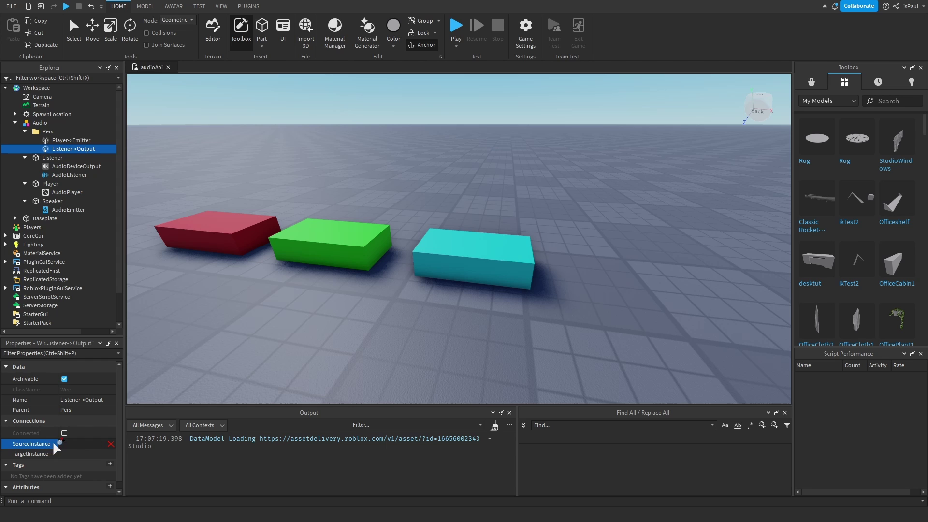
{"action": "left_click", "coordinate": [79, 175]}
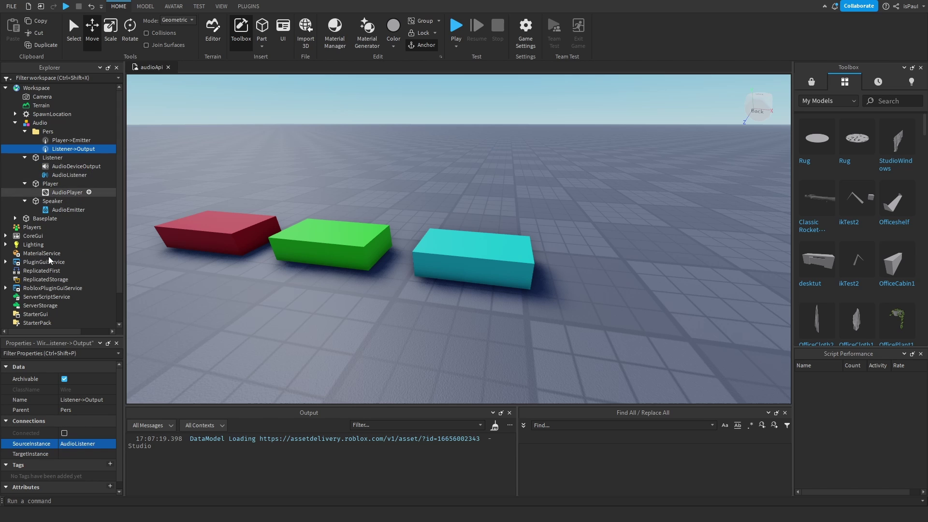
{"action": "left_click", "coordinate": [63, 453]}
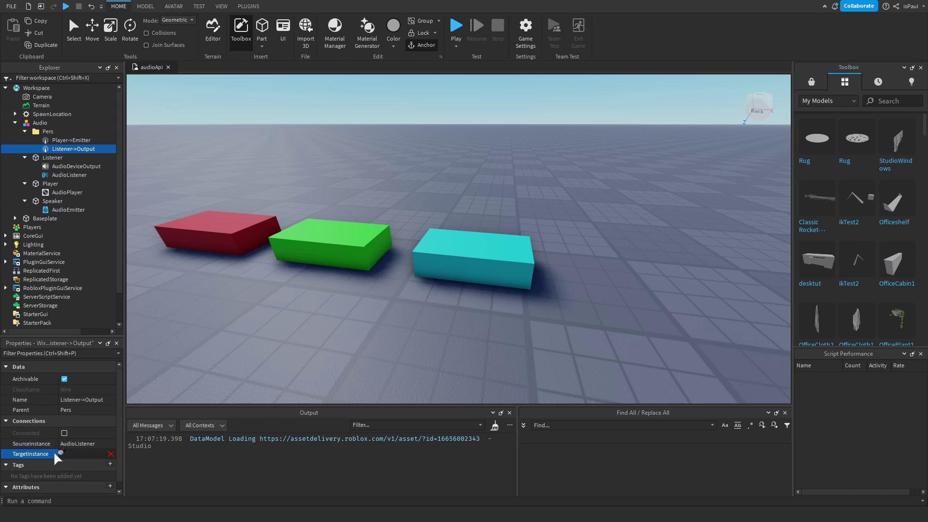
{"action": "left_click", "coordinate": [74, 169]}
{"action": "left_click", "coordinate": [475, 320]}
{"action": "key", "text": "a"}
{"action": "key", "text": "s"}
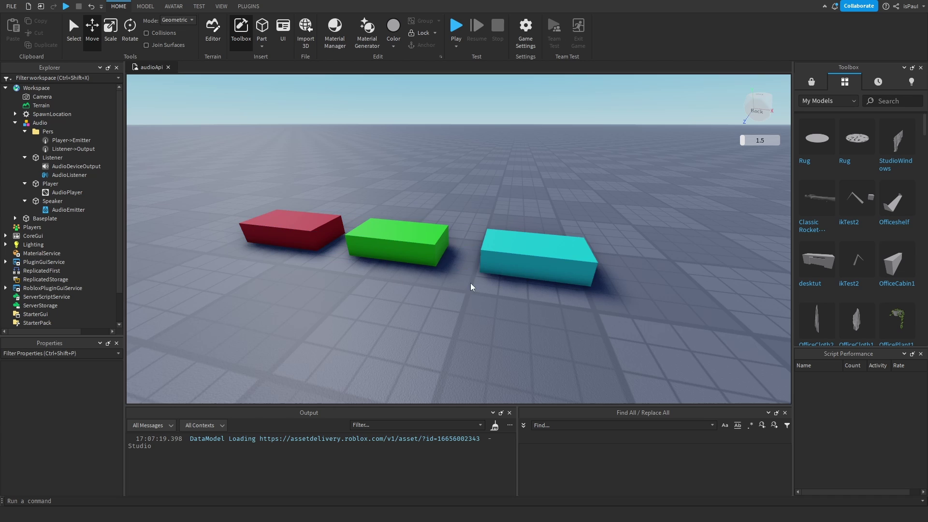
Preview the Audio/MachineLiftSFX sound from the My Audio inventory and copy its asset ID
{"action": "scroll", "coordinate": [753, 169], "scroll_direction": "down", "scroll_amount": 4}
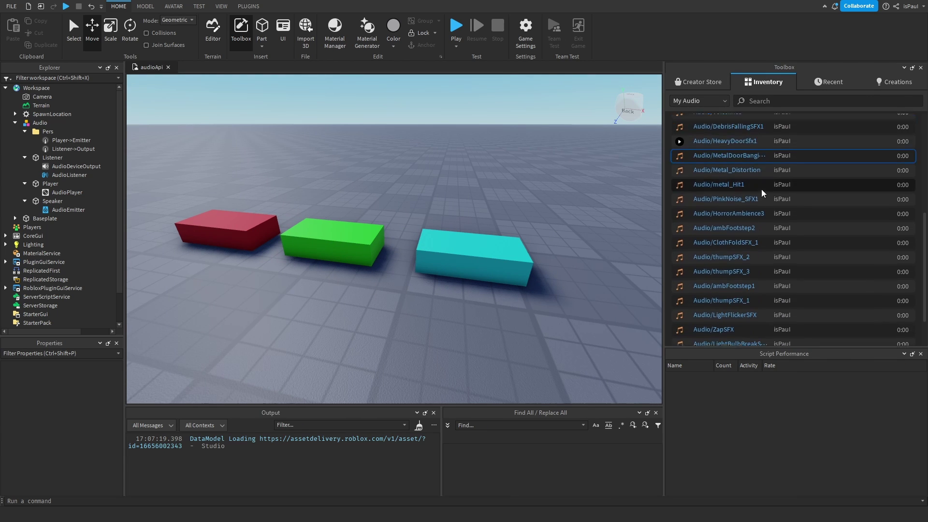
{"action": "scroll", "coordinate": [763, 197], "scroll_direction": "up", "scroll_amount": 4}
{"action": "mouse_move", "coordinate": [785, 215]}
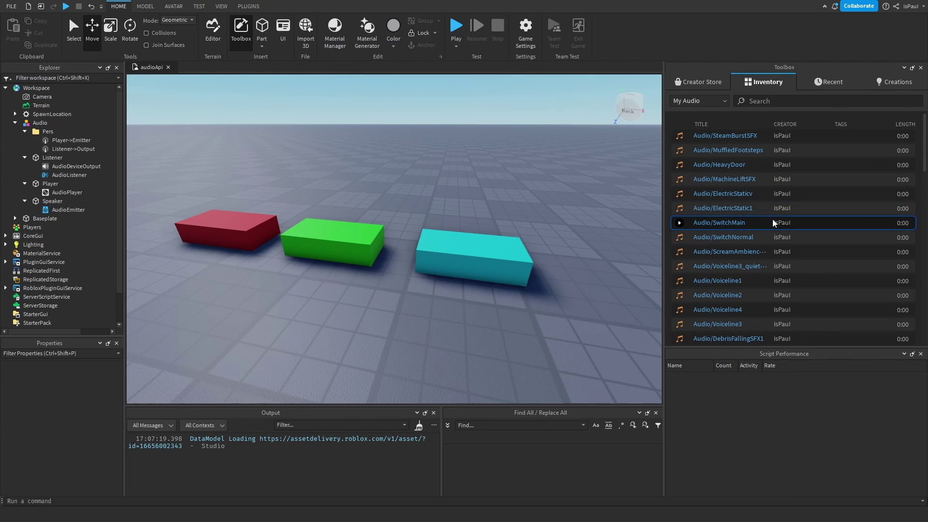
{"action": "left_click", "coordinate": [678, 179]}
{"action": "left_click", "coordinate": [679, 181]}
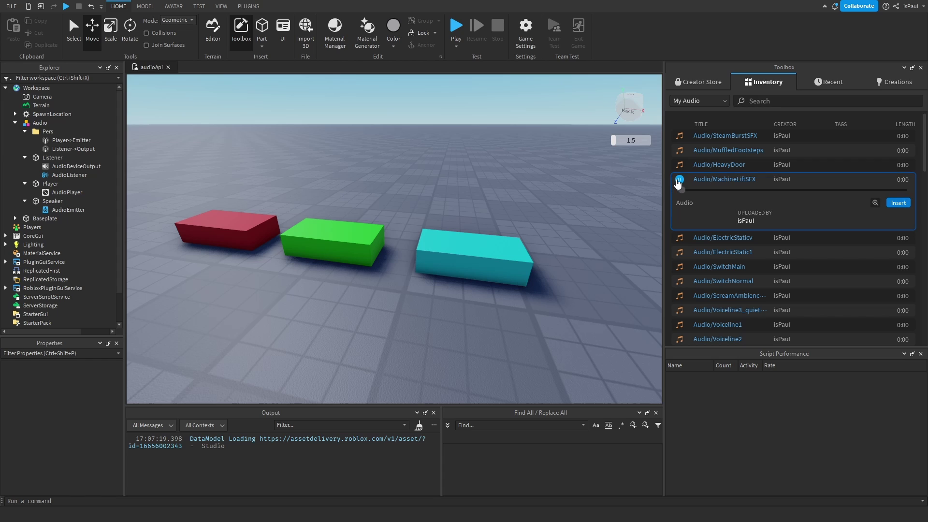
{"action": "left_click", "coordinate": [678, 181]}
{"action": "right_click", "coordinate": [765, 179]}
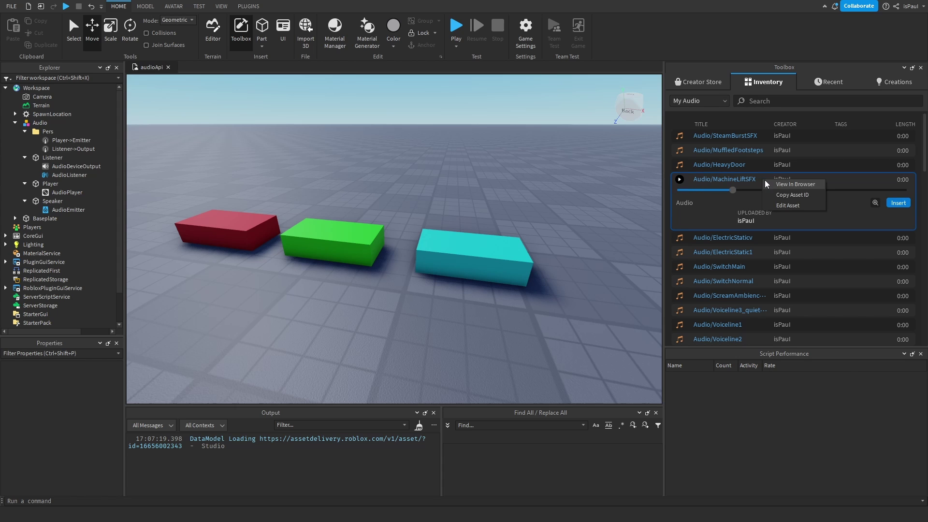
{"action": "left_click", "coordinate": [780, 195]}
{"action": "left_click_drag", "start_coordinate": [664, 154], "coordinate": [806, 153]}
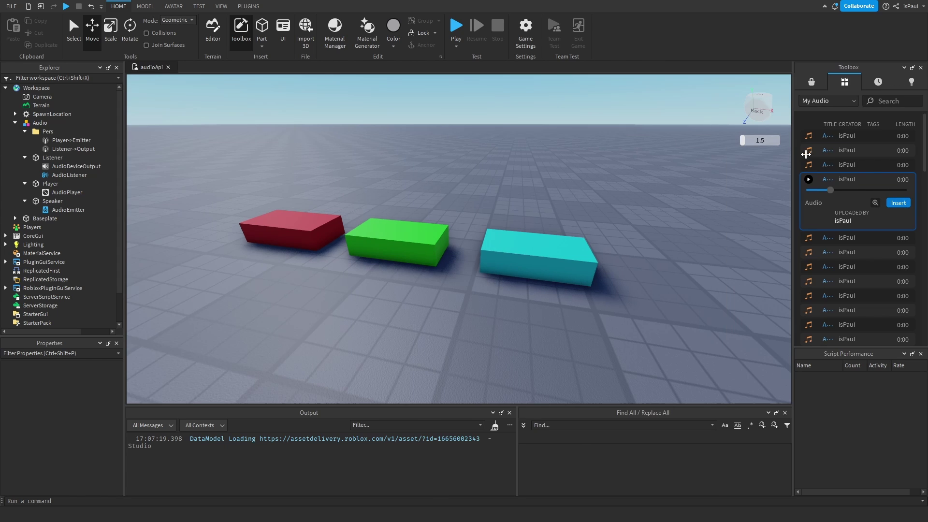
{"action": "left_click", "coordinate": [57, 192]}
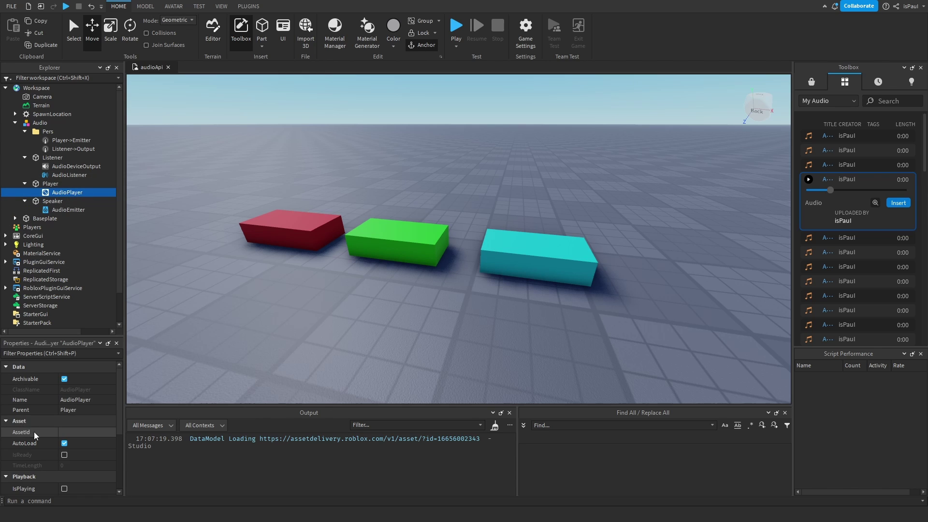
{"action": "left_click", "coordinate": [74, 432]}
{"action": "key", "text": "ctrl+v"}
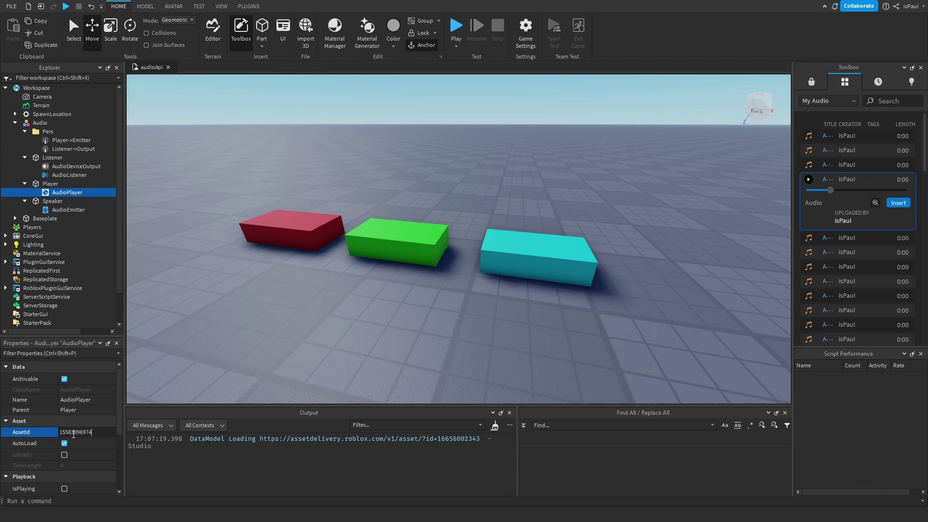
{"action": "double_click", "coordinate": [74, 432]}
{"action": "left_click", "coordinate": [93, 432]}
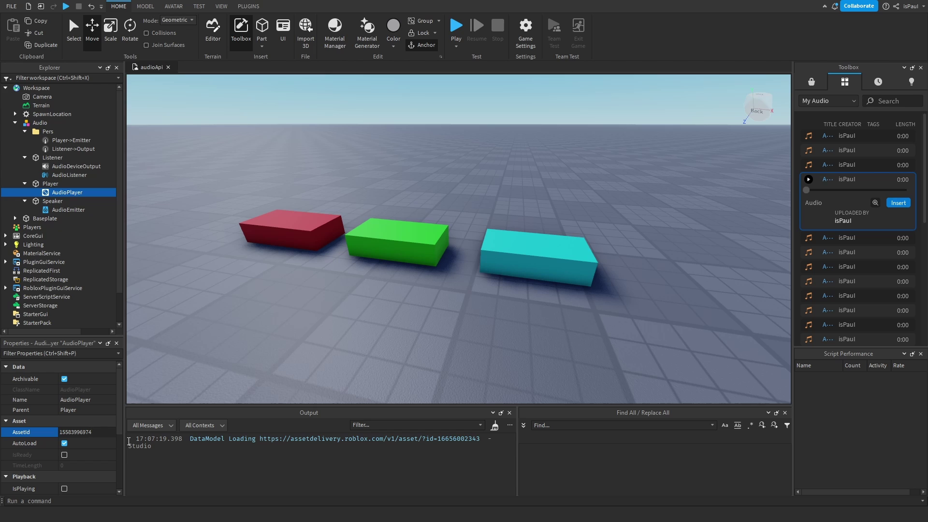
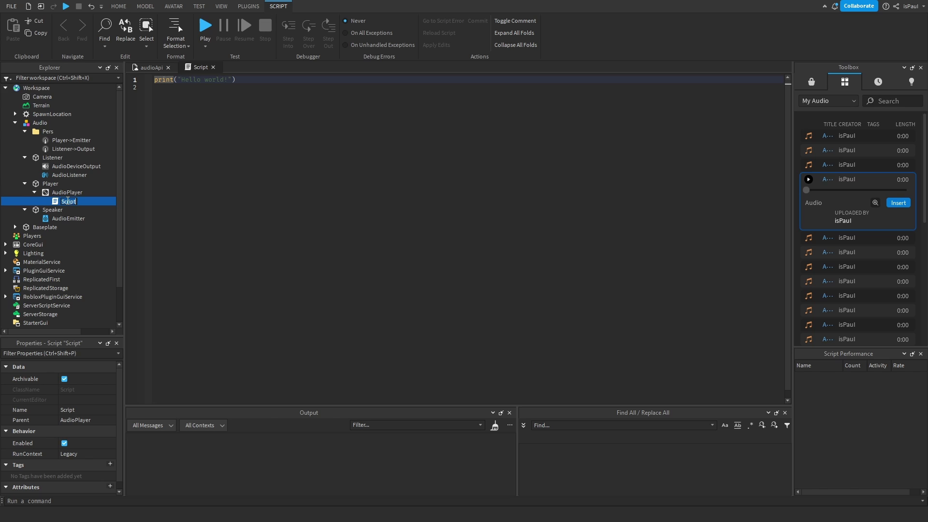
Name the script inside the AudioPlayer Play and replace its code with script.Parent:Play()
{"action": "type", "text": "Play"}
{"action": "left_click", "coordinate": [328, 220]}
{"action": "key", "text": "ctrl+a"}
{"action": "type", "text": "script.Parent:P"}
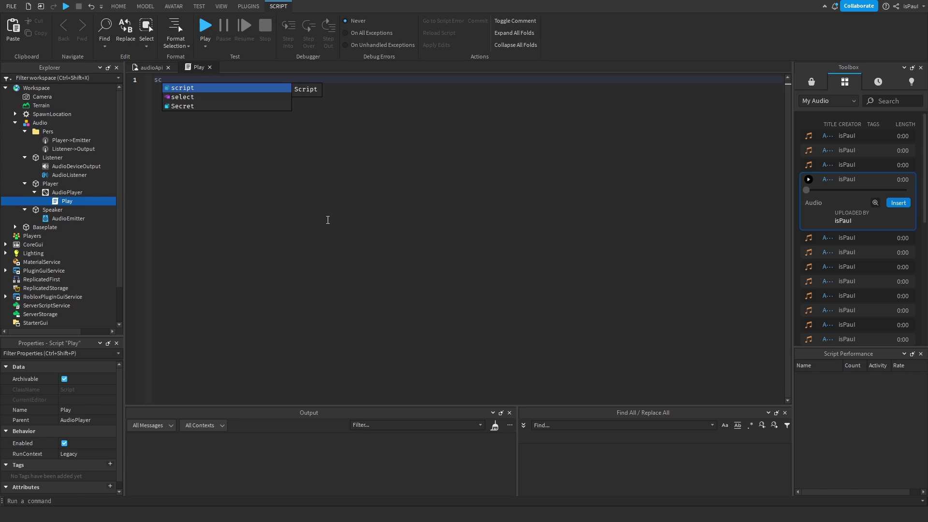
{"action": "key", "text": "Tab"}
{"action": "left_click", "coordinate": [63, 193]}
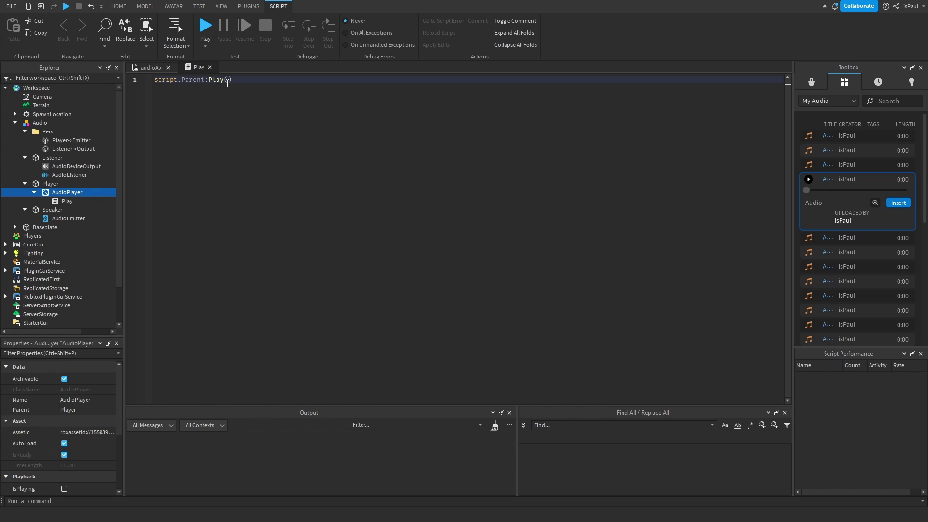
{"action": "left_click_drag", "start_coordinate": [231, 80], "coordinate": [205, 80]}
Run the place to test the Play script, stop it, and clear the AudioPlayer selection
{"action": "key", "text": "F5"}
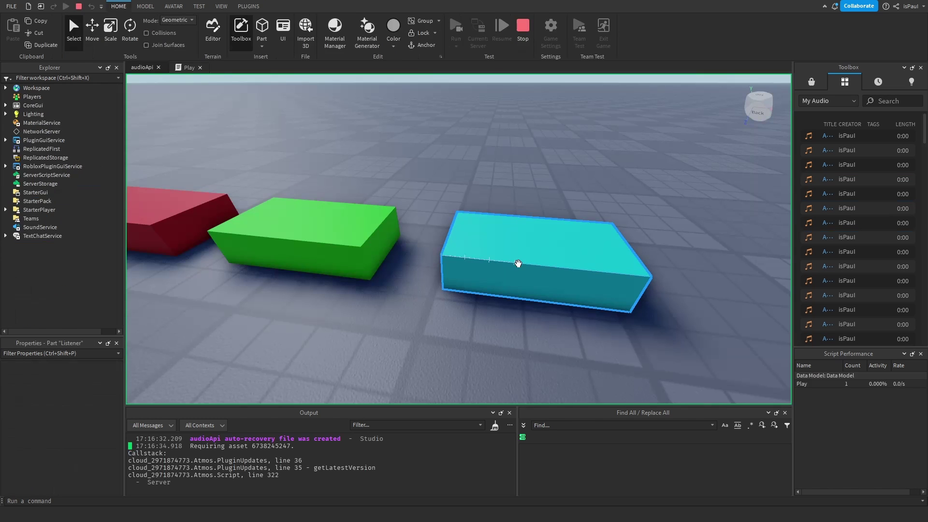
{"action": "left_click", "coordinate": [522, 36]}
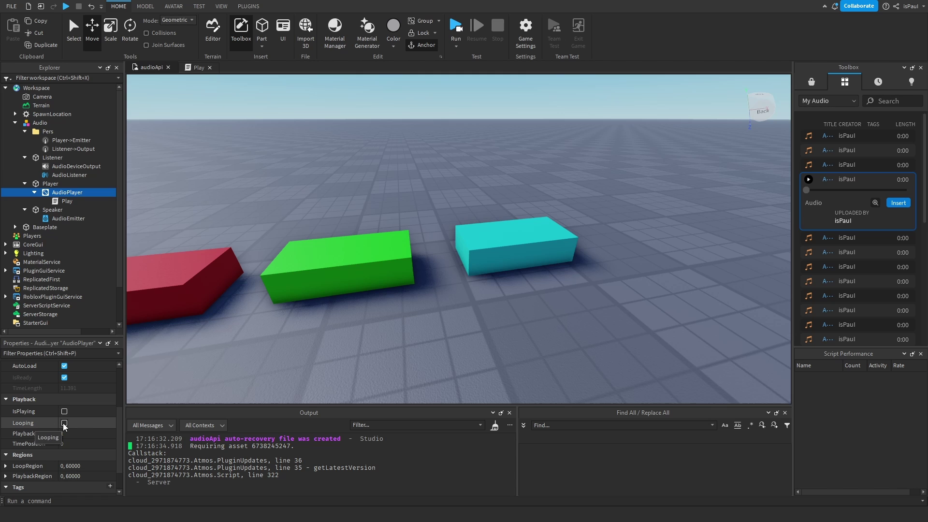
{"action": "left_click", "coordinate": [215, 401]}
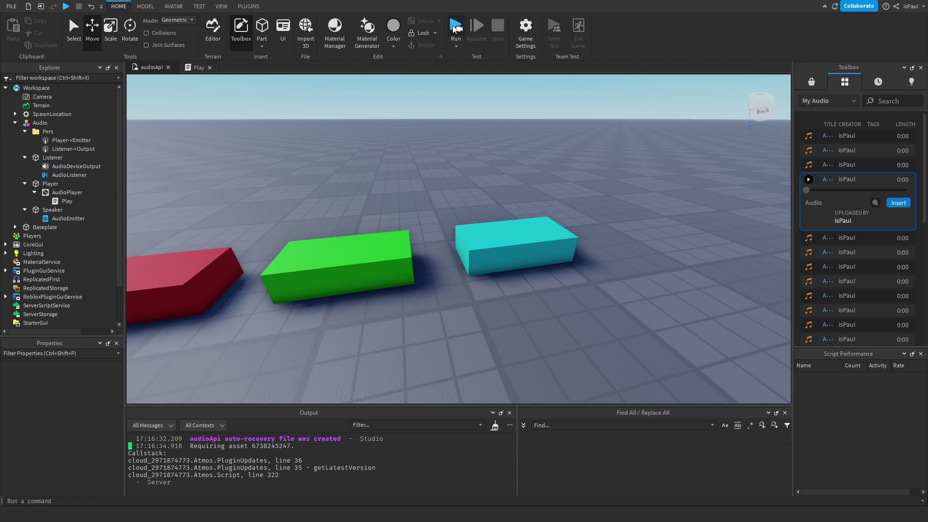
Run the simulation and move the cyan Listener part on top of the green part to test the sound
{"action": "left_click", "coordinate": [455, 26]}
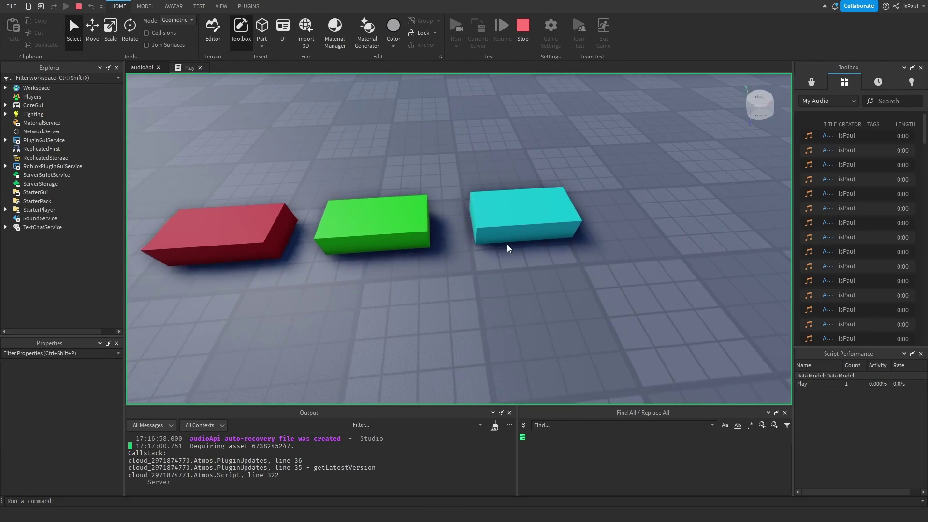
{"action": "left_click", "coordinate": [456, 234]}
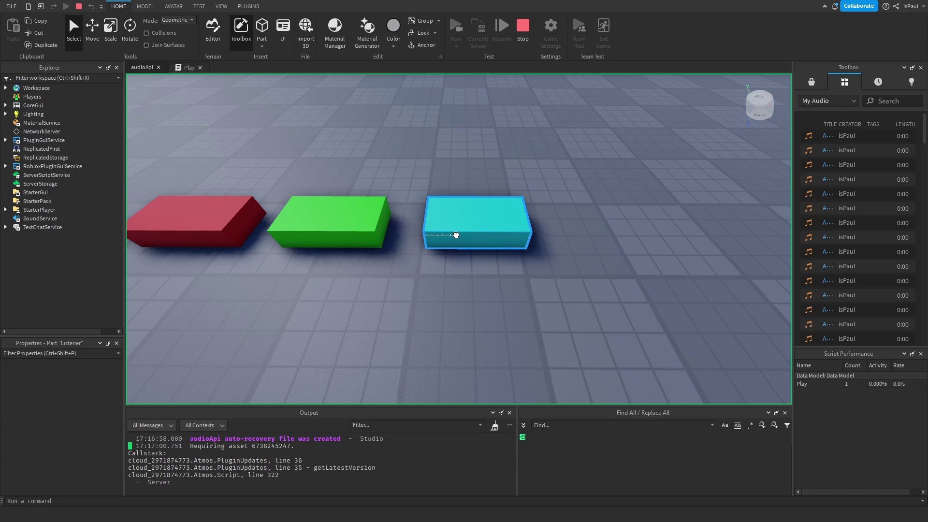
{"action": "right_click_drag", "start_coordinate": [457, 255], "coordinate": [552, 238]}
{"action": "key", "text": "a"}
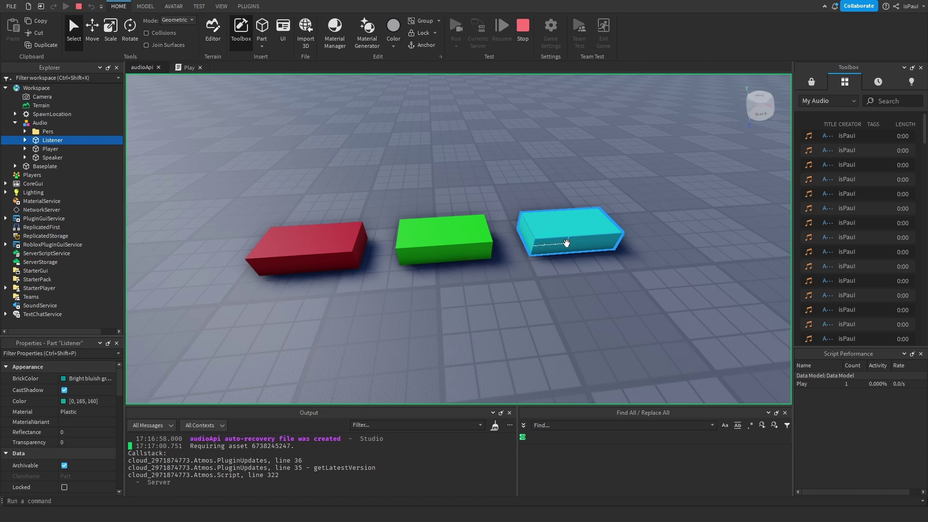
{"action": "left_click_drag", "start_coordinate": [566, 243], "coordinate": [433, 237]}
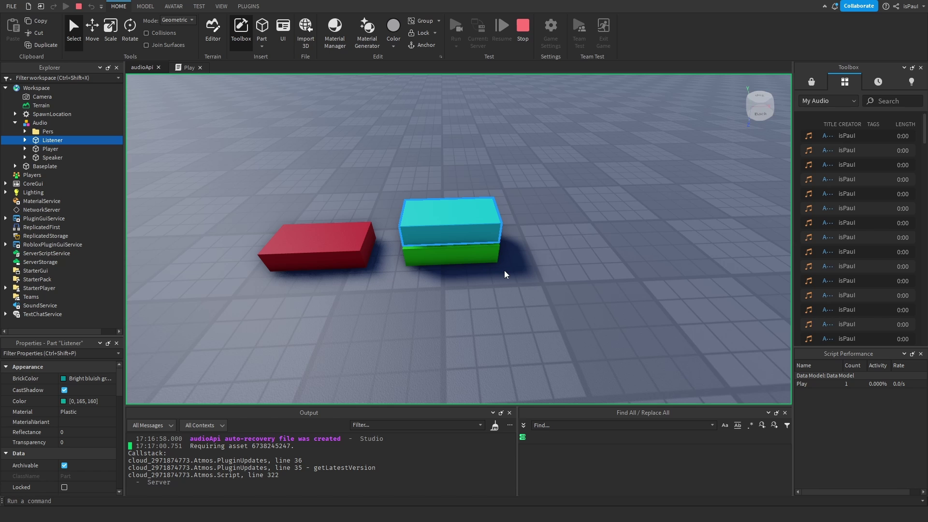
Move the Listener part to different spots around the green part, and stop the simulation
{"action": "right_click_drag", "start_coordinate": [505, 275], "coordinate": [505, 274]}
{"action": "scroll", "coordinate": [504, 275], "scroll_direction": "down", "scroll_amount": 2}
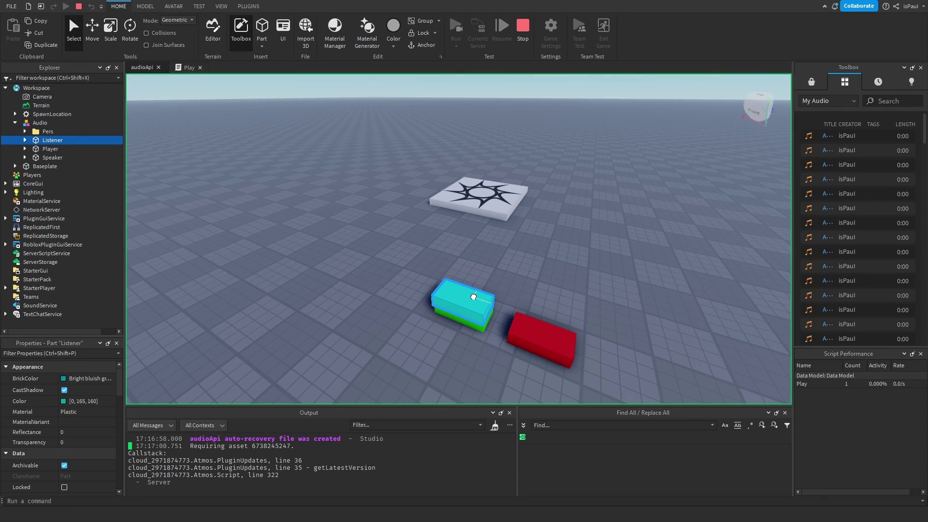
{"action": "left_click_drag", "start_coordinate": [473, 297], "coordinate": [417, 300]}
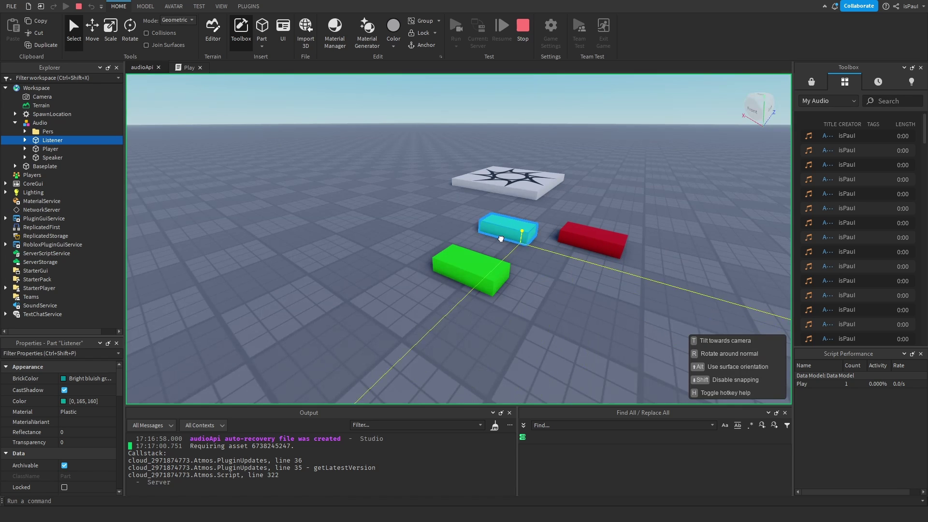
{"action": "left_click_drag", "start_coordinate": [500, 236], "coordinate": [595, 311]}
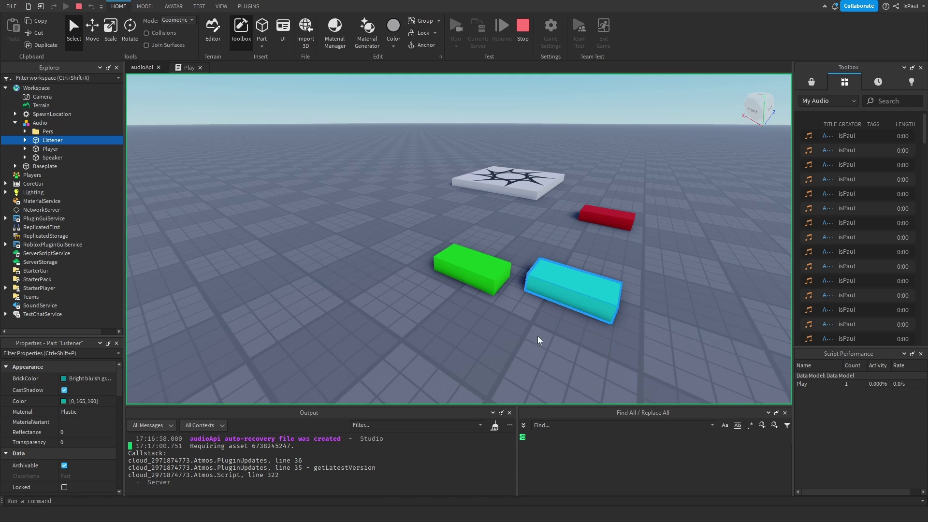
{"action": "left_click", "coordinate": [539, 340]}
{"action": "right_click_drag", "start_coordinate": [538, 339], "coordinate": [543, 343]}
{"action": "left_click", "coordinate": [547, 85]}
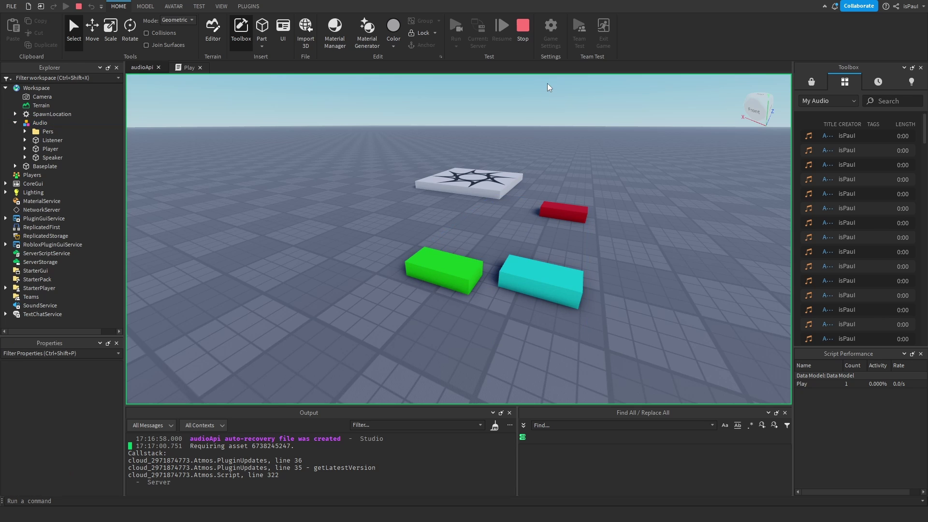
{"action": "left_click", "coordinate": [523, 50]}
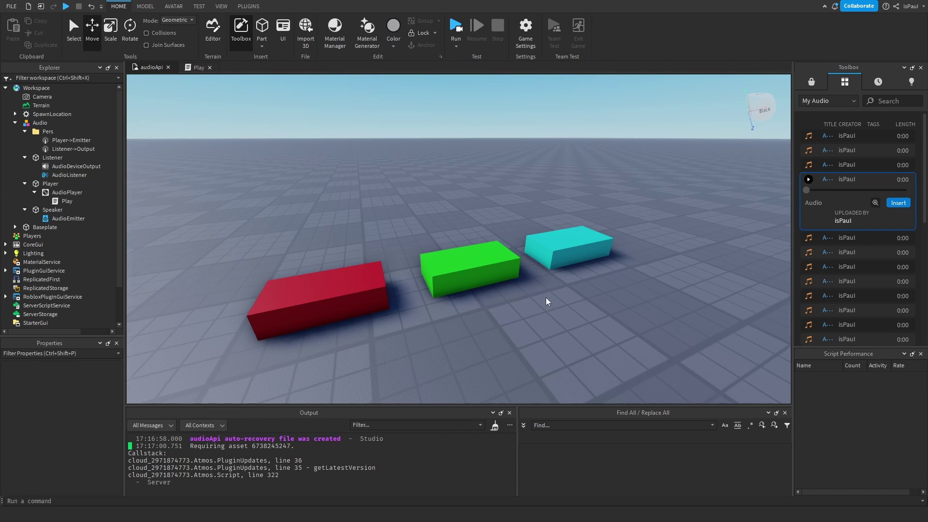
Examine the red, green and cyan parts from different angles and distances
{"action": "right_click_drag", "start_coordinate": [546, 297], "coordinate": [514, 253]}
{"action": "left_click", "coordinate": [514, 253], "text": "alt"}
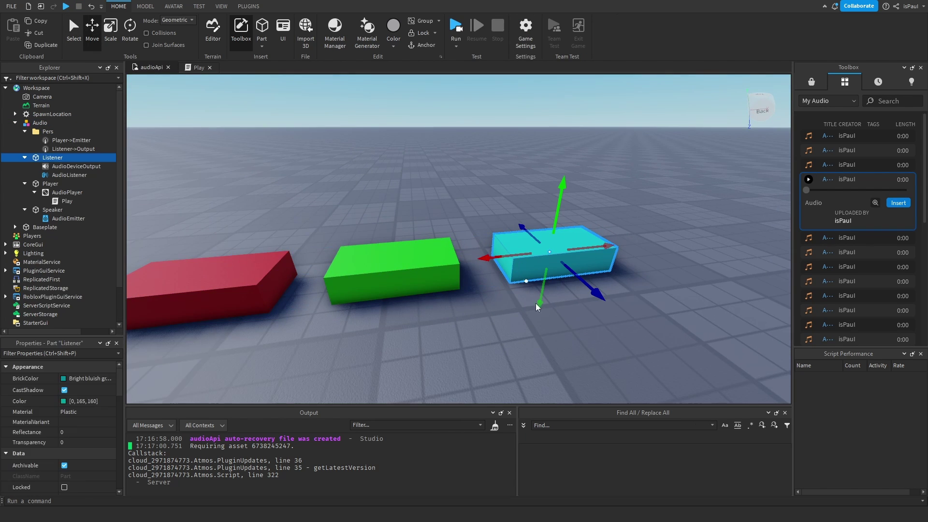
{"action": "left_click", "coordinate": [509, 311]}
{"action": "scroll", "coordinate": [500, 288], "scroll_direction": "down", "scroll_amount": 2}
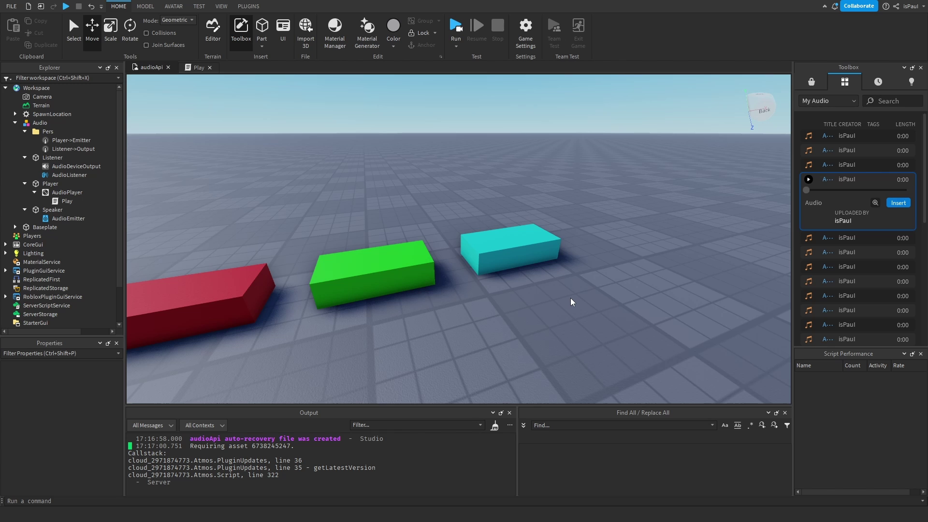
{"action": "right_click_drag", "start_coordinate": [570, 297], "coordinate": [565, 301]}
{"action": "scroll", "coordinate": [564, 302], "scroll_direction": "up", "scroll_amount": 5}
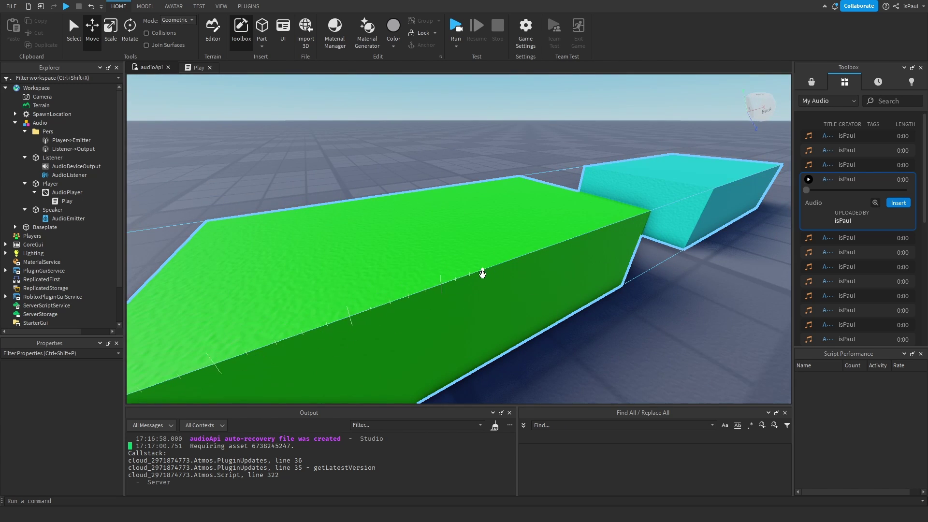
{"action": "right_click_drag", "start_coordinate": [496, 266], "coordinate": [478, 257]}
{"action": "scroll", "coordinate": [479, 257], "scroll_direction": "down", "scroll_amount": 10}
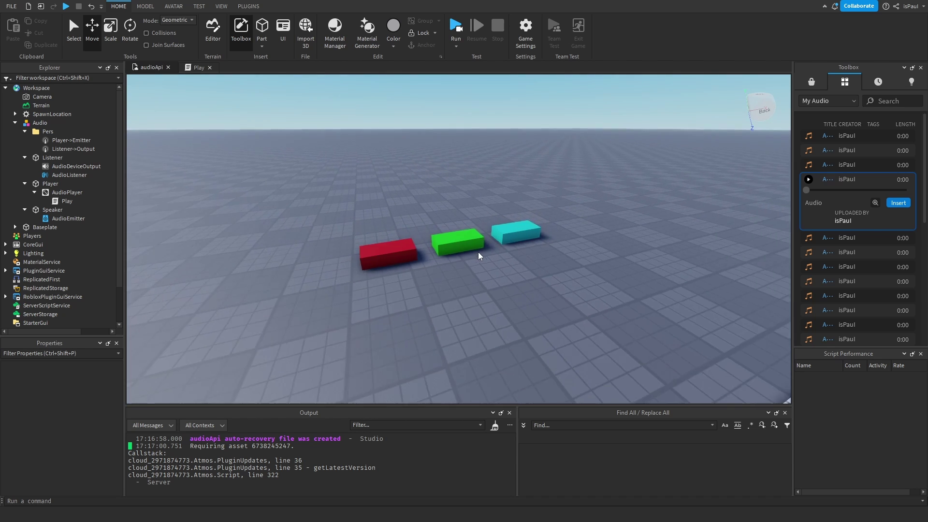
{"action": "scroll", "coordinate": [481, 255], "scroll_direction": "up", "scroll_amount": 8}
Move the AudioListener from the Listener part into the Workspace Camera
{"action": "left_click", "coordinate": [68, 175]}
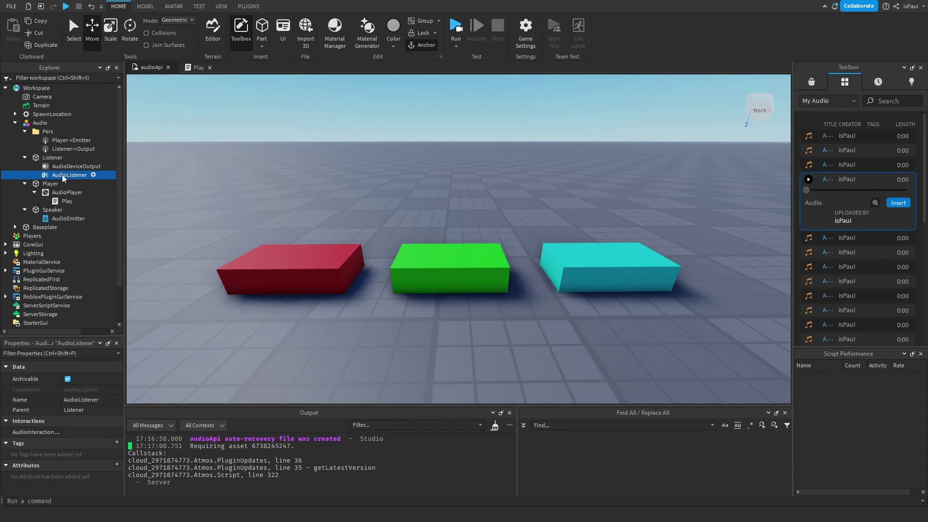
{"action": "left_click_drag", "start_coordinate": [70, 176], "coordinate": [44, 98]}
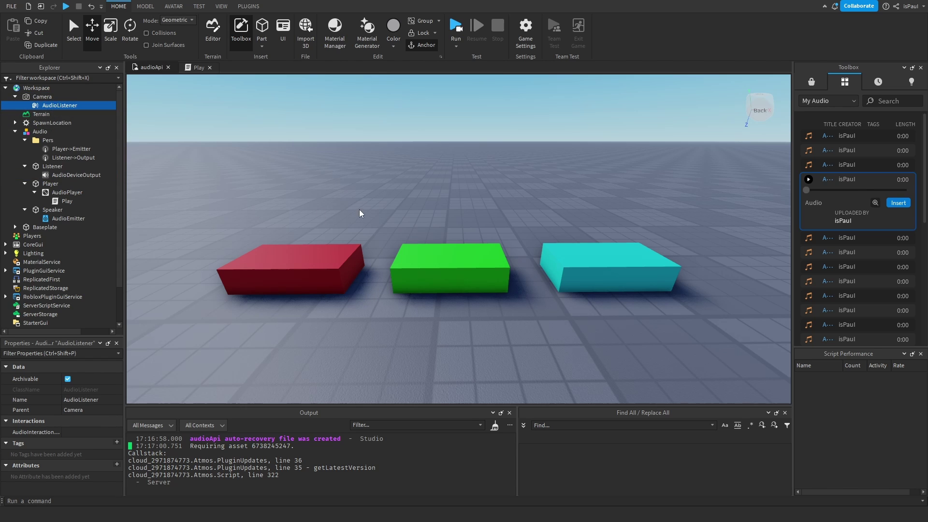
Nest the AudioDeviceOutput under the Camera's AudioListener and the Listener->Output wire under the AudioDeviceOutput
{"action": "left_click", "coordinate": [56, 176]}
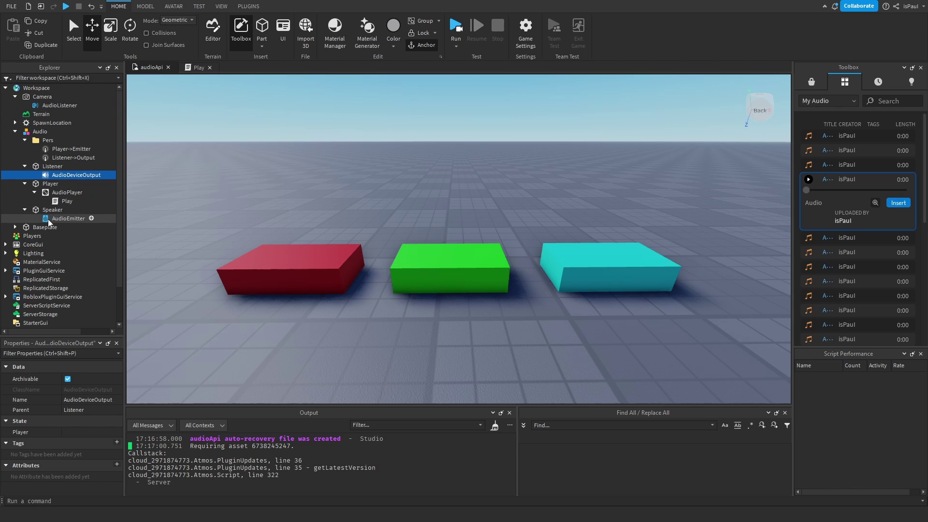
{"action": "left_click", "coordinate": [51, 168]}
{"action": "left_click", "coordinate": [53, 173]}
{"action": "left_click", "coordinate": [50, 167]}
{"action": "left_click", "coordinate": [56, 173]}
{"action": "left_click", "coordinate": [34, 98]}
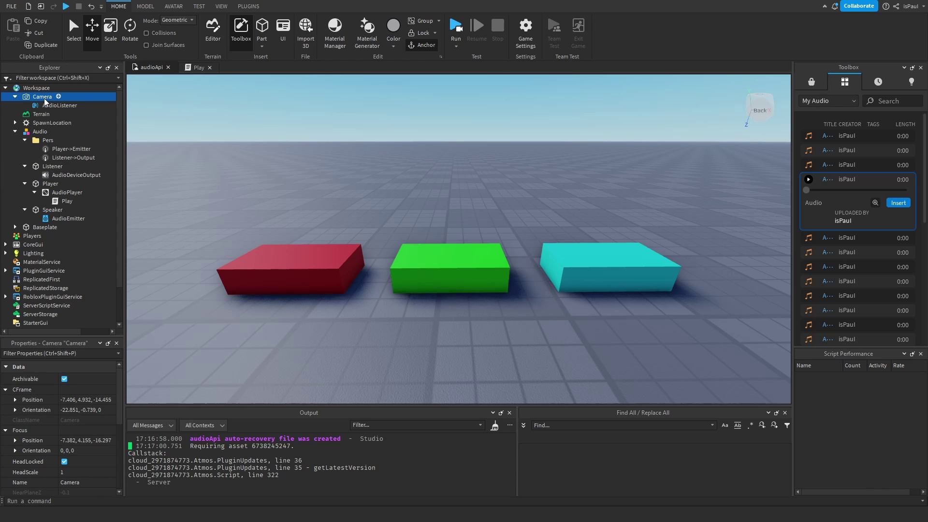
{"action": "left_click_drag", "start_coordinate": [58, 175], "coordinate": [50, 107]}
{"action": "left_click_drag", "start_coordinate": [61, 166], "coordinate": [61, 116]}
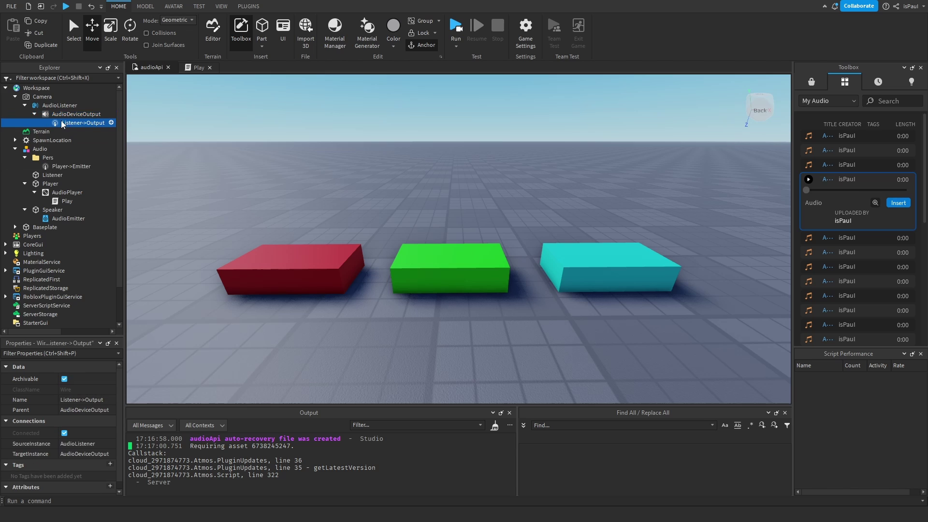
{"action": "left_click", "coordinate": [24, 105]}
{"action": "left_click", "coordinate": [287, 205]}
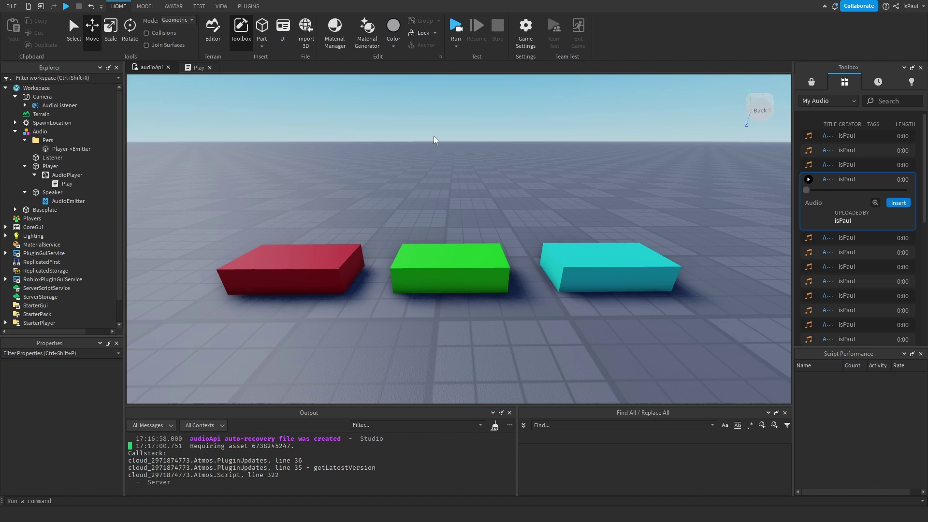
Run the simulation and move the camera around the coloured parts to test the camera-based AudioListener
{"action": "left_click", "coordinate": [445, 47]}
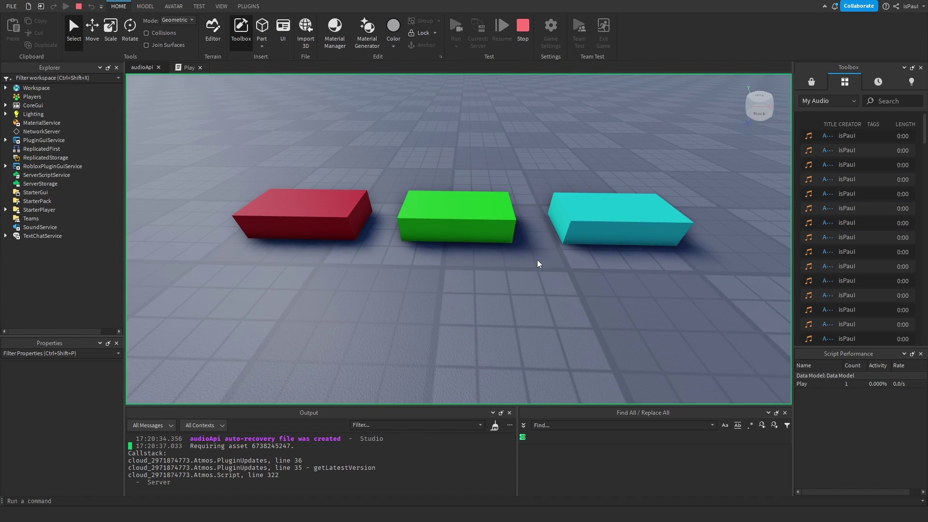
{"action": "scroll", "coordinate": [538, 259], "scroll_direction": "up", "scroll_amount": 5}
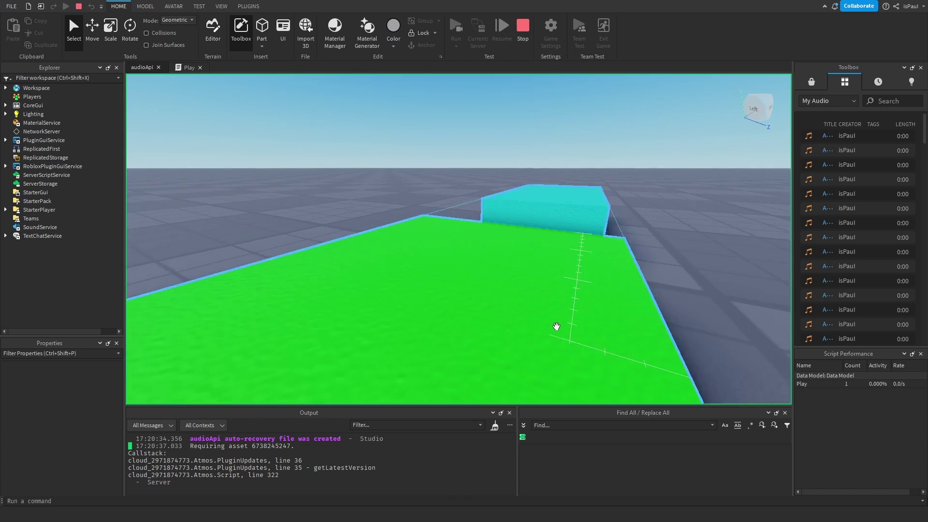
{"action": "left_click", "coordinate": [454, 301]}
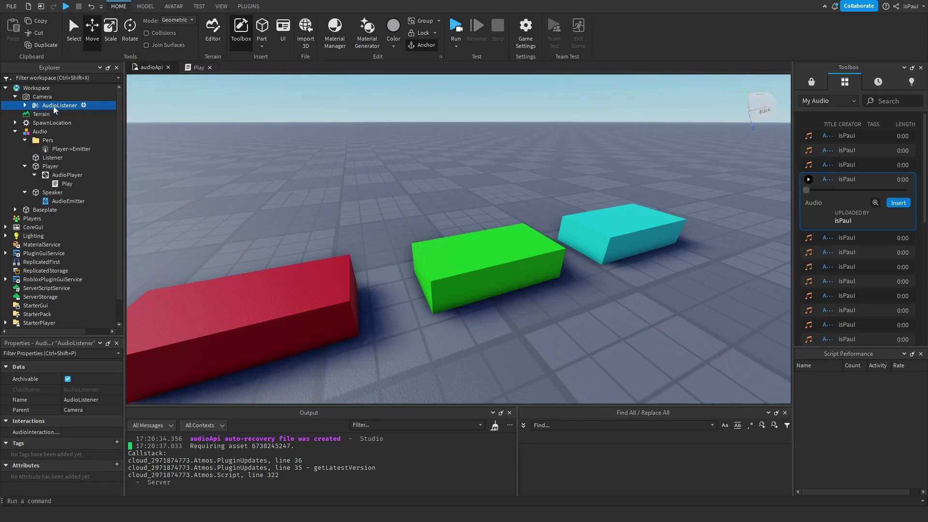
Add a LocalScript to StarterPlayerScripts under StarterPlayer
{"action": "scroll", "coordinate": [10, 290], "scroll_direction": "down", "scroll_amount": 1}
{"action": "left_click", "coordinate": [3, 299]}
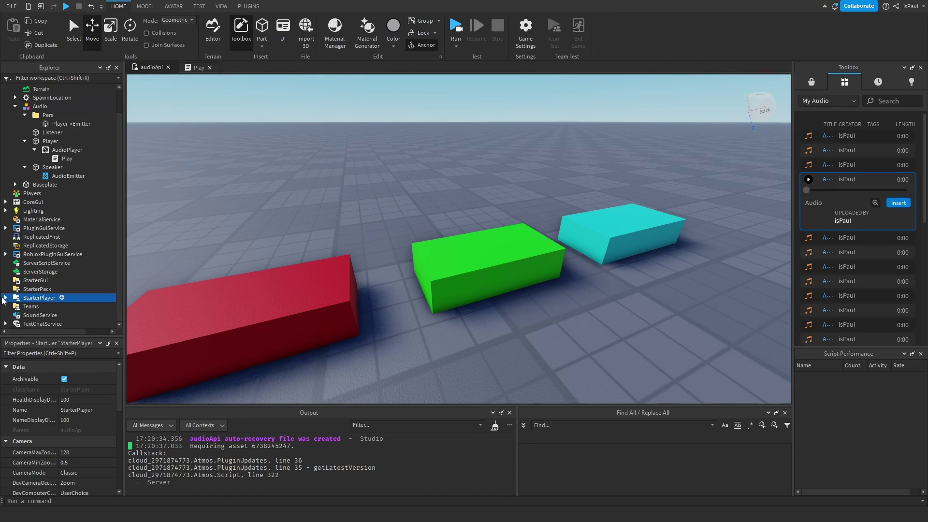
{"action": "scroll", "coordinate": [22, 298], "scroll_direction": "down", "scroll_amount": 1}
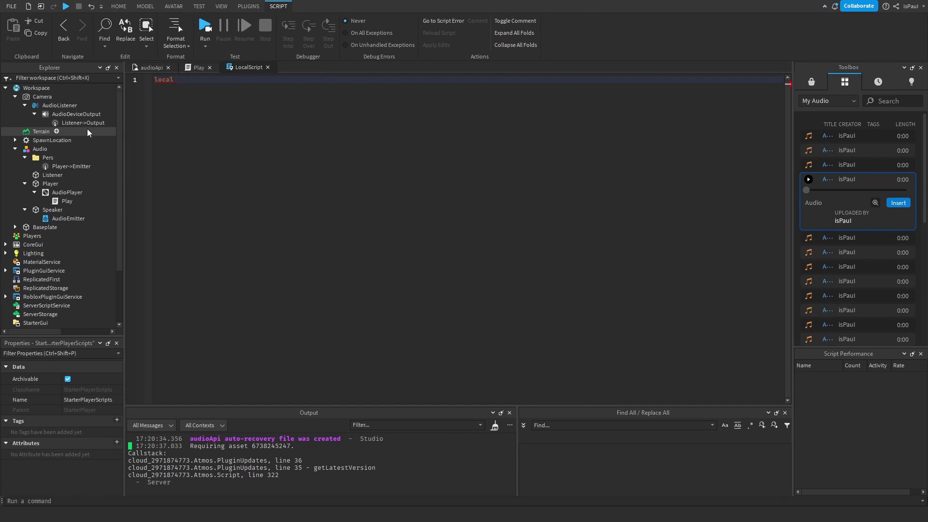
In the LocalScript, declare Listener, DevOutput and Wire as new AudioListener, AudioDeviceOutput and Wire instances
{"action": "left_click", "coordinate": [213, 88]}
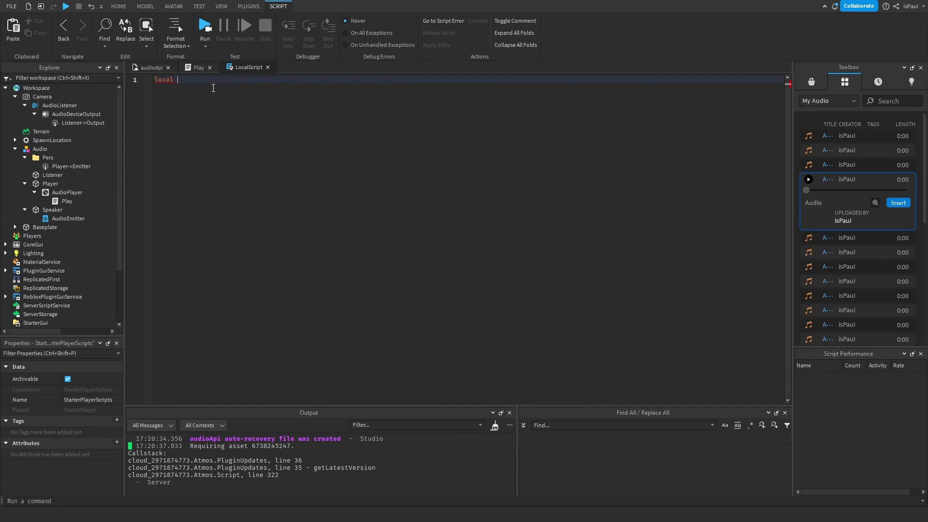
{"action": "type", "text": "Listen"}
{"action": "type", "text": "er = Instance.new(\"AudioListener\")"}
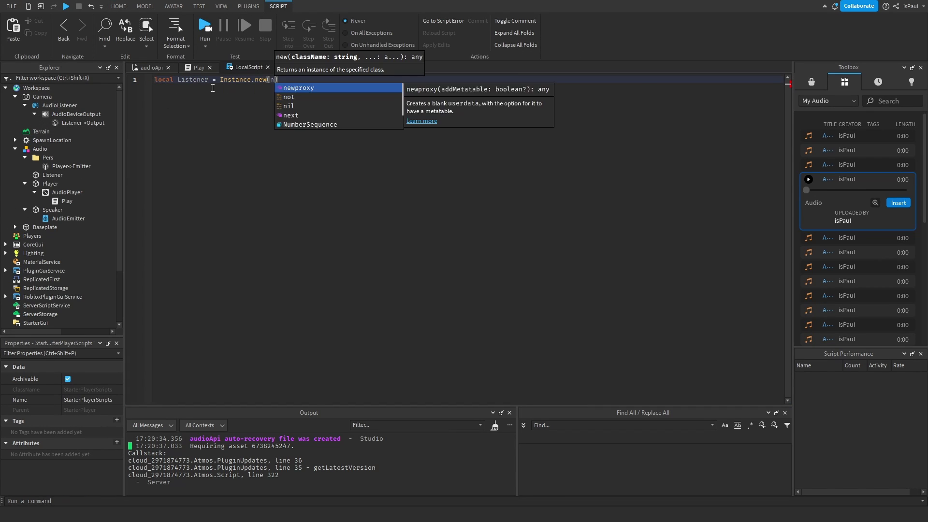
{"action": "key", "text": "Return"}
{"action": "type", "text": "local DevO"}
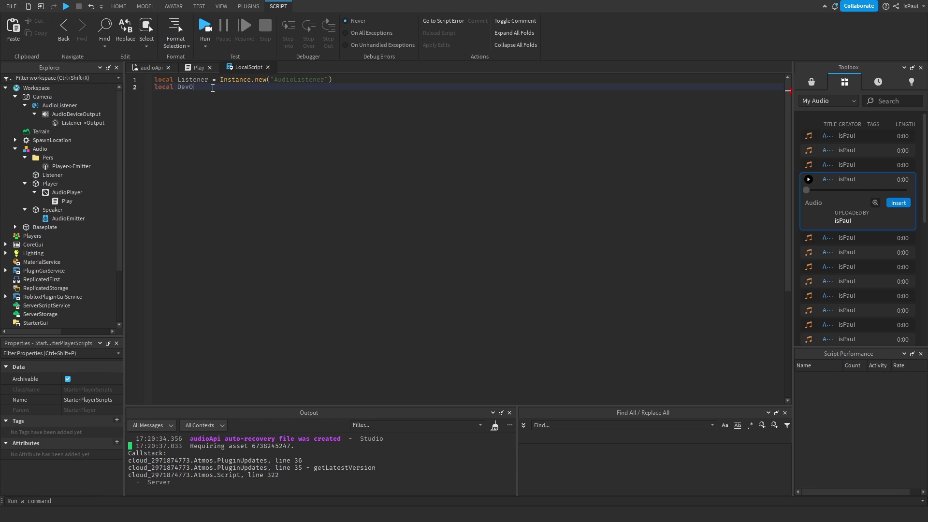
{"action": "type", "text": "utput = Instance.new(\"AudioDeviceOutput"}
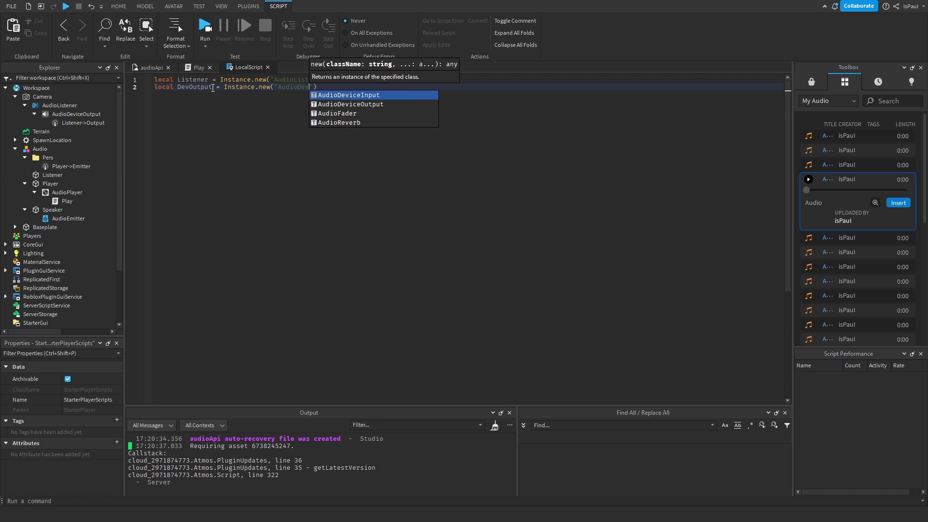
{"action": "key", "text": "Return"}
{"action": "type", "text": "local Wire = Instance.new(\"Wire\")"}
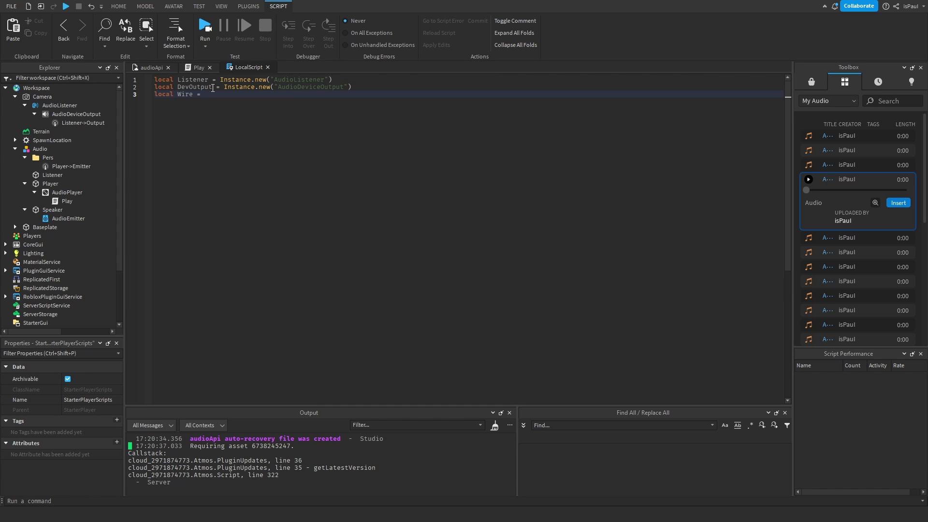
Above the instance declarations, define local Cam as workspace.CurrentCamera, with a blank line separating them
{"action": "key", "text": "ctrl+Home"}
{"action": "key", "text": "Return"}
{"action": "key", "text": "Return"}
{"action": "key", "text": "Up"}
{"action": "key", "text": "Up"}
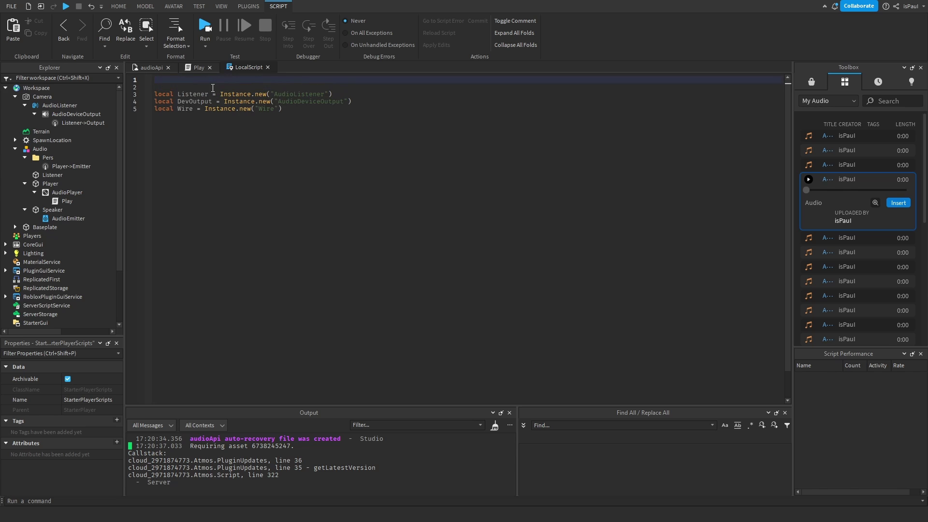
{"action": "type", "text": "local Cam = workspace.CurrentCamera"}
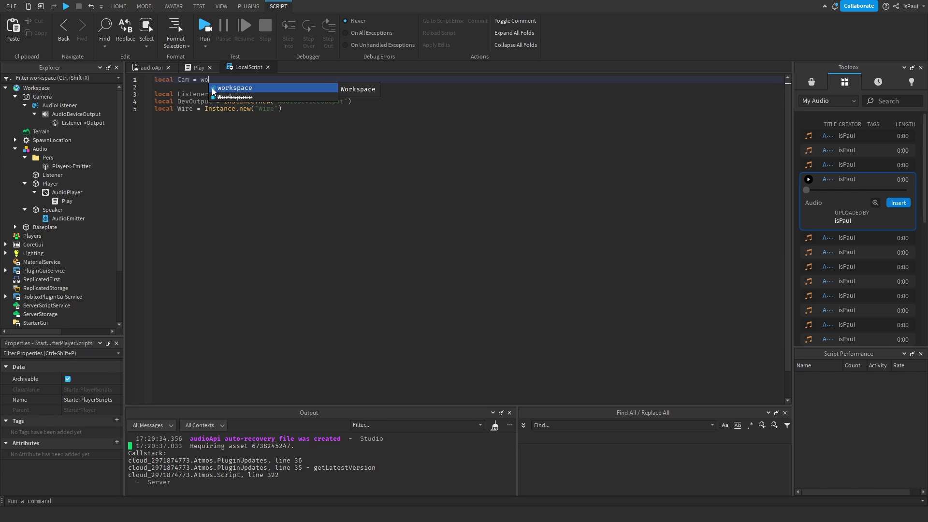
Below the declarations, parent Listener to Cam, DevOutput to Listener, and Wire to DevOutput
{"action": "left_click", "coordinate": [339, 145]}
{"action": "key", "text": "Return"}
{"action": "key", "text": "Return"}
{"action": "type", "text": "Listener.Parent = Cam"}
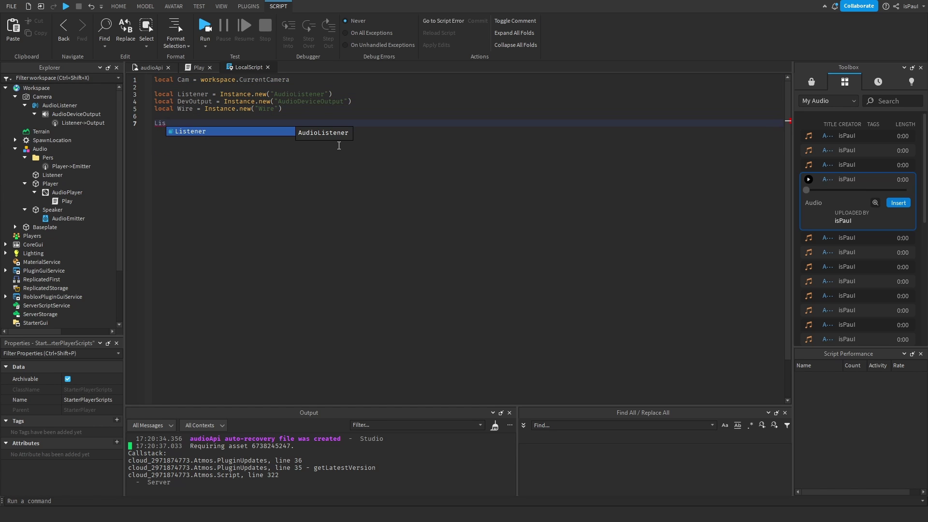
{"action": "key", "text": "Return"}
{"action": "type", "text": "DevOutput.Parent = Li"}
{"action": "key", "text": "Tab"}
{"action": "key", "text": "Return"}
{"action": "type", "text": "Wire.Parent = DevOutput"}
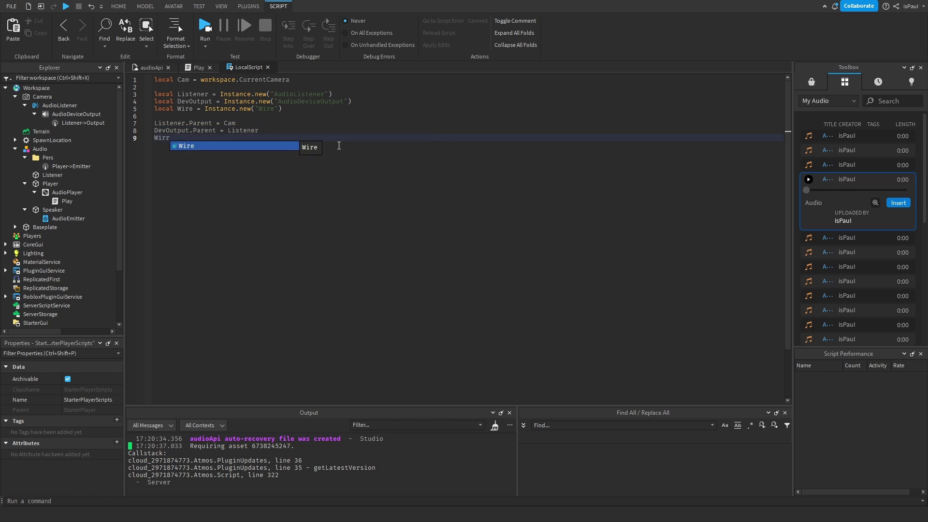
Set Wire.SourceInstance to Listener and Wire.TargetInstance to DevOutput, checking the property names on the existing Listener->Output wire
{"action": "key", "text": "Return"}
{"action": "key", "text": "Return"}
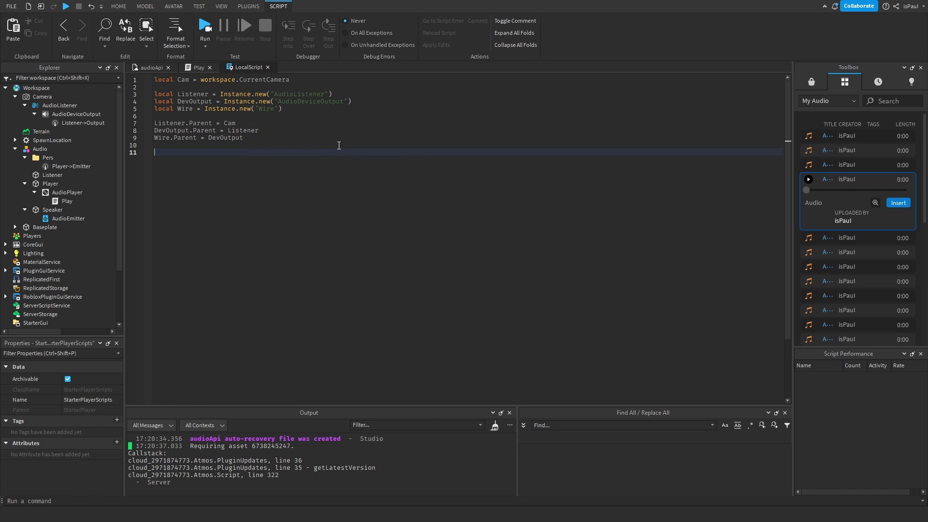
{"action": "type", "text": "Wire."}
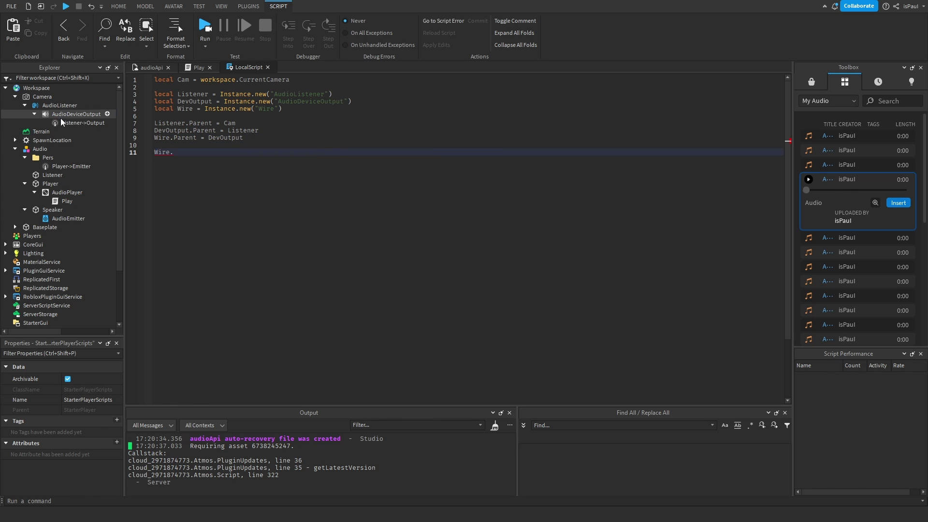
{"action": "left_click", "coordinate": [82, 123]}
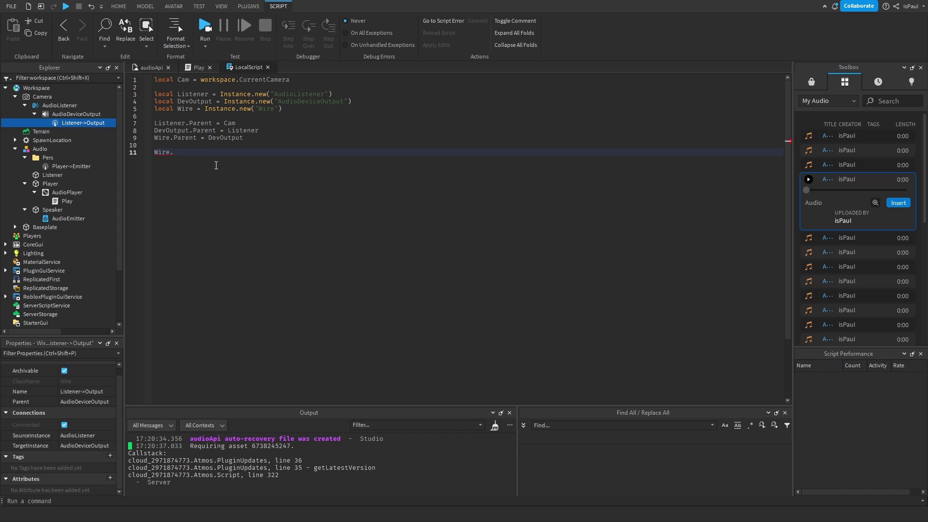
{"action": "left_click", "coordinate": [188, 153]}
{"action": "type", "text": "SourceInstance = li"}
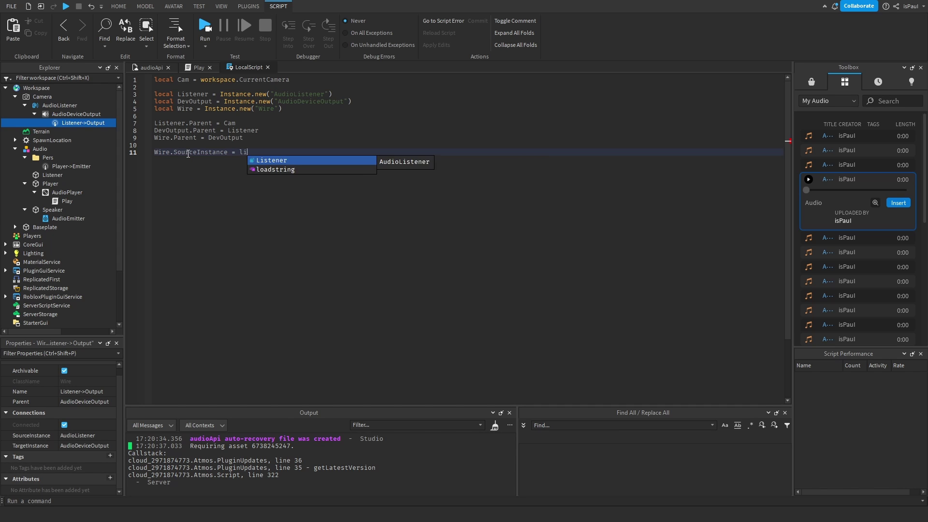
{"action": "key", "text": "Tab"}
{"action": "key", "text": "Return"}
{"action": "type", "text": "Wire.TargetInstance = DevOutput"}
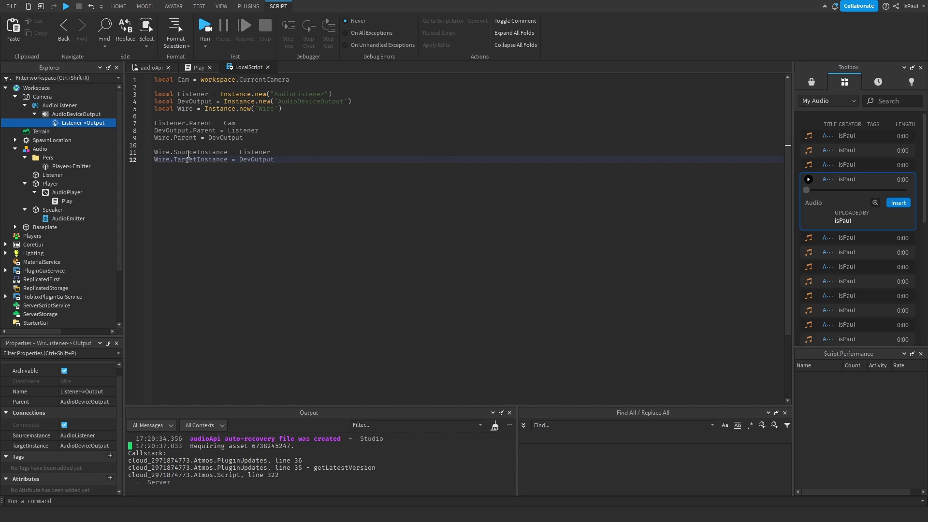
Return to the audioApi 3D view and examine the Workspace Camera and its AudioListener
{"action": "left_click", "coordinate": [42, 96]}
{"action": "left_click", "coordinate": [148, 67]}
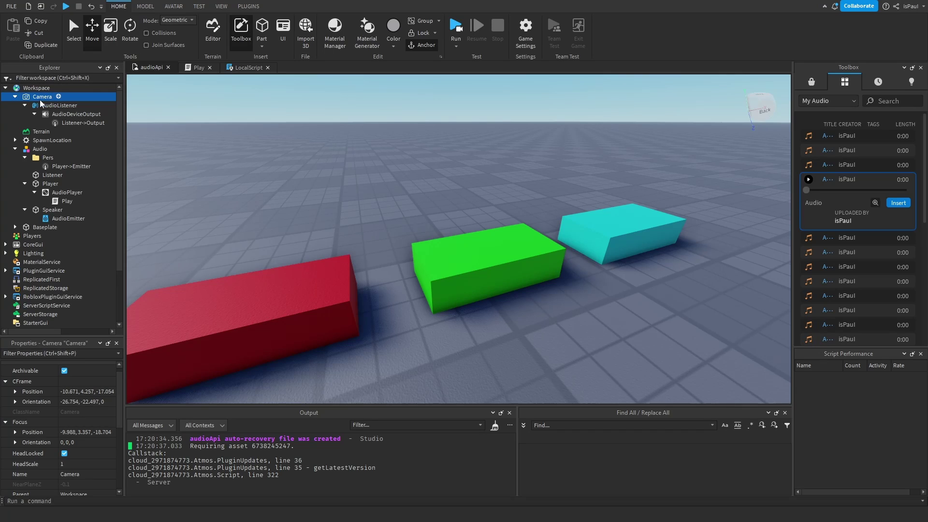
{"action": "scroll", "coordinate": [309, 164], "scroll_direction": "up", "scroll_amount": 1}
{"action": "key", "text": "a"}
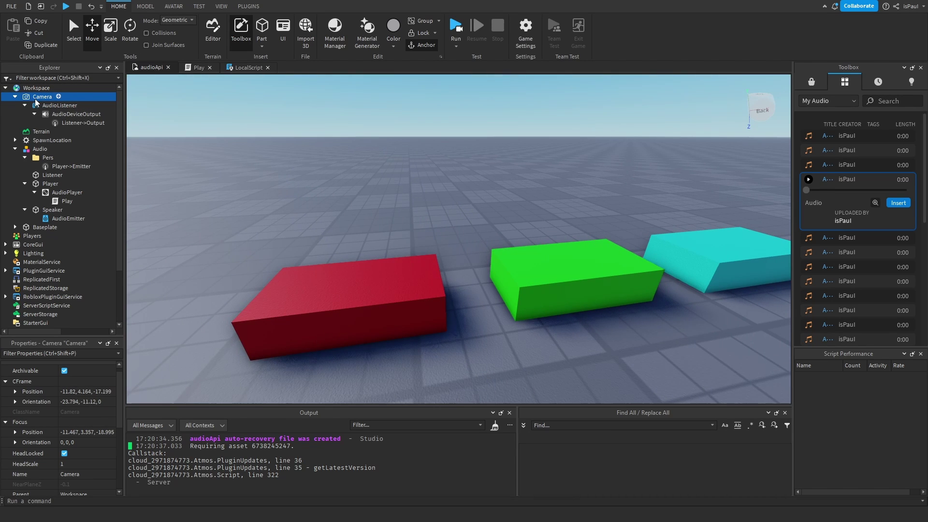
{"action": "left_click", "coordinate": [40, 105]}
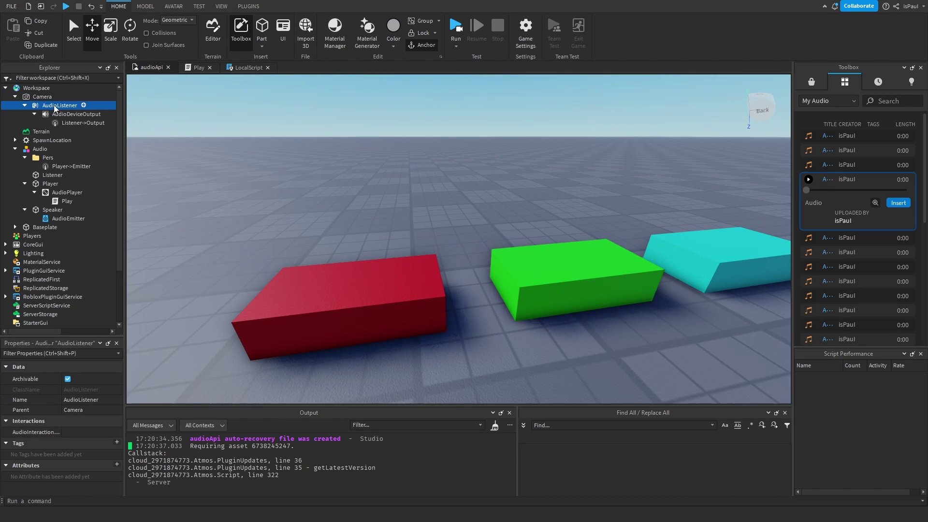
{"action": "left_click", "coordinate": [229, 179]}
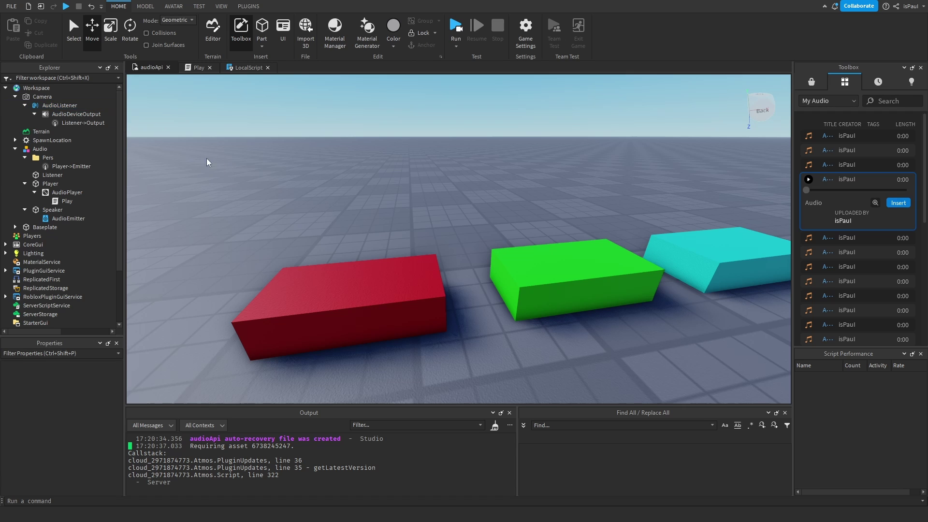
Start a play test and inspect the Camera's AudioListener, AudioDeviceOutput and nested Wire in the running Workspace
{"action": "left_click", "coordinate": [455, 28]}
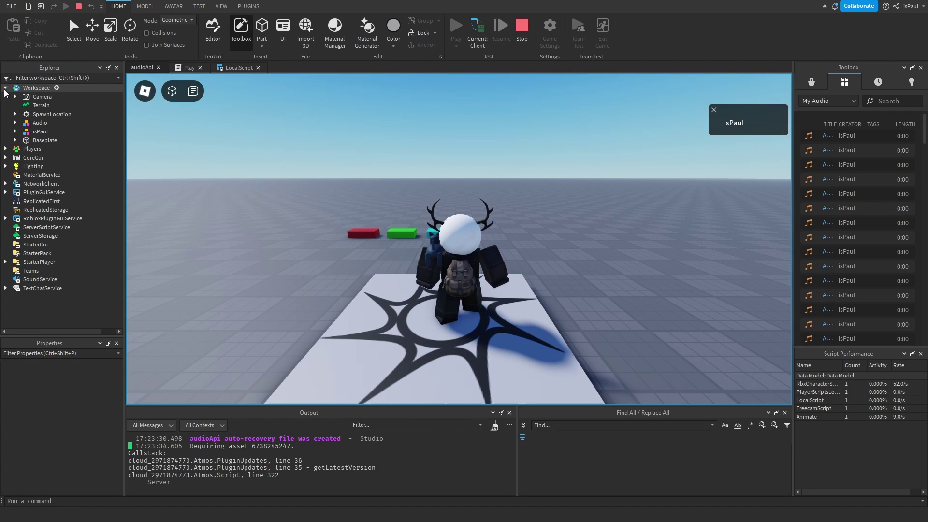
{"action": "left_click", "coordinate": [15, 96]}
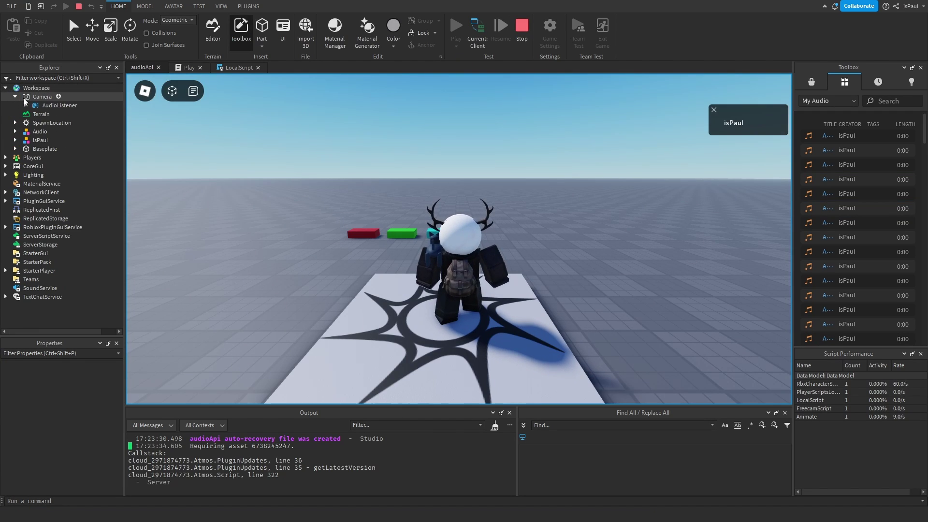
{"action": "left_click", "coordinate": [51, 105]}
{"action": "left_click", "coordinate": [73, 114]}
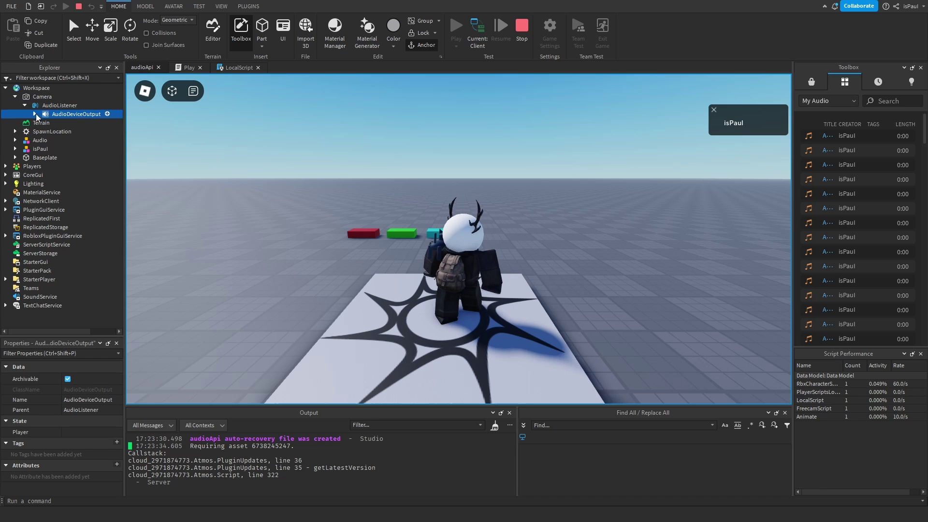
{"action": "left_click", "coordinate": [35, 114]}
Walk the character around near the coloured parts while turning the camera, and stop the play test
{"action": "key", "text": "w"}
{"action": "right_click_drag", "start_coordinate": [528, 249], "coordinate": [528, 248]}
{"action": "right_click_drag", "start_coordinate": [602, 305], "coordinate": [602, 306]}
{"action": "key", "text": "w"}
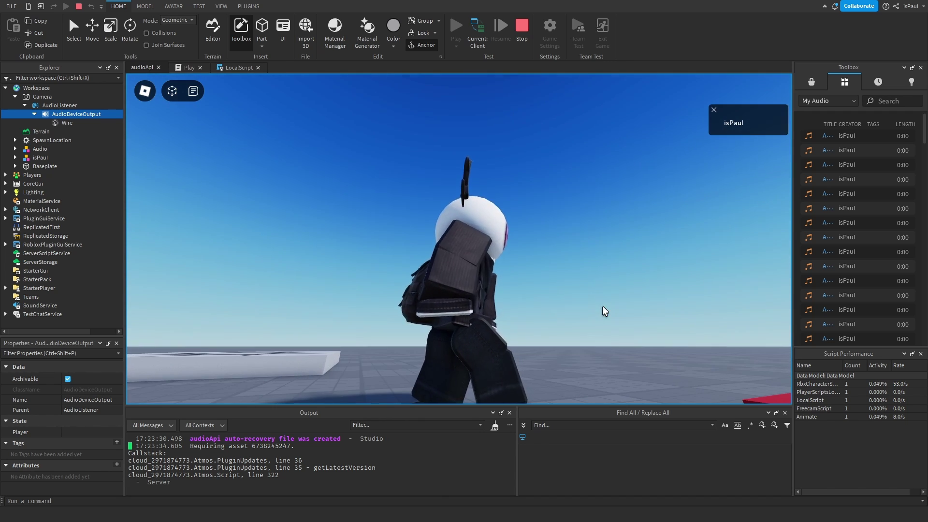
{"action": "right_click_drag", "start_coordinate": [602, 305], "coordinate": [603, 306]}
{"action": "key", "text": "a"}
{"action": "key", "text": "w"}
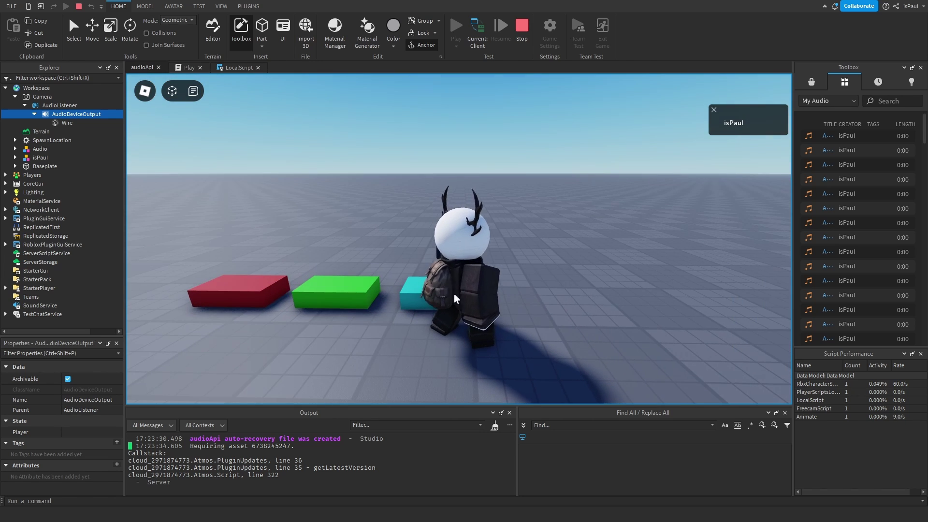
{"action": "key", "text": "shift+F5"}
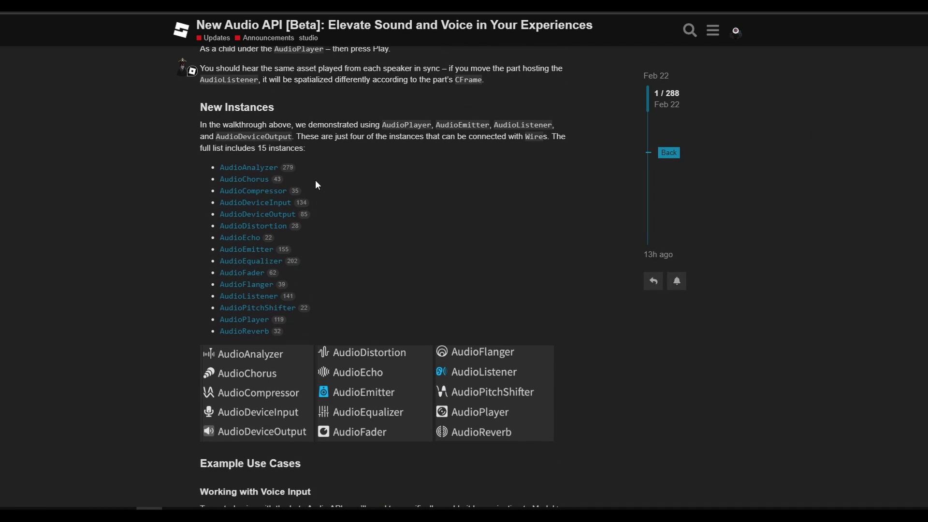
Switch to the New Audio API forum post, open the AudioAnalyzer reference from New Instances, and read its description and summary
{"action": "left_click_drag", "start_coordinate": [234, 166], "coordinate": [291, 167]}
{"action": "left_click", "coordinate": [416, 183]}
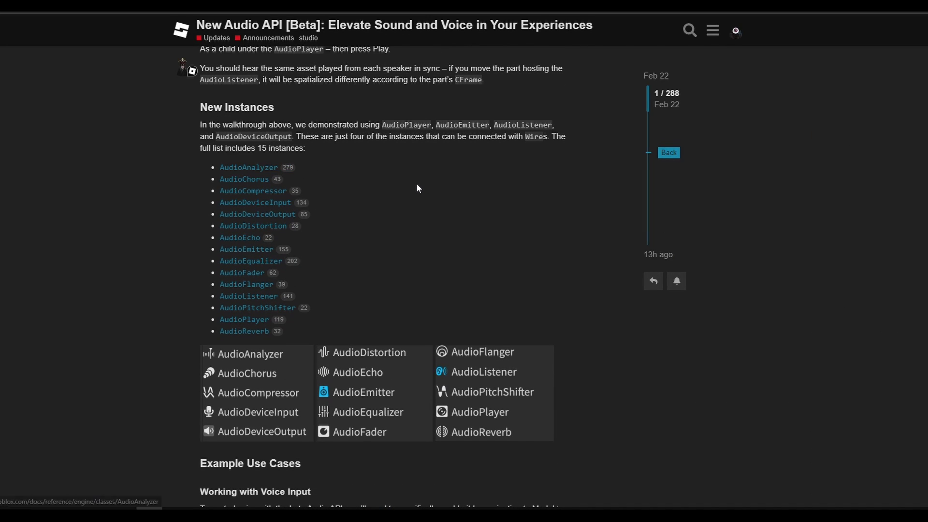
{"action": "left_click", "coordinate": [271, 168]}
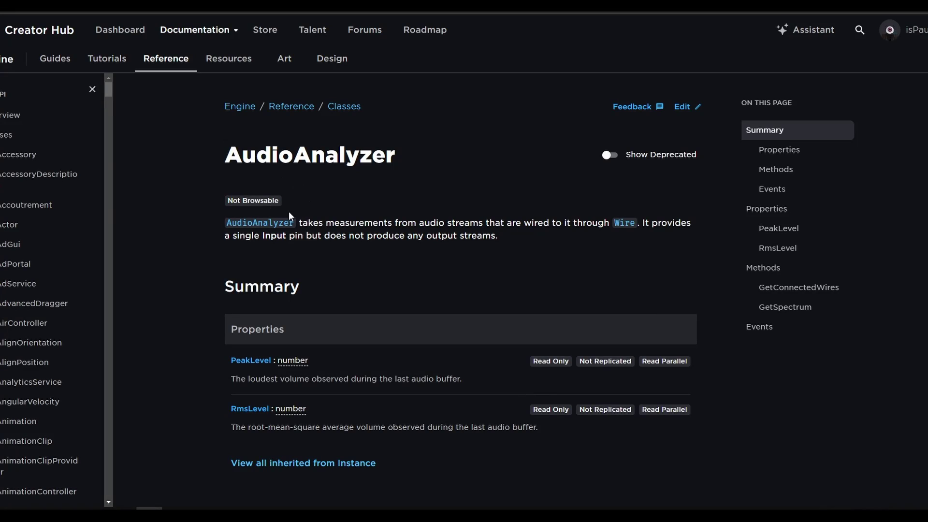
{"action": "left_click_drag", "start_coordinate": [299, 222], "coordinate": [392, 223]}
{"action": "left_click", "coordinate": [413, 220]}
{"action": "left_click_drag", "start_coordinate": [473, 223], "coordinate": [479, 223]}
{"action": "left_click", "coordinate": [497, 255]}
{"action": "left_click_drag", "start_coordinate": [260, 234], "coordinate": [288, 235]}
{"action": "left_click", "coordinate": [355, 243]}
{"action": "scroll", "coordinate": [498, 216], "scroll_direction": "down", "scroll_amount": 9}
{"action": "scroll", "coordinate": [466, 218], "scroll_direction": "up", "scroll_amount": 1}
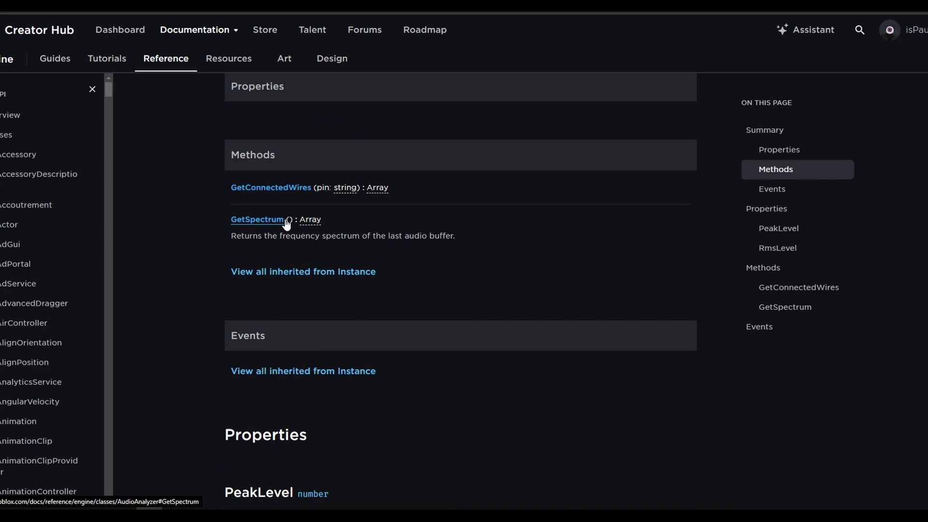
Open the AudioAnalyzer GetSpectrum method's documentation and read how its returned array is described
{"action": "left_click", "coordinate": [286, 223]}
{"action": "left_click_drag", "start_coordinate": [255, 147], "coordinate": [646, 148]}
{"action": "left_click", "coordinate": [373, 170]}
{"action": "left_click", "coordinate": [481, 177]}
{"action": "left_click", "coordinate": [565, 172]}
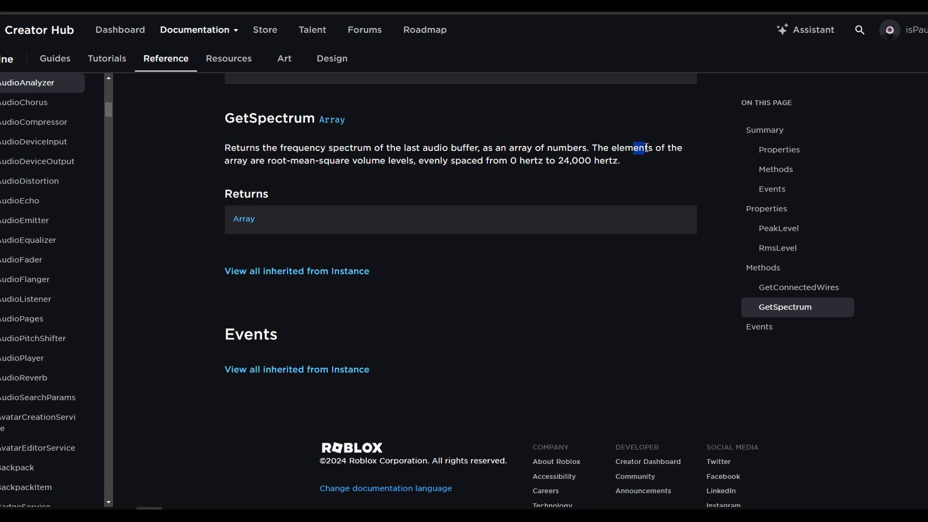
{"action": "left_click", "coordinate": [283, 174]}
{"action": "left_click_drag", "start_coordinate": [352, 160], "coordinate": [447, 160]}
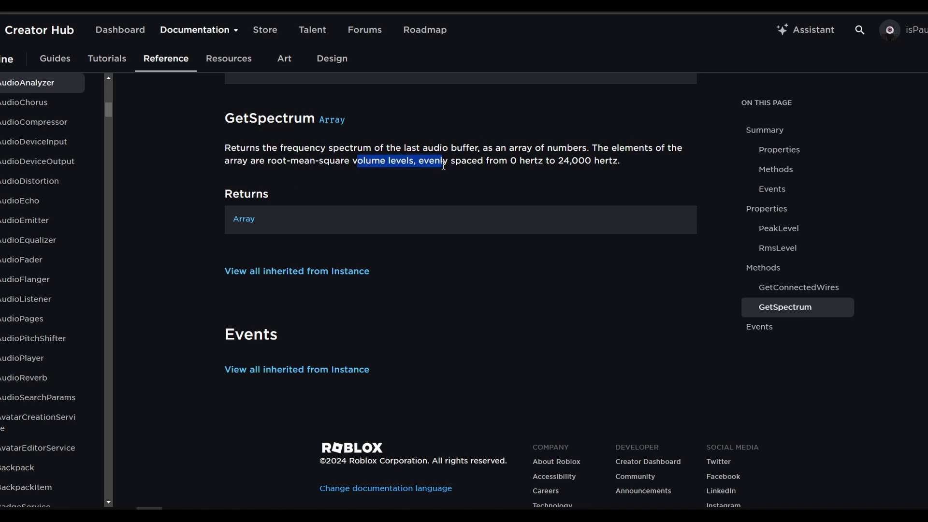
{"action": "left_click", "coordinate": [447, 182]}
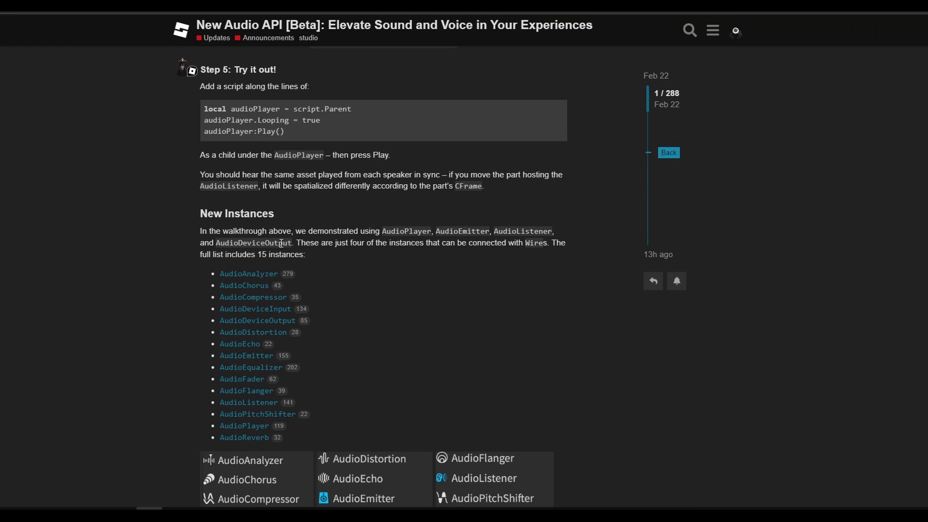
Open the AudioChorus and AudioCompressor references from the New Instances list and read their descriptions and AudioChorus's properties
{"action": "scroll", "coordinate": [265, 166], "scroll_direction": "down", "scroll_amount": 3}
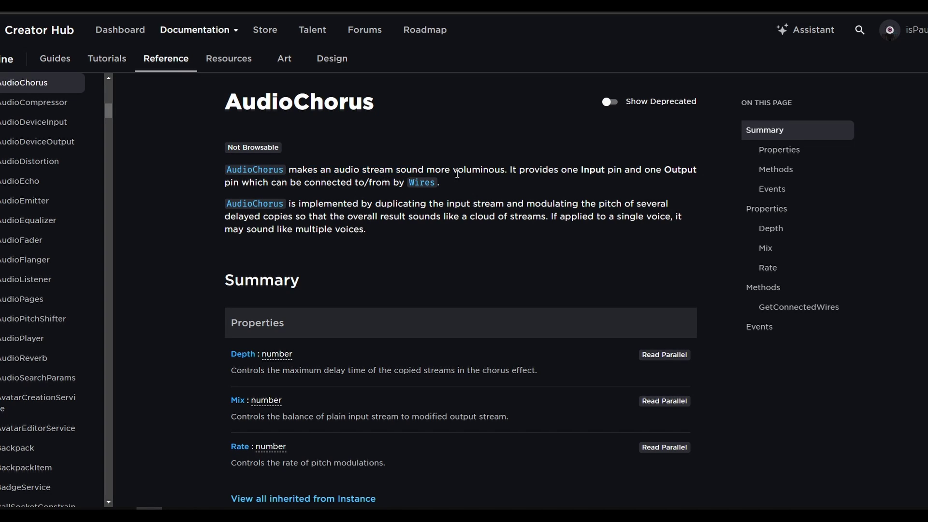
{"action": "left_click_drag", "start_coordinate": [454, 171], "coordinate": [511, 183]}
{"action": "left_click", "coordinate": [499, 182]}
{"action": "scroll", "coordinate": [286, 241], "scroll_direction": "down", "scroll_amount": 2}
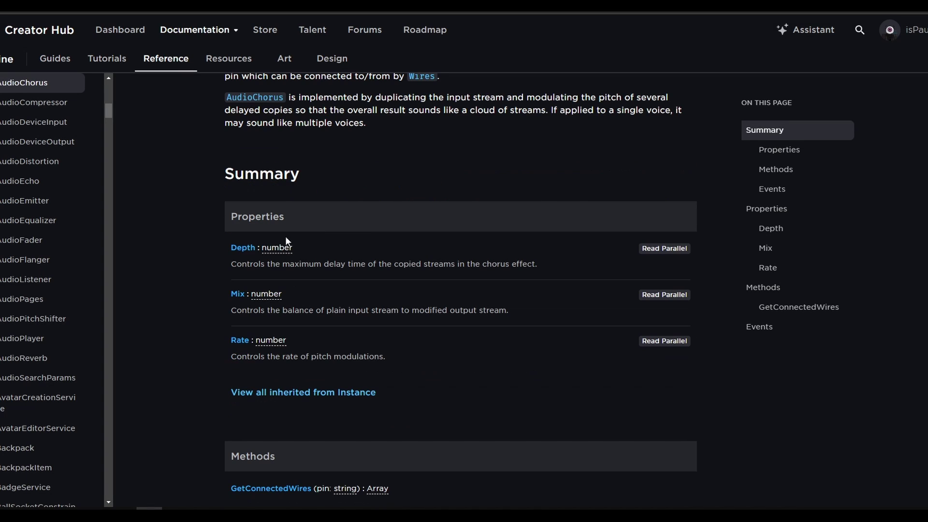
{"action": "scroll", "coordinate": [253, 348], "scroll_direction": "up", "scroll_amount": 1}
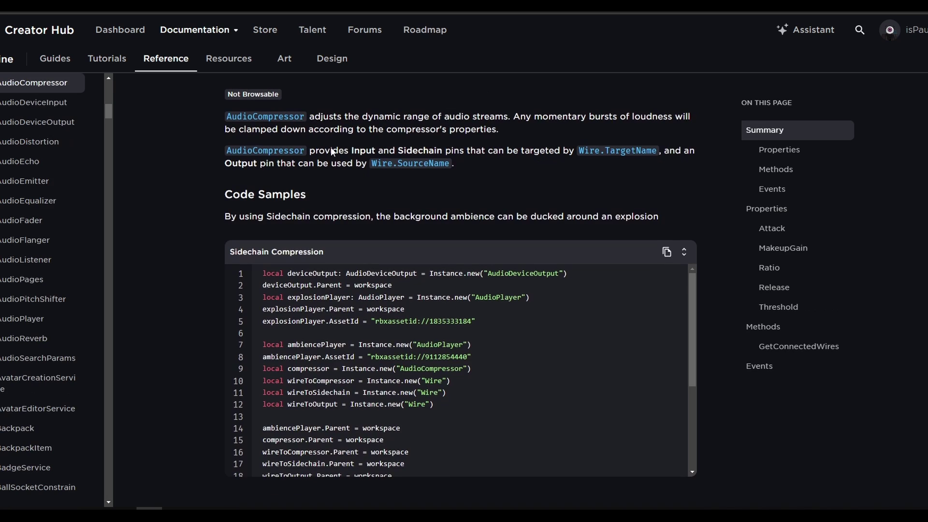
{"action": "left_click_drag", "start_coordinate": [385, 116], "coordinate": [481, 117]}
{"action": "left_click", "coordinate": [504, 133]}
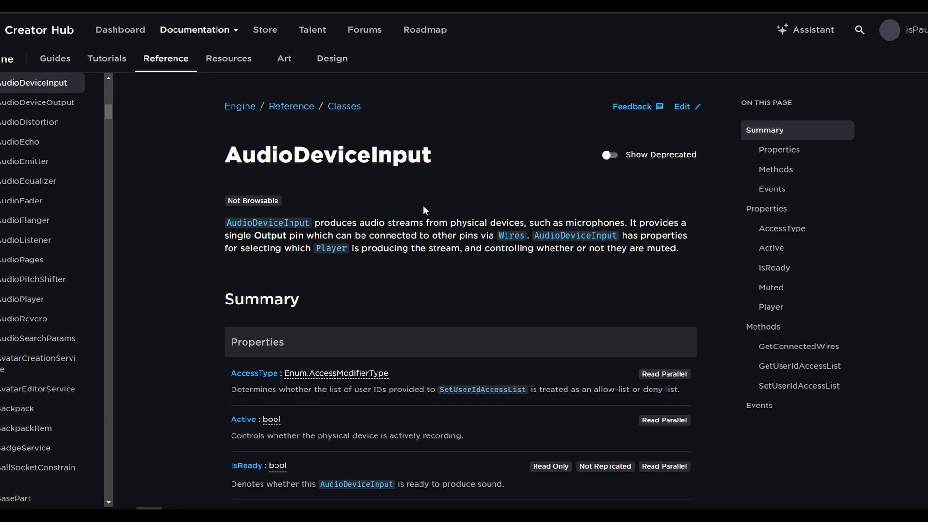
Open the AudioDeviceInput reference and read its description, properties and methods, comparing it with the New Instances list
{"action": "scroll", "coordinate": [422, 205], "scroll_direction": "down", "scroll_amount": 1}
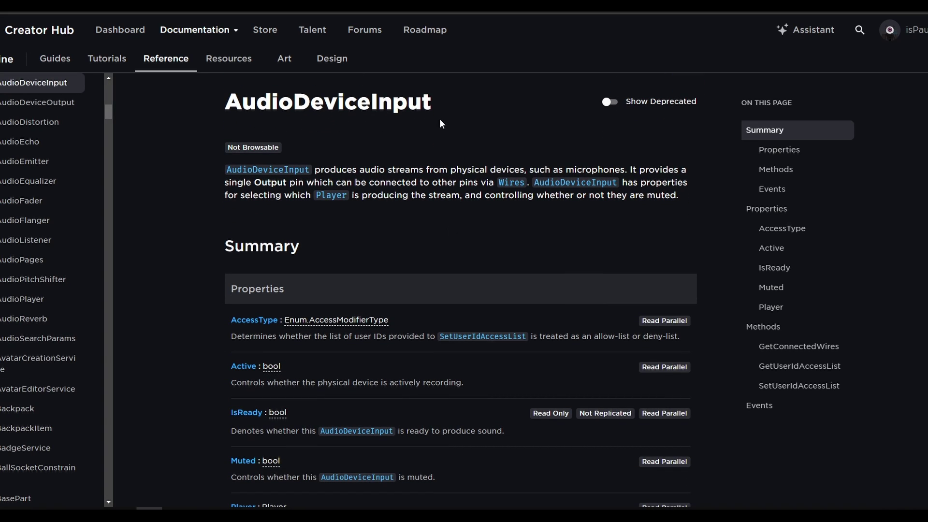
{"action": "left_click_drag", "start_coordinate": [439, 118], "coordinate": [214, 101]}
{"action": "left_click", "coordinate": [379, 160]}
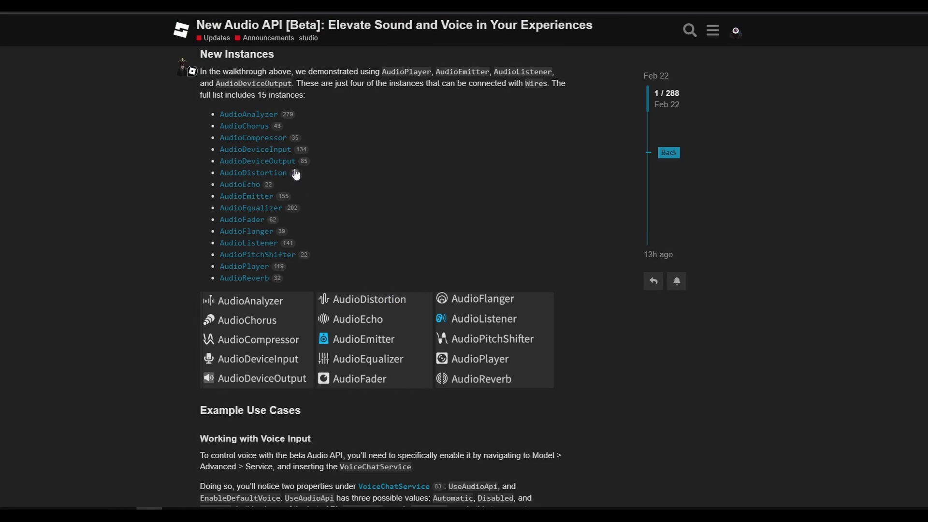
{"action": "scroll", "coordinate": [296, 174], "scroll_direction": "up", "scroll_amount": 1}
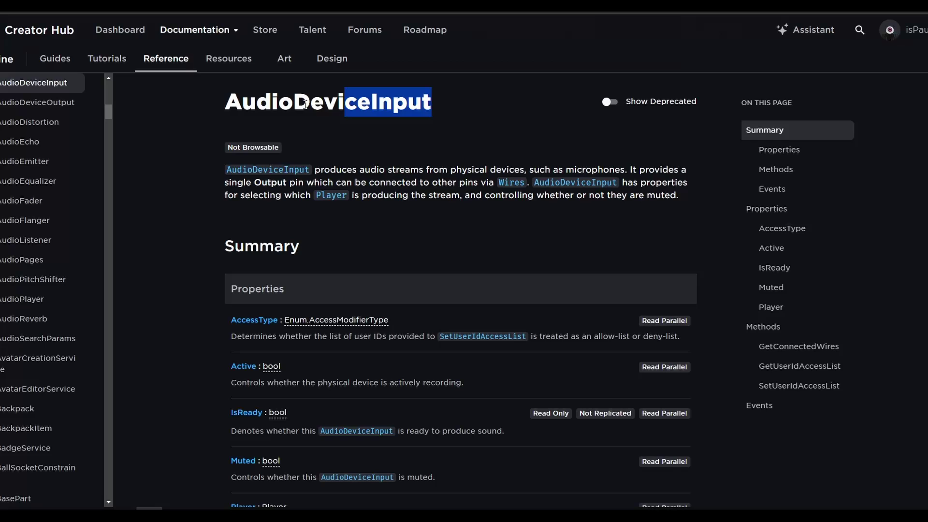
{"action": "left_click", "coordinate": [311, 131]}
{"action": "left_click_drag", "start_coordinate": [304, 103], "coordinate": [364, 102]}
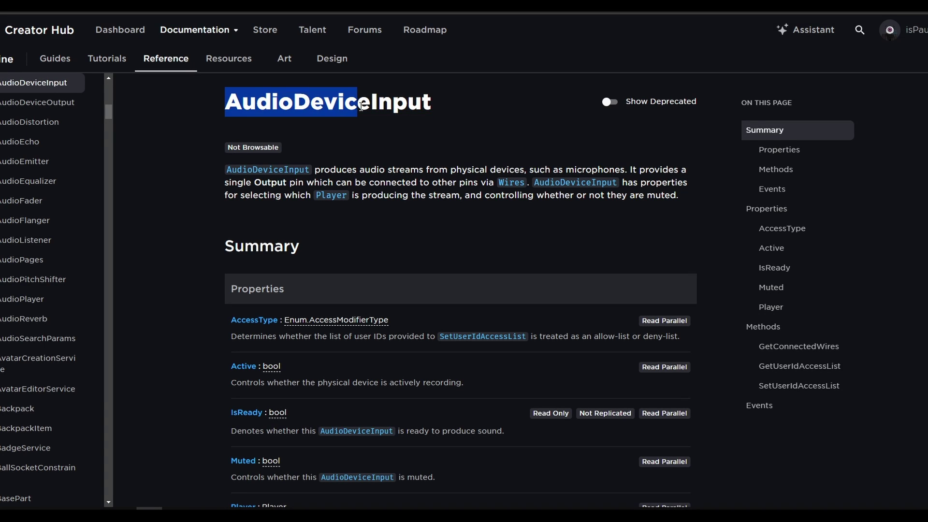
{"action": "left_click", "coordinate": [364, 102]}
{"action": "left_click_drag", "start_coordinate": [432, 102], "coordinate": [279, 102]}
{"action": "left_click", "coordinate": [340, 115]}
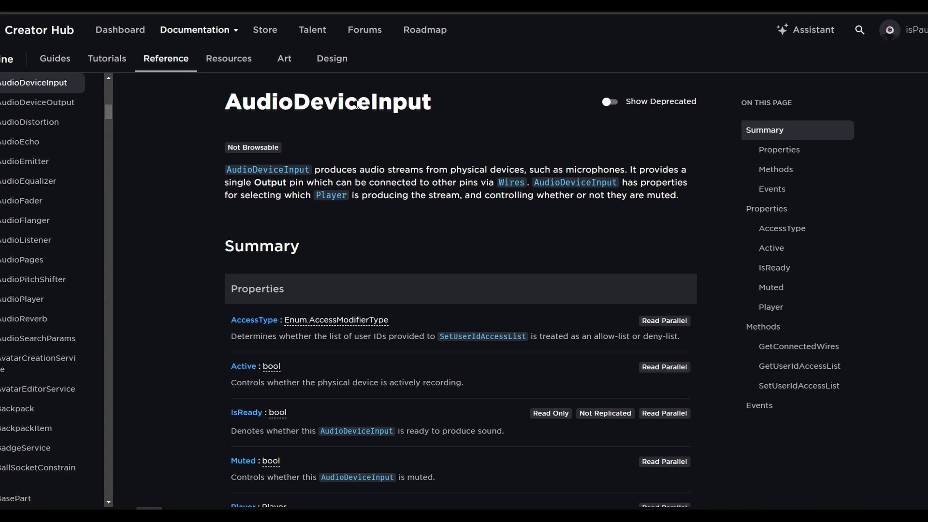
{"action": "scroll", "coordinate": [418, 180], "scroll_direction": "down", "scroll_amount": 1}
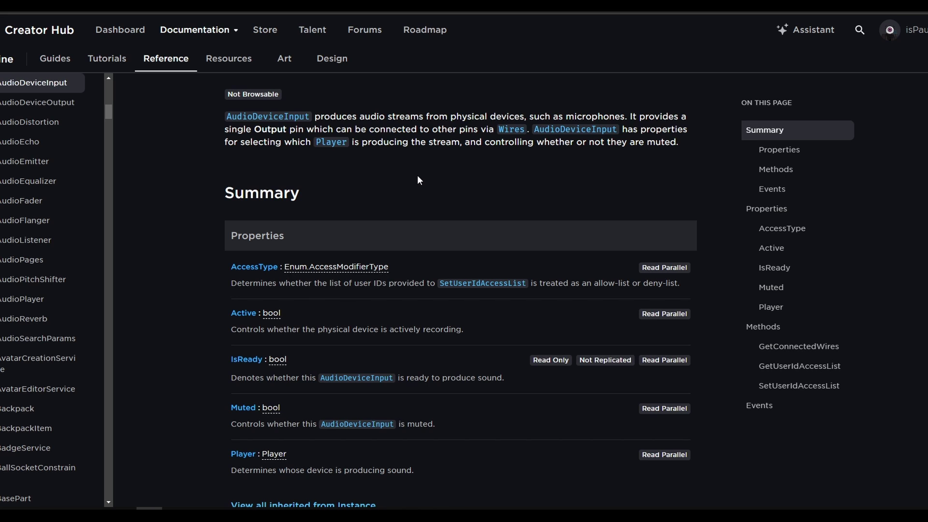
{"action": "scroll", "coordinate": [418, 180], "scroll_direction": "down", "scroll_amount": 1}
{"action": "scroll", "coordinate": [435, 242], "scroll_direction": "down", "scroll_amount": 1}
{"action": "scroll", "coordinate": [429, 254], "scroll_direction": "up", "scroll_amount": 1}
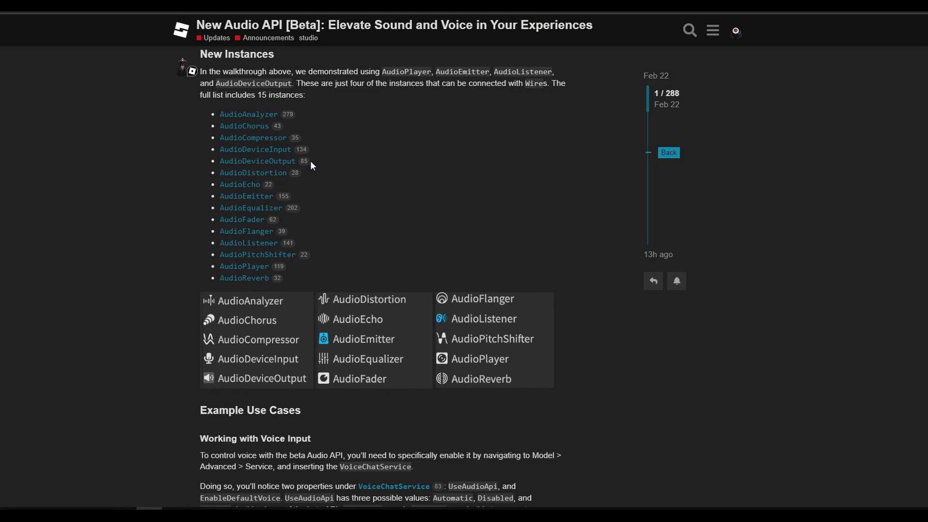
Look over AudioDeviceOutput and AudioEcho in the New Instances list, and read the AudioEqualizer reference's description of frequency bands
{"action": "left_click_drag", "start_coordinate": [310, 161], "coordinate": [259, 161]}
{"action": "left_click", "coordinate": [314, 169]}
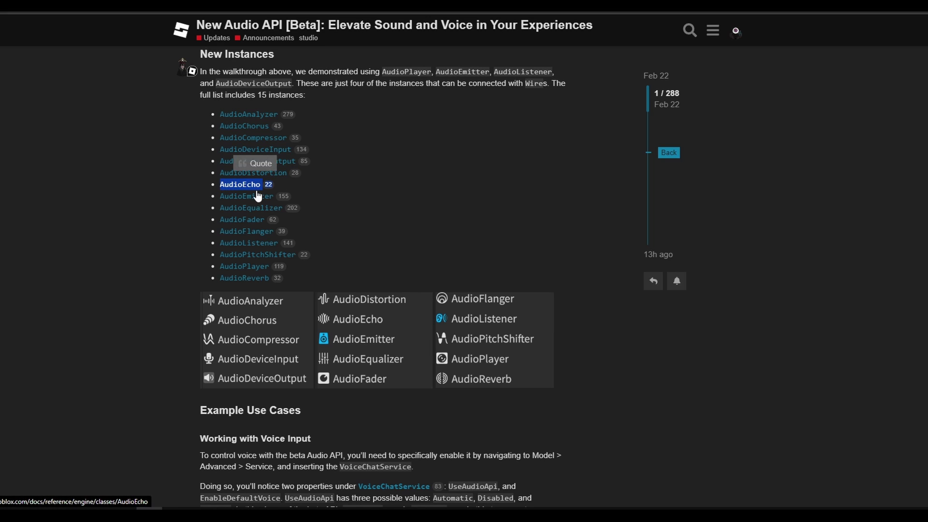
{"action": "scroll", "coordinate": [261, 181], "scroll_direction": "down", "scroll_amount": 1}
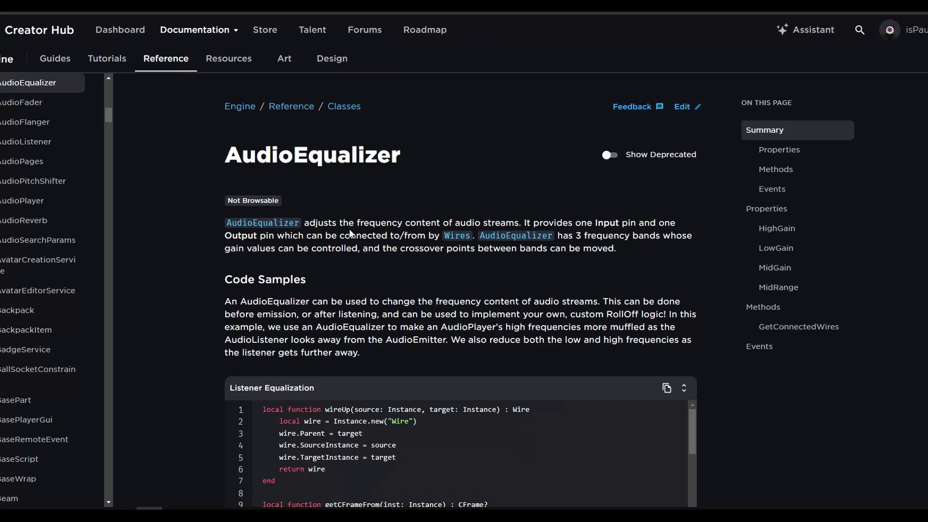
{"action": "left_click_drag", "start_coordinate": [375, 223], "coordinate": [501, 222]}
{"action": "left_click", "coordinate": [526, 226]}
{"action": "left_click_drag", "start_coordinate": [596, 237], "coordinate": [656, 237]}
{"action": "left_click", "coordinate": [635, 238]}
{"action": "key", "text": "alt+Left"}
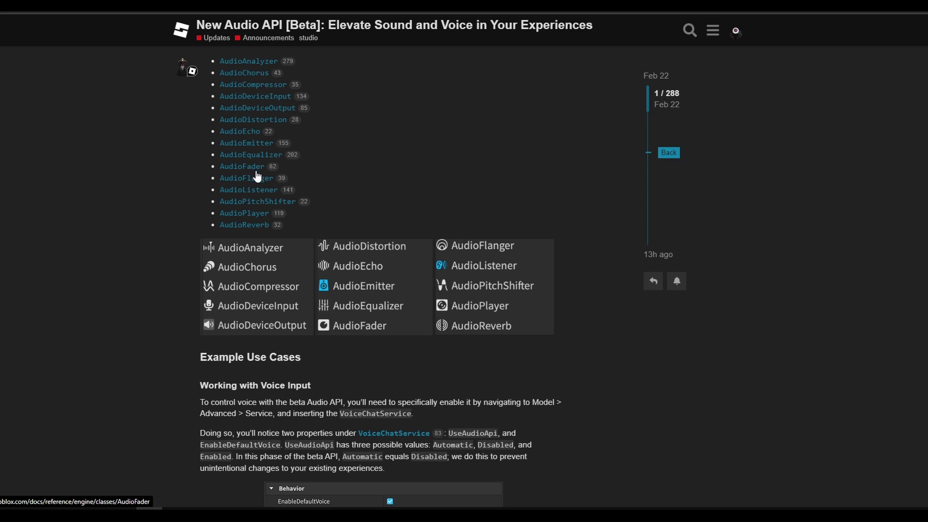
Open the AudioFlanger reference from the forum post, read its description and properties, and return to the post
{"action": "left_click", "coordinate": [257, 178]}
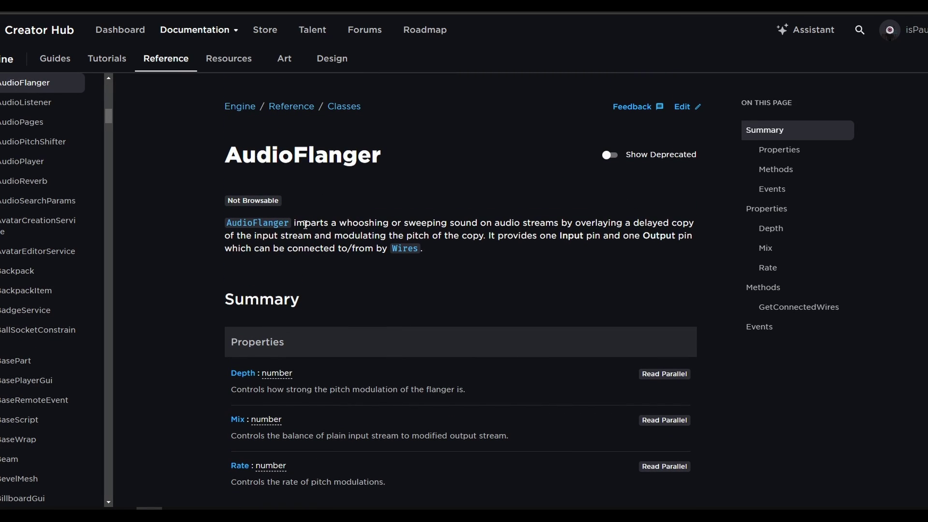
{"action": "left_click_drag", "start_coordinate": [306, 225], "coordinate": [465, 223]}
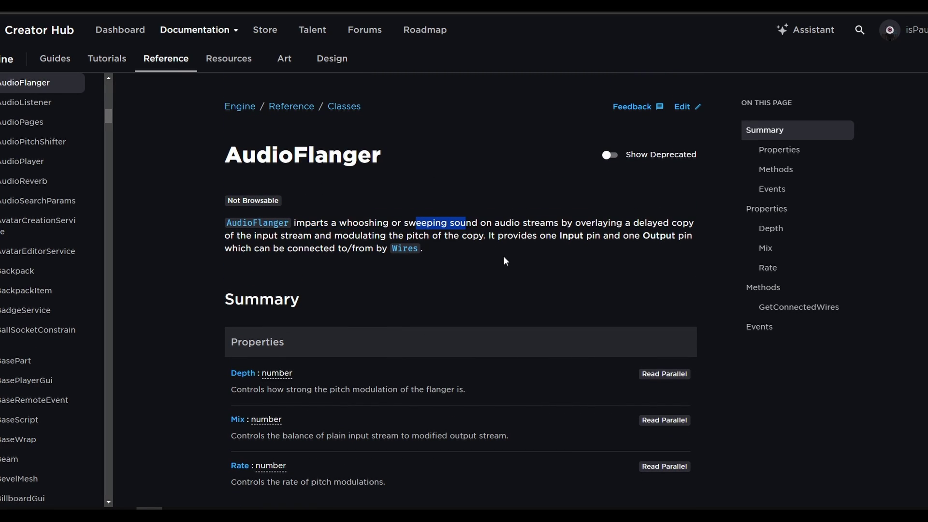
{"action": "left_click", "coordinate": [515, 231]}
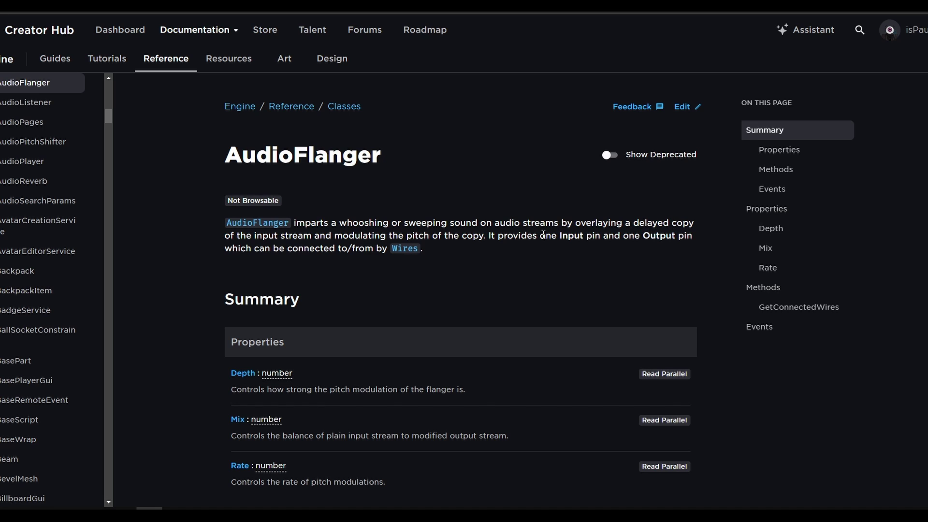
{"action": "scroll", "coordinate": [506, 263], "scroll_direction": "down", "scroll_amount": 2}
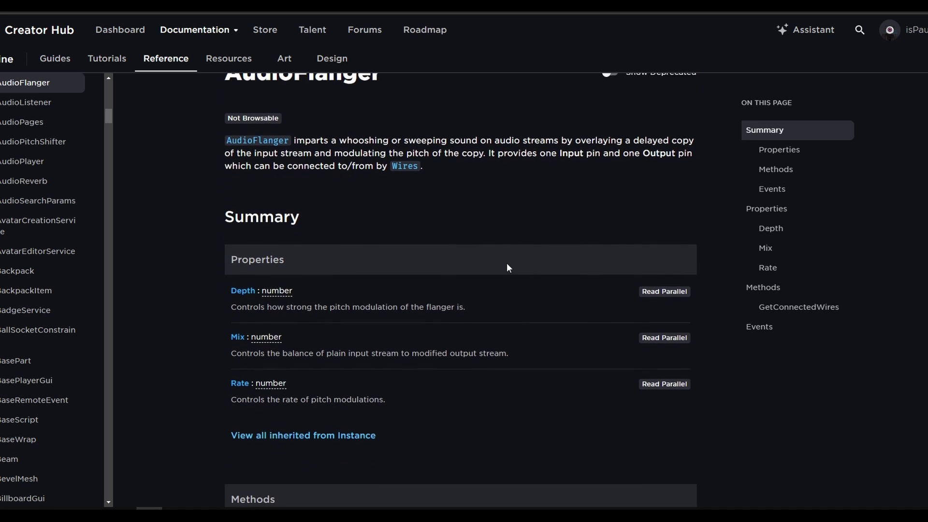
{"action": "key", "text": "alt+Left"}
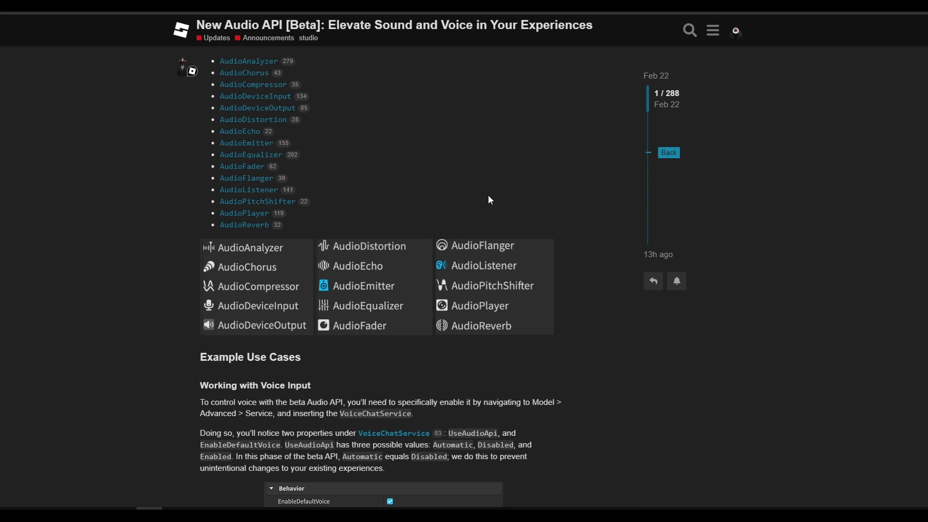
Review the forum post's Public Address setup steps, New Instances list and Working with Voice Input section
{"action": "scroll", "coordinate": [386, 343], "scroll_direction": "up", "scroll_amount": 15}
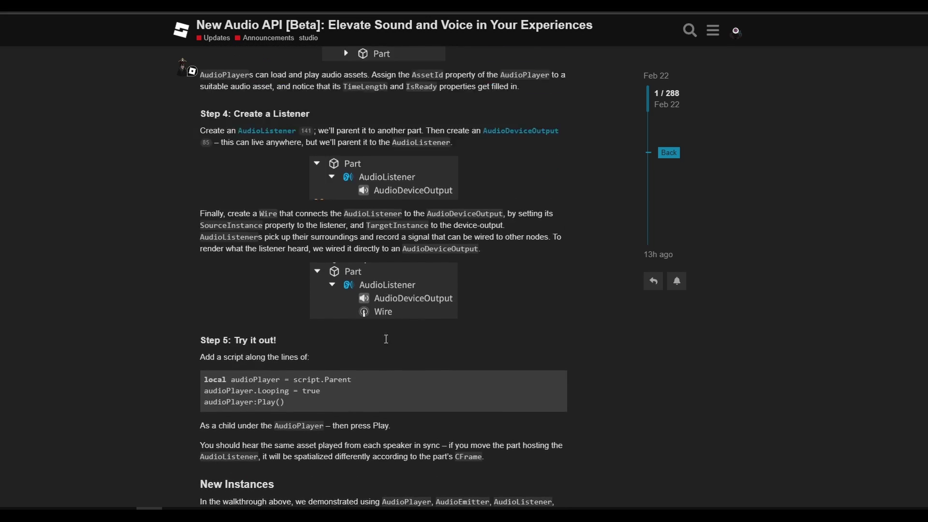
{"action": "scroll", "coordinate": [387, 343], "scroll_direction": "up", "scroll_amount": 15}
{"action": "scroll", "coordinate": [391, 261], "scroll_direction": "down", "scroll_amount": 14}
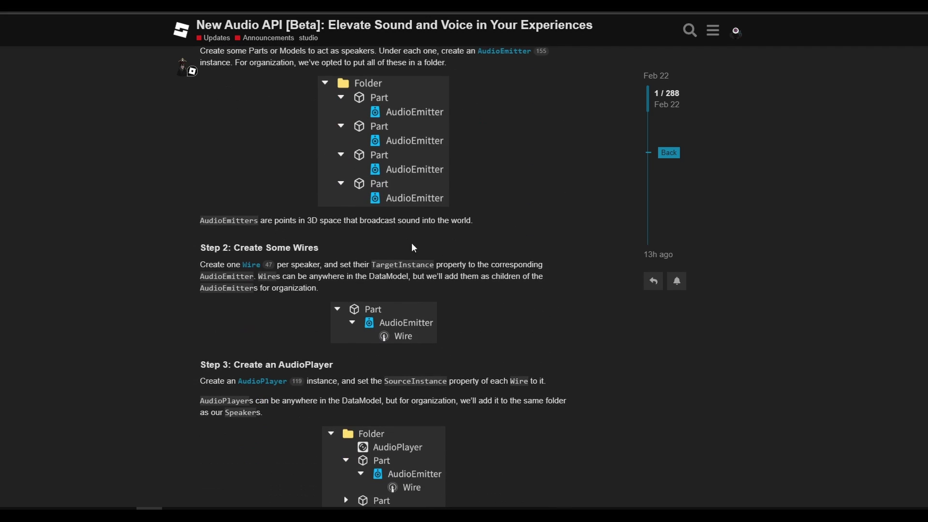
{"action": "scroll", "coordinate": [387, 244], "scroll_direction": "down", "scroll_amount": 20}
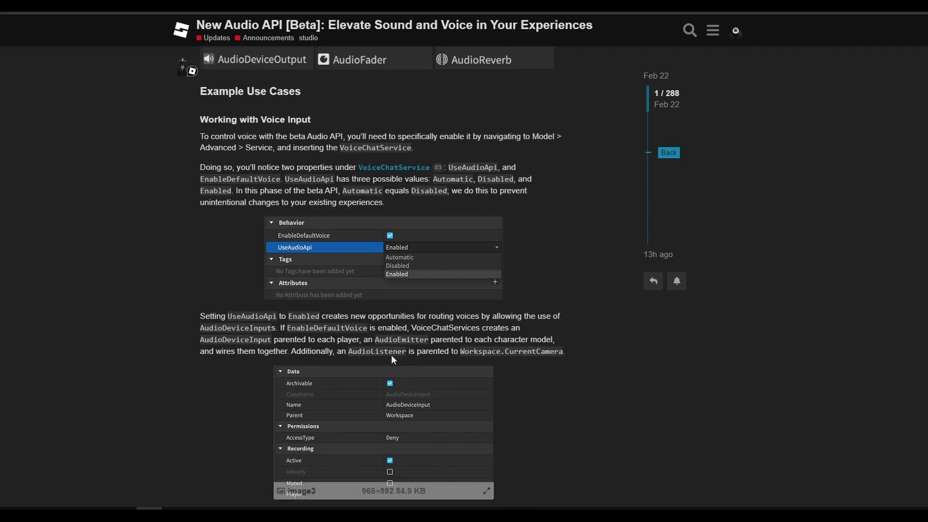
{"action": "scroll", "coordinate": [487, 384], "scroll_direction": "up", "scroll_amount": 20}
{"action": "scroll", "coordinate": [386, 344], "scroll_direction": "down", "scroll_amount": 1}
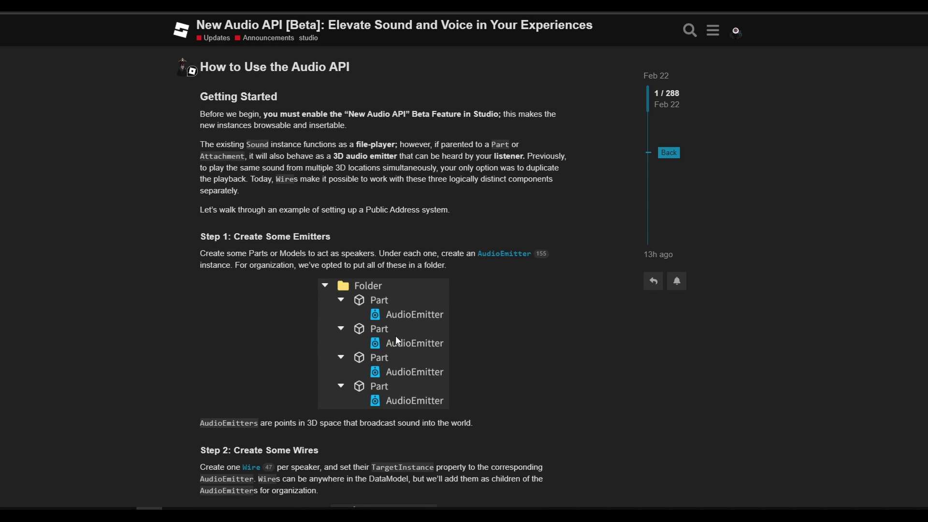
{"action": "scroll", "coordinate": [413, 336], "scroll_direction": "down", "scroll_amount": 15}
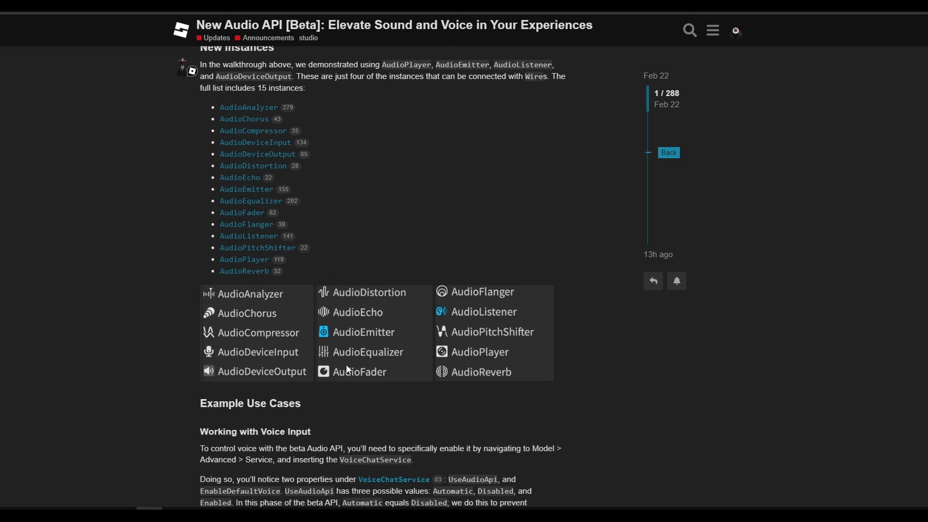
{"action": "scroll", "coordinate": [346, 364], "scroll_direction": "up", "scroll_amount": 3}
{"action": "scroll", "coordinate": [374, 360], "scroll_direction": "down", "scroll_amount": 1}
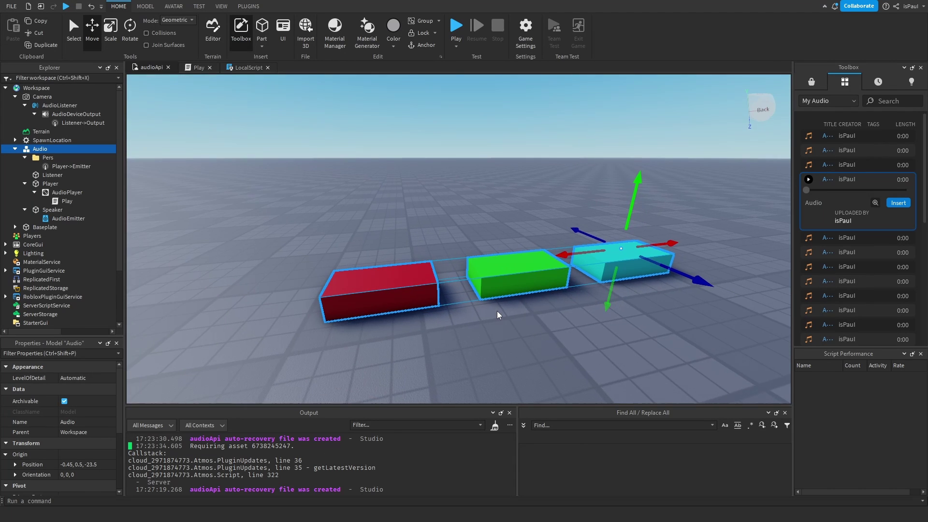
Switch to Roblox Studio and insert an AudioFader into the Player part of the Audio model
{"action": "scroll", "coordinate": [496, 311], "scroll_direction": "up", "scroll_amount": 5}
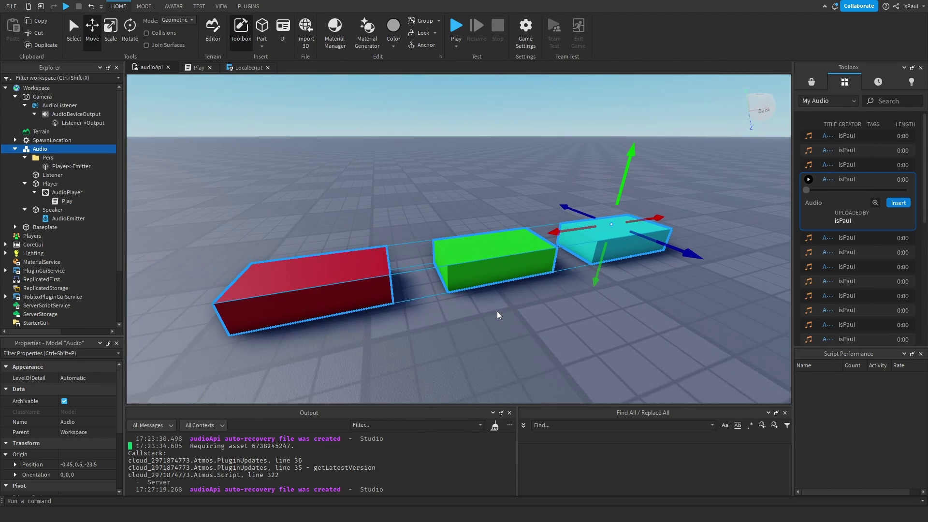
{"action": "left_click", "coordinate": [499, 317]}
{"action": "left_click", "coordinate": [50, 183]}
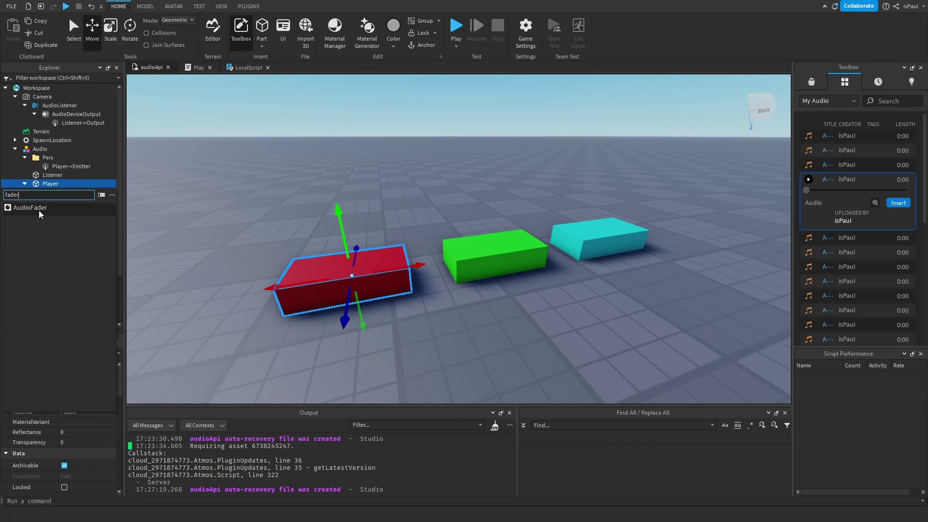
{"action": "left_click", "coordinate": [38, 208]}
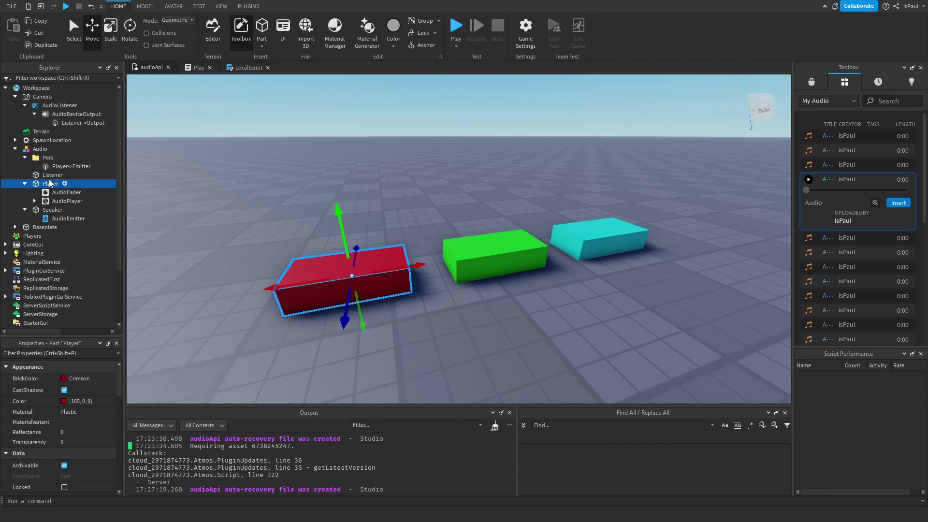
Insert a new Wire into the Pers folder
{"action": "left_click", "coordinate": [59, 158]}
{"action": "type", "text": "wi"}
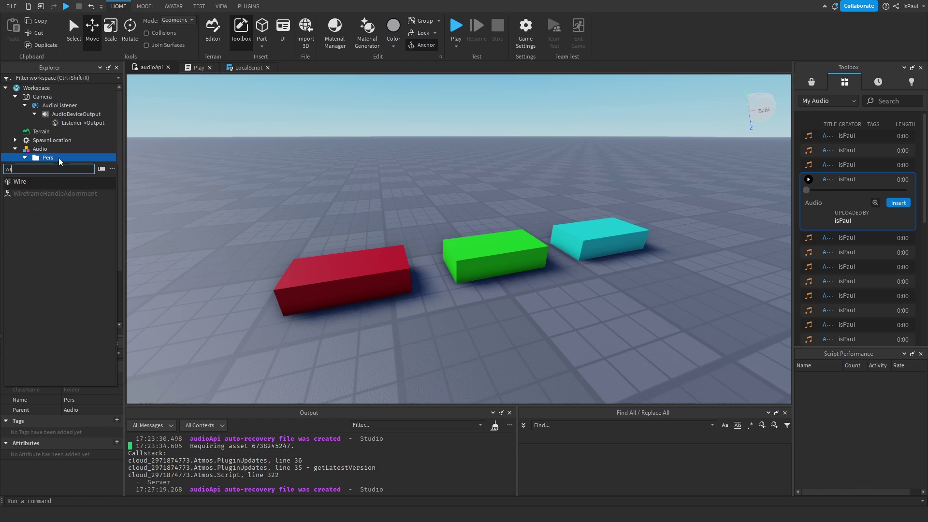
{"action": "key", "text": "Return"}
Set the Player->Emitter wire's TargetInstance to the AudioFader and rename the wire Player->Fader
{"action": "left_click", "coordinate": [65, 167]}
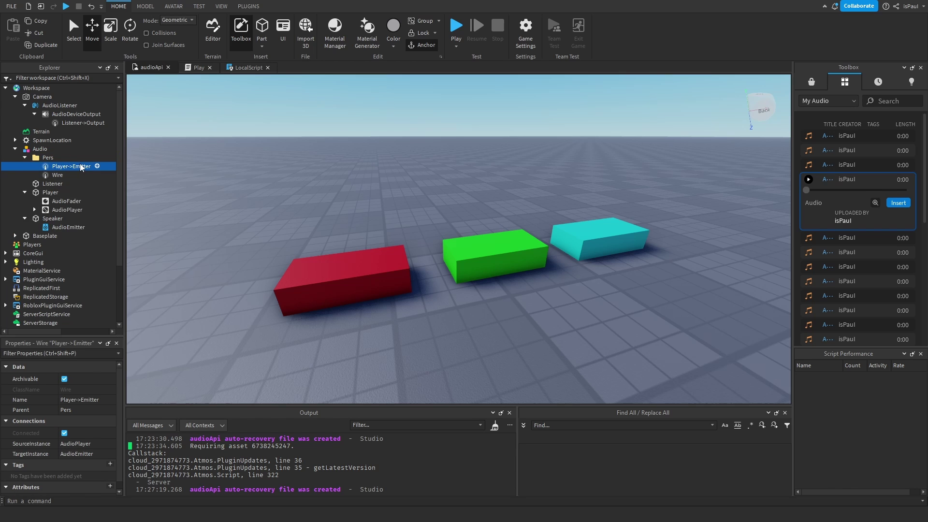
{"action": "left_click", "coordinate": [73, 456]}
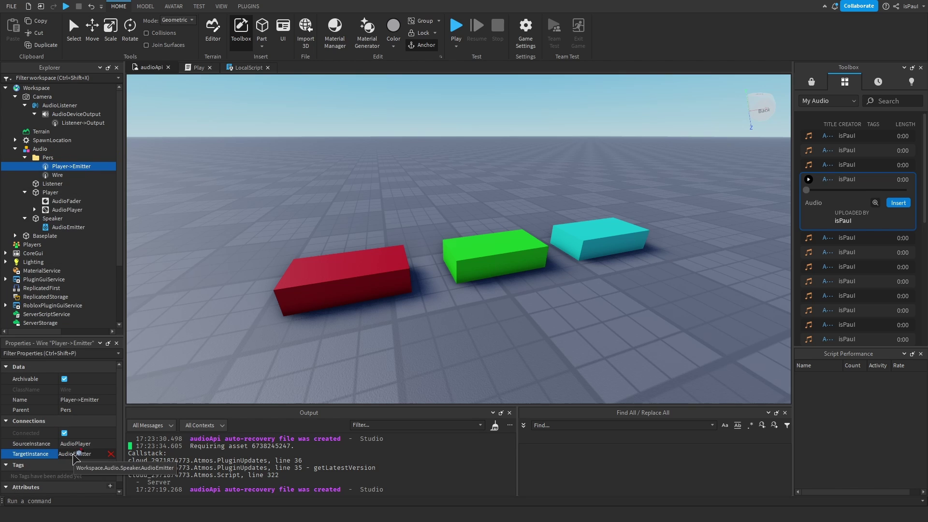
{"action": "left_click", "coordinate": [71, 202]}
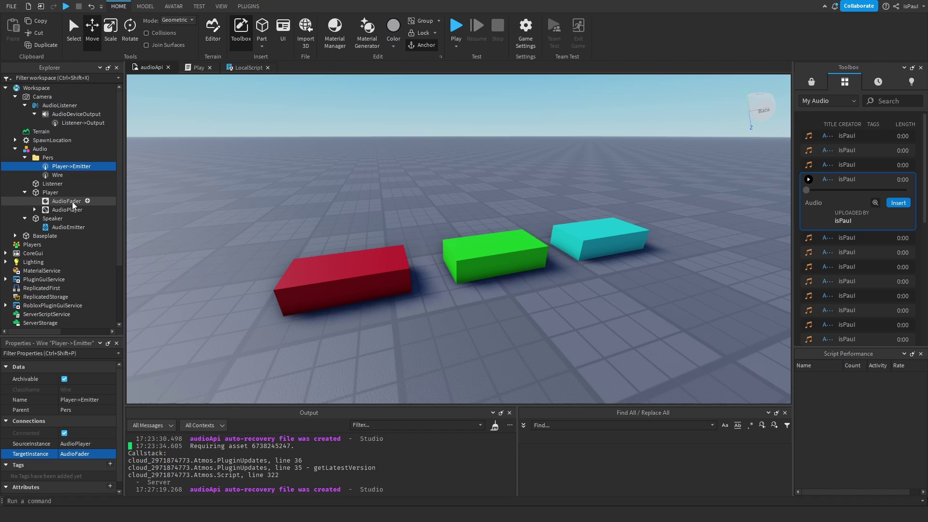
{"action": "double_click", "coordinate": [92, 167]}
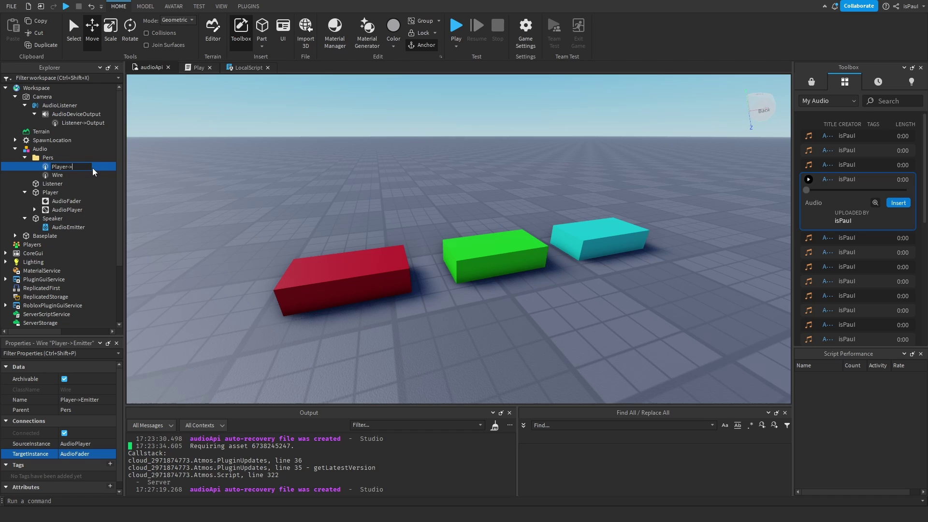
{"action": "type", "text": "Fader"}
{"action": "key", "text": "Return"}
Rename the new wire in Pers Fader->Emitter and set its SourceInstance to AudioFader and its TargetInstance to AudioEmitter
{"action": "left_click", "coordinate": [56, 176]}
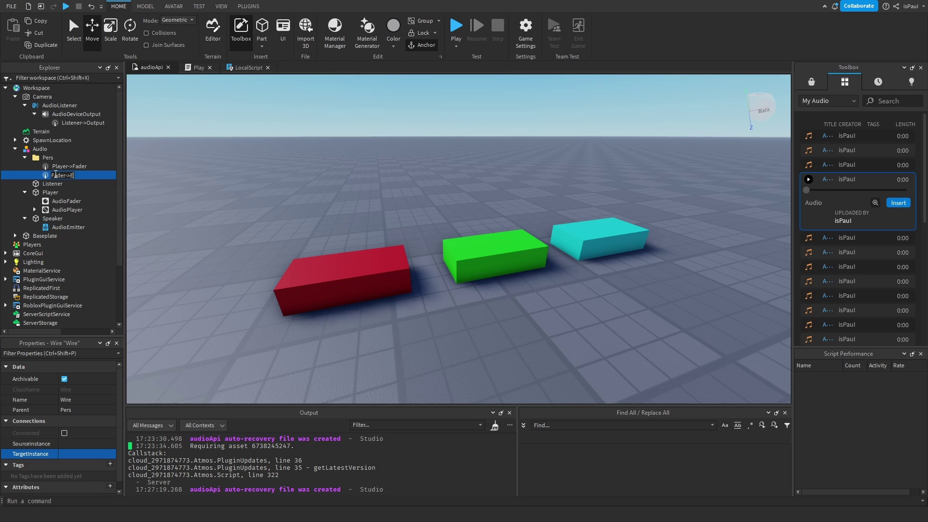
{"action": "type", "text": "Fader->Emitter"}
{"action": "key", "text": "Return"}
{"action": "left_click", "coordinate": [69, 443]}
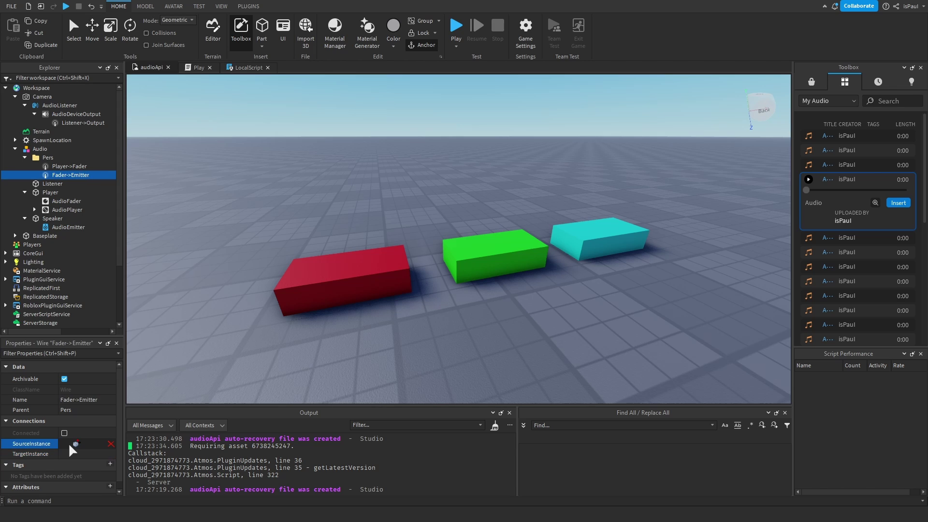
{"action": "left_click", "coordinate": [70, 202]}
{"action": "left_click", "coordinate": [30, 454]}
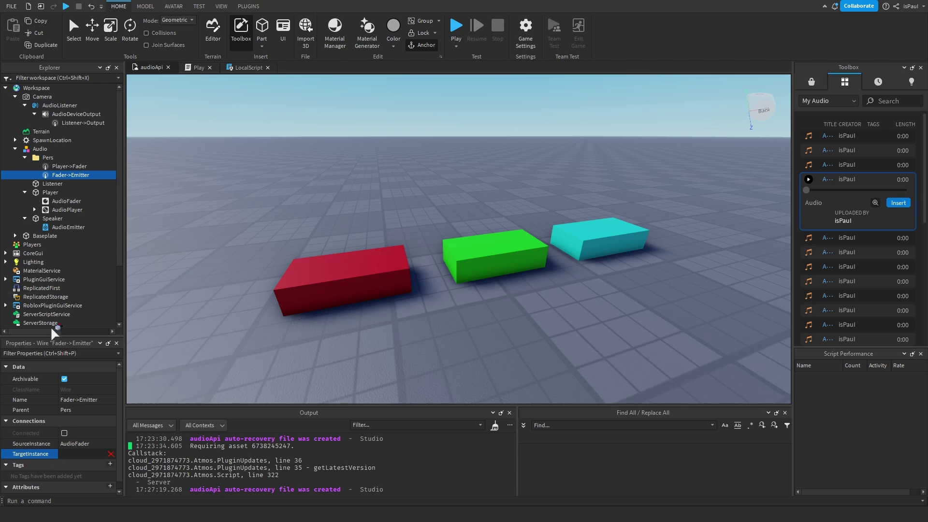
{"action": "left_click", "coordinate": [63, 227]}
Set the Volume of the Player part's AudioFader to 3
{"action": "left_click", "coordinate": [68, 201]}
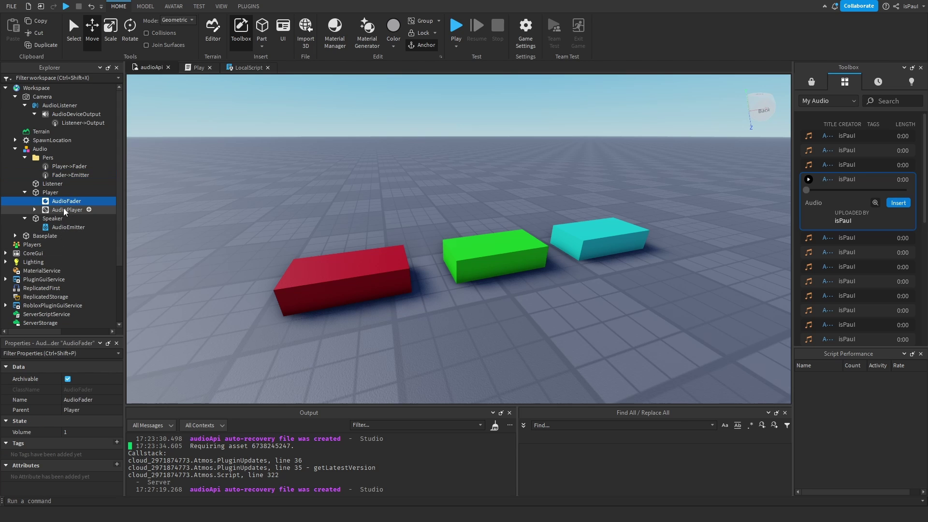
{"action": "left_click", "coordinate": [68, 432]}
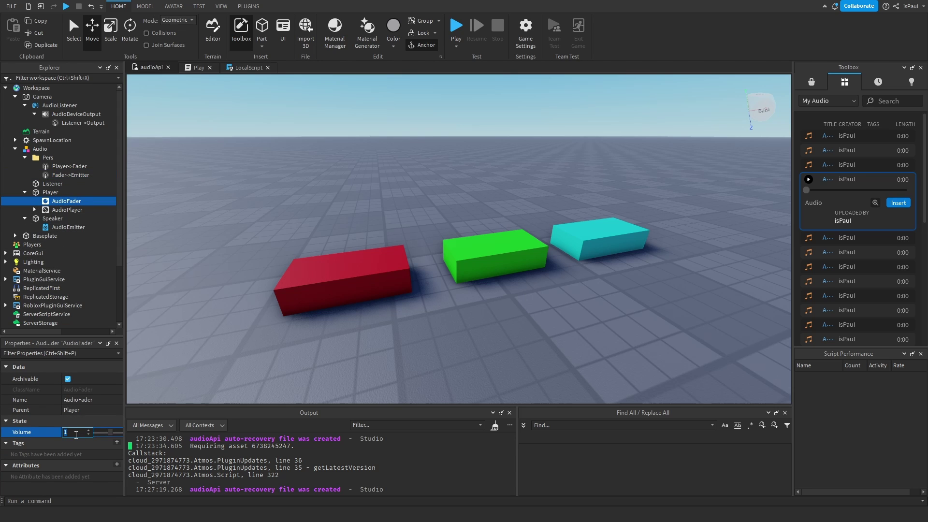
{"action": "type", "text": "3"}
{"action": "key", "text": "Return"}
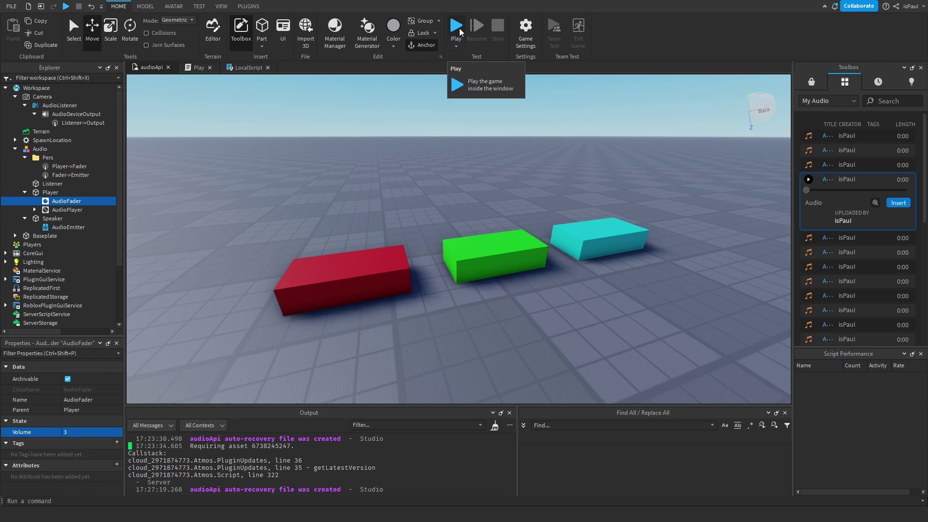
Start a playtest and walk the character to the red block to listen to the faded audio
{"action": "left_click", "coordinate": [448, 41]}
{"action": "key", "text": "w"}
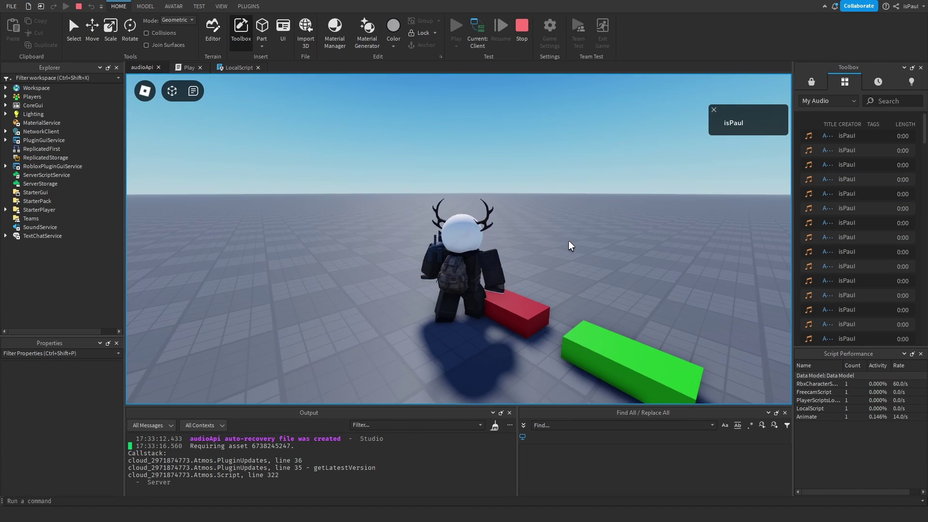
{"action": "scroll", "coordinate": [569, 240], "scroll_direction": "up", "scroll_amount": 1}
{"action": "right_click_drag", "start_coordinate": [569, 239], "coordinate": [569, 240]}
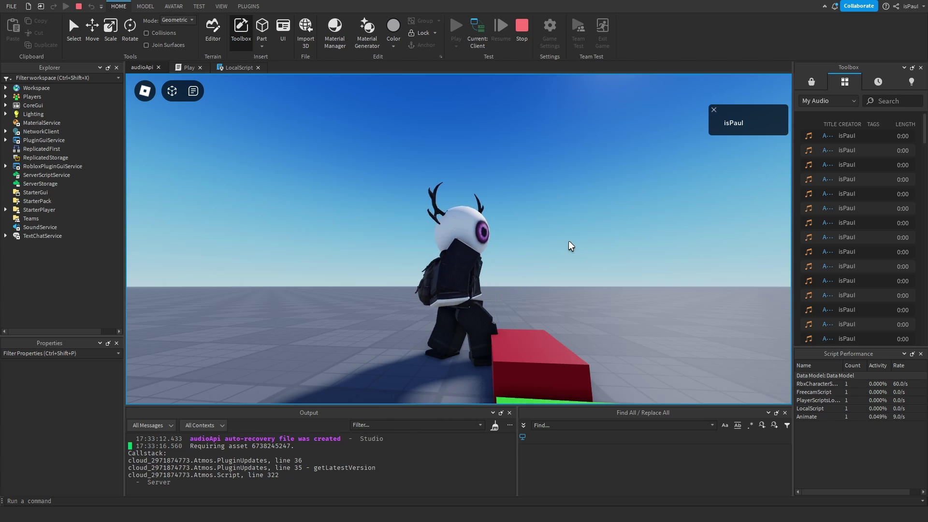
In the running playtest, set the Volume of the AudioFader in the Audio model's Player part to 0.1
{"action": "left_click", "coordinate": [5, 88]}
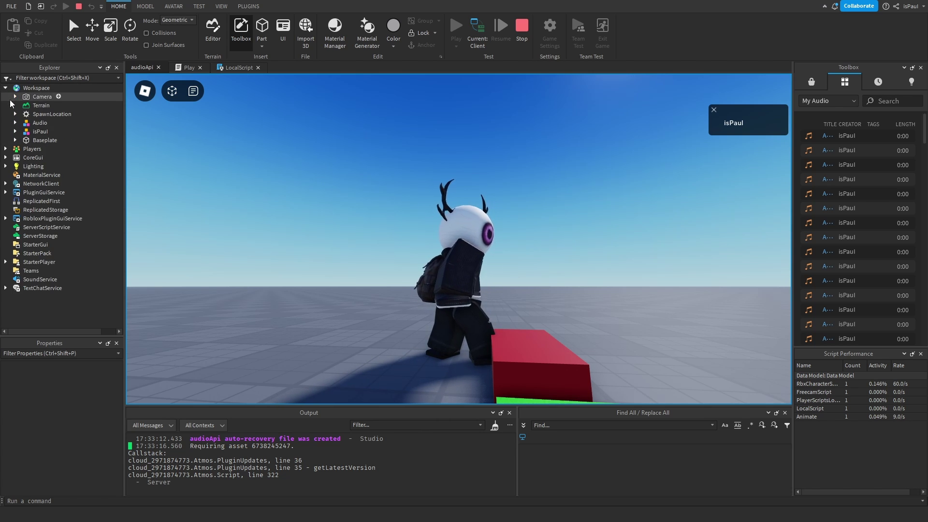
{"action": "left_click", "coordinate": [15, 123]}
{"action": "left_click", "coordinate": [24, 148]}
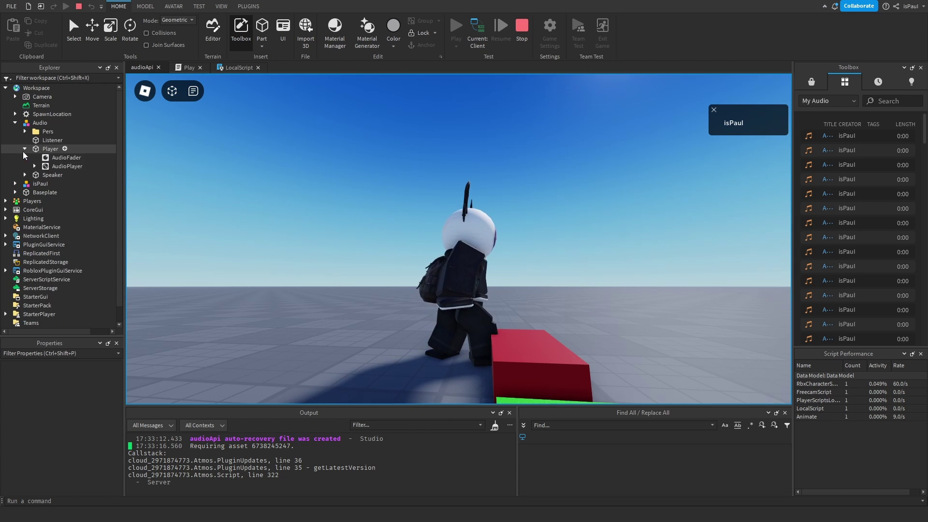
{"action": "left_click", "coordinate": [56, 158]}
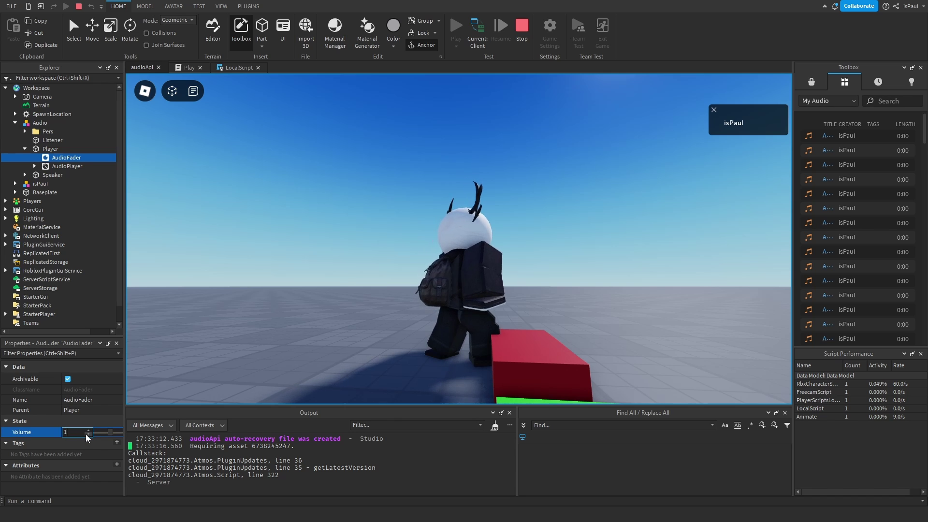
{"action": "left_click", "coordinate": [74, 429]}
{"action": "type", "text": "0.1"}
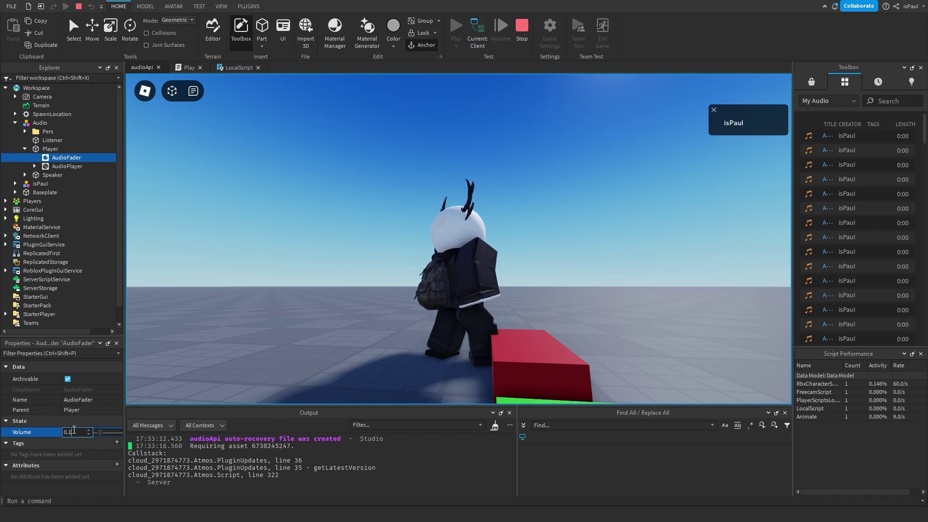
Try further AudioFader volumes during the playtest, ending at 3, and stop the playtest
{"action": "key", "text": "BackSpace"}
{"action": "key", "text": "BackSpace"}
{"action": "key", "text": "BackSpace"}
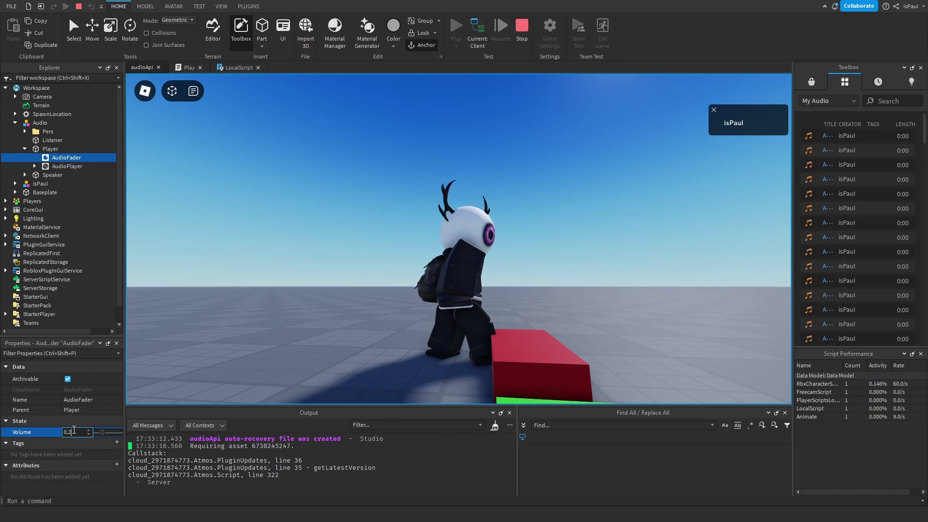
{"action": "type", "text": "10"}
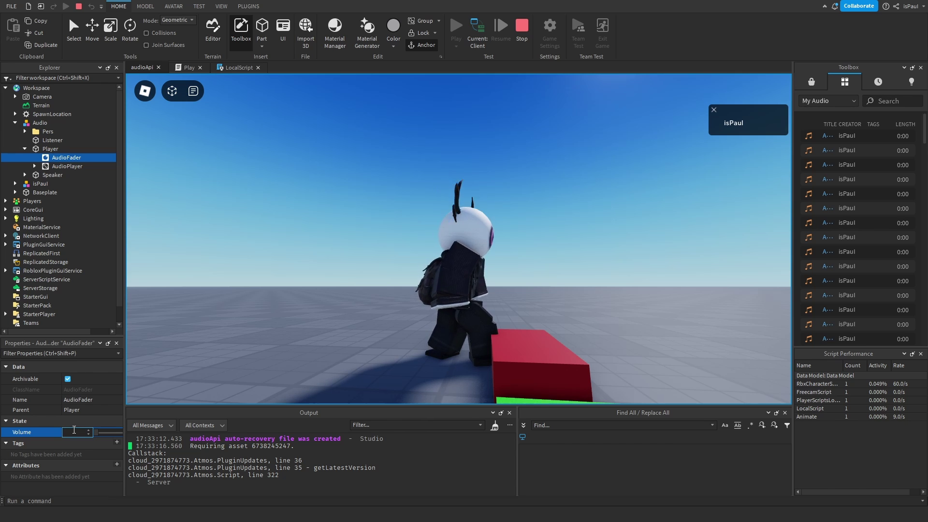
{"action": "key", "text": "BackSpace"}
{"action": "key", "text": "BackSpace"}
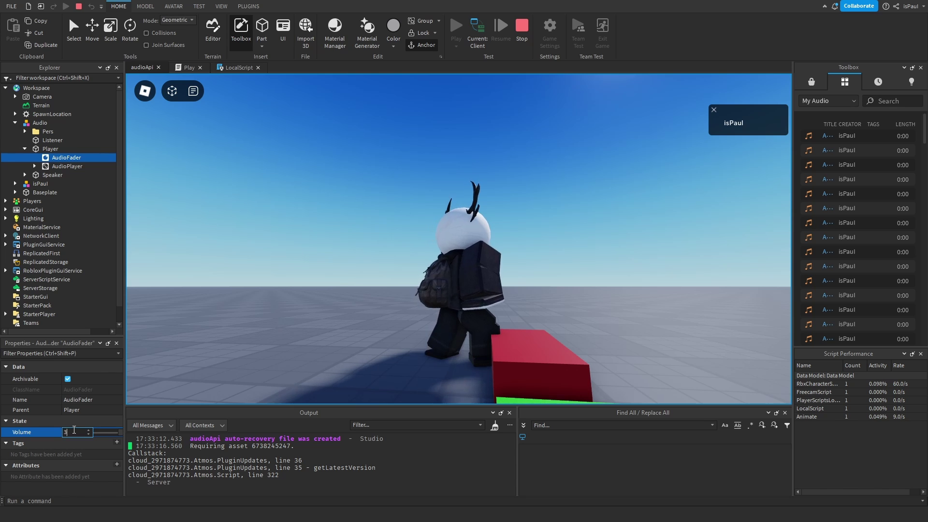
{"action": "type", "text": "3"}
{"action": "key", "text": "Return"}
{"action": "key", "text": "shift+F5"}
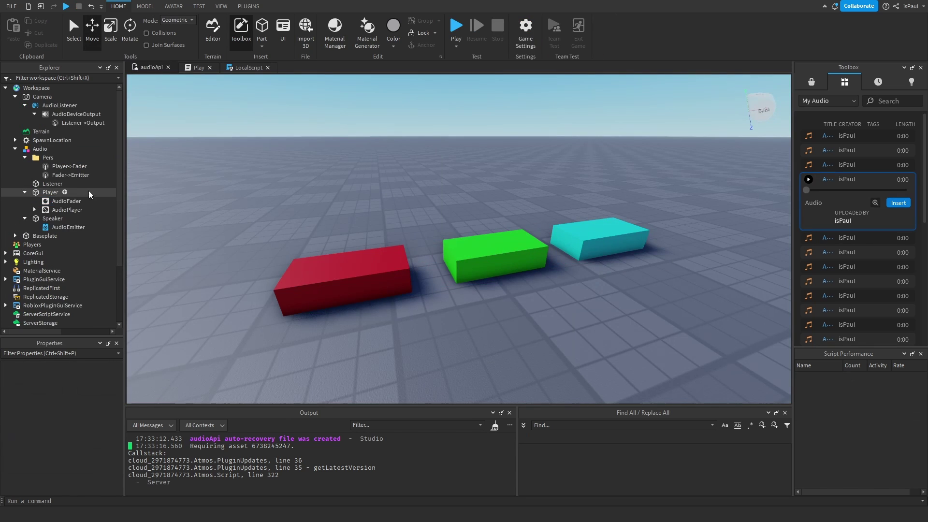
Switch to the Audio-API-Tutorial.rbxl place and move the SpawnLocation closer to the Audio Wiring and Spectrogram demos
{"action": "left_click", "coordinate": [62, 209]}
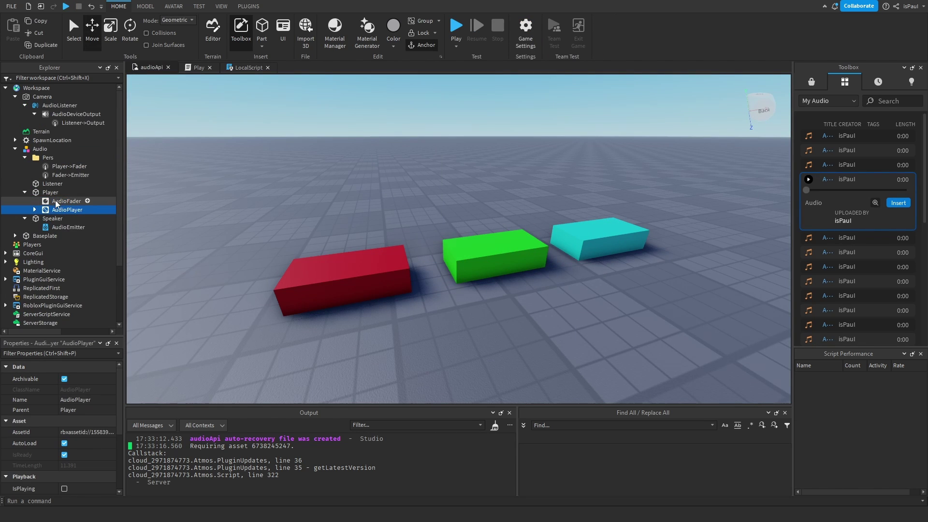
{"action": "left_click", "coordinate": [459, 312]}
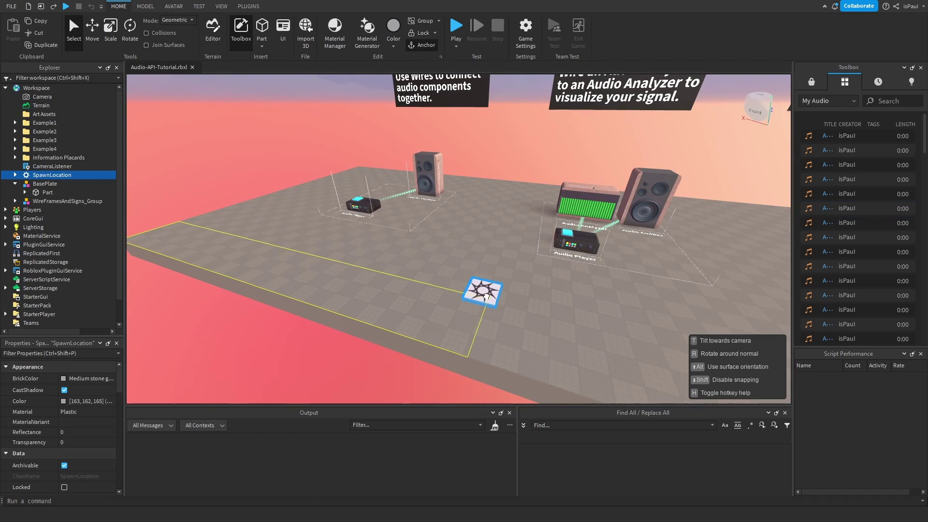
{"action": "left_click_drag", "start_coordinate": [479, 294], "coordinate": [427, 268]}
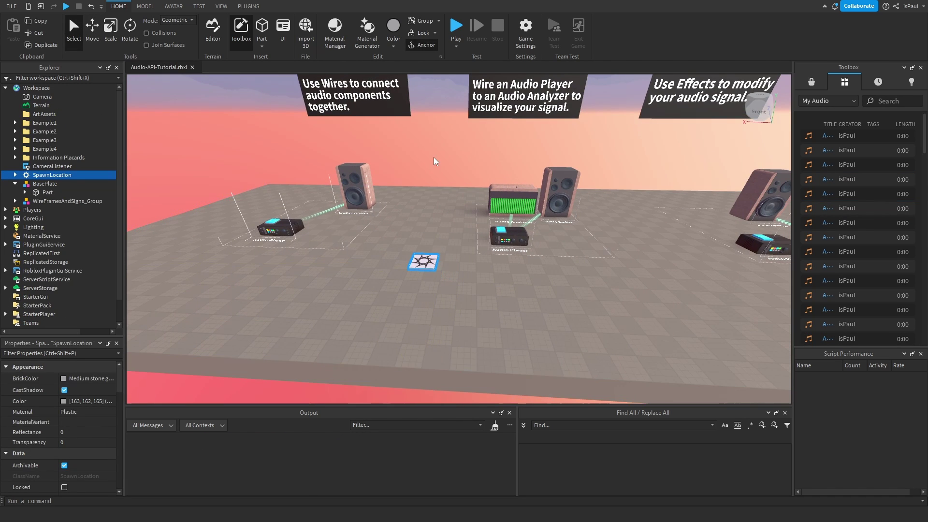
{"action": "left_click", "coordinate": [439, 179]}
{"action": "right_click_drag", "start_coordinate": [445, 192], "coordinate": [446, 166]}
Start a playtest of the tutorial place and get the character onto the Audio Wiring demo's Audio Player
{"action": "left_click", "coordinate": [457, 27]}
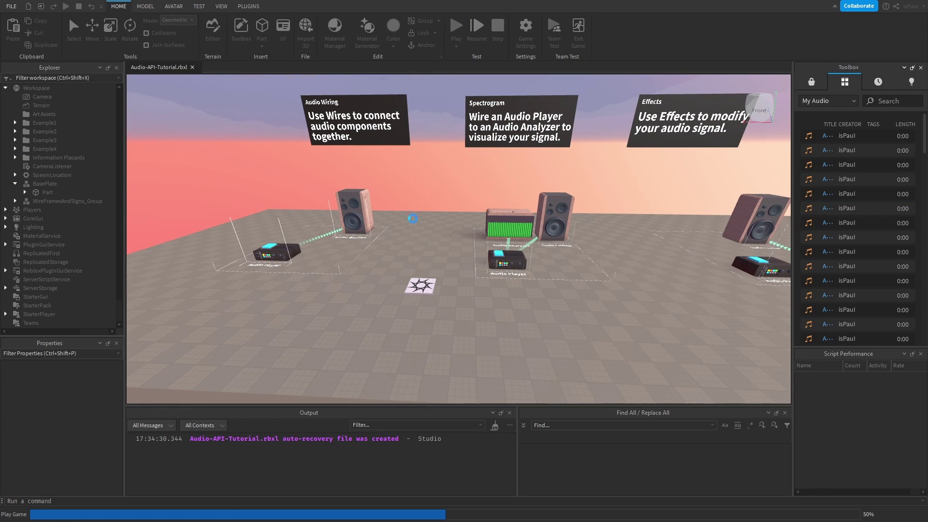
{"action": "key", "text": "w"}
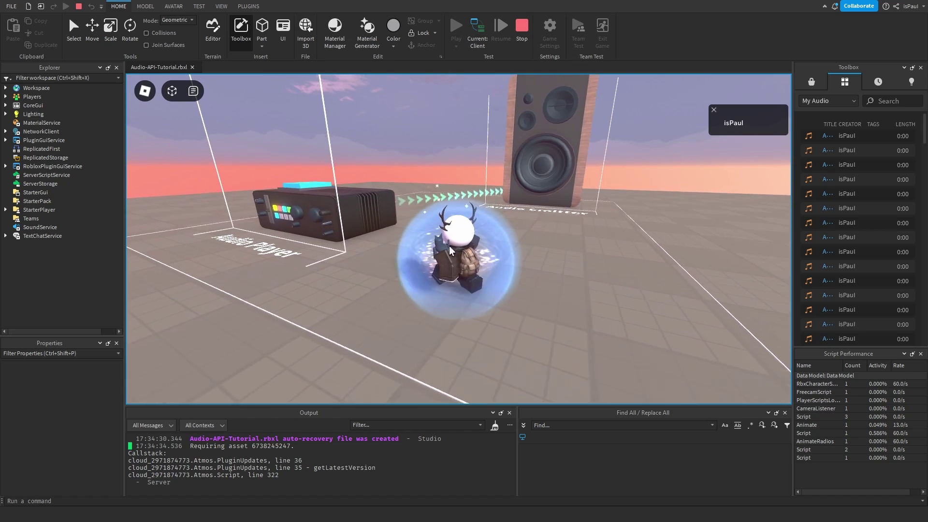
{"action": "key", "text": "space"}
{"action": "right_click_drag", "start_coordinate": [489, 261], "coordinate": [488, 260]}
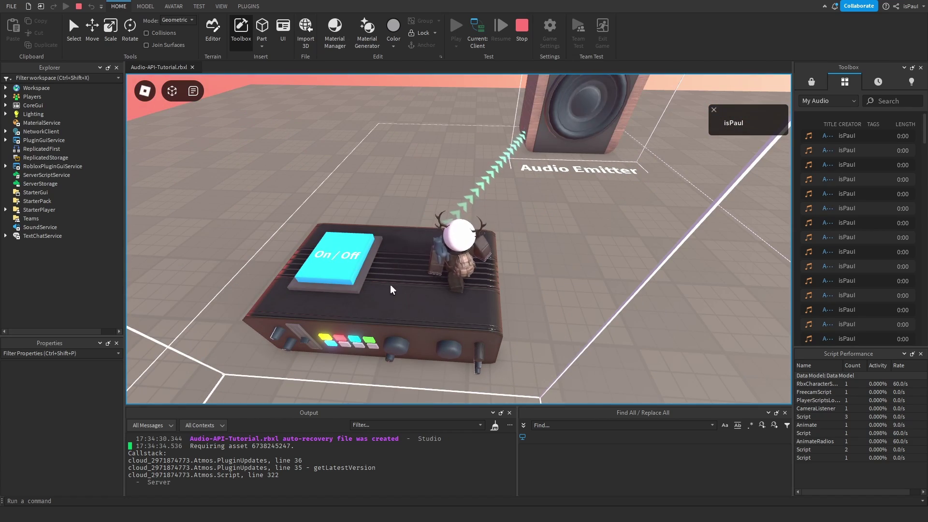
Test the Audio Wiring demo by walking across the Audio Player's On / Off button and around its Audio Emitter
{"action": "key", "text": "a"}
{"action": "key", "text": "w"}
{"action": "key", "text": "d"}
{"action": "right_click_drag", "start_coordinate": [609, 250], "coordinate": [610, 250]}
{"action": "scroll", "coordinate": [609, 250], "scroll_direction": "down", "scroll_amount": 2}
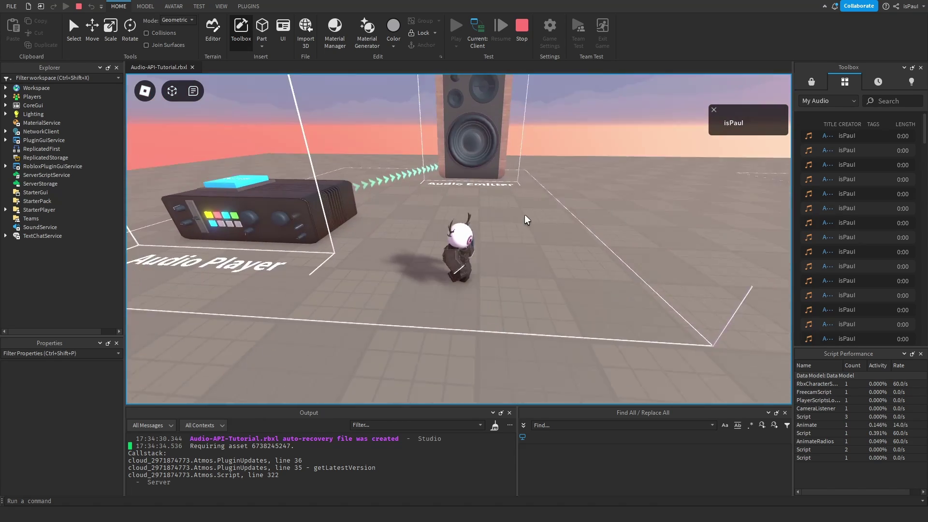
{"action": "key", "text": "d"}
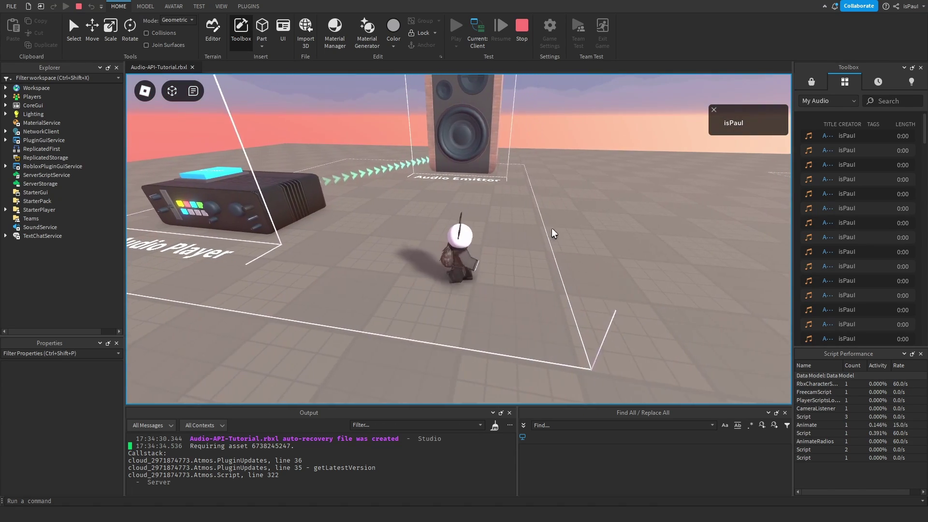
{"action": "key", "text": "a"}
{"action": "key", "text": "space"}
{"action": "key", "text": "s"}
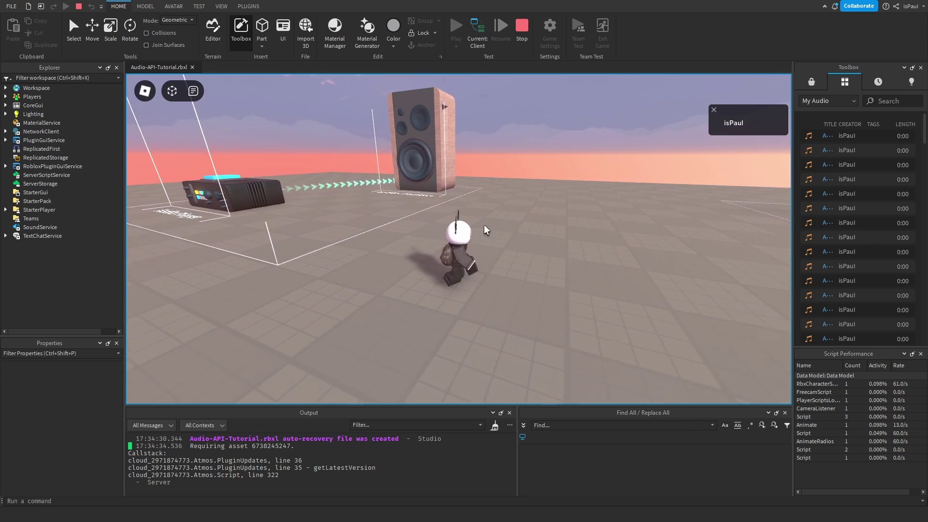
Move the character onto the Spectrogram demo's Audio Player and try its On / Off button while viewing the Audio Analyzer
{"action": "key", "text": "d"}
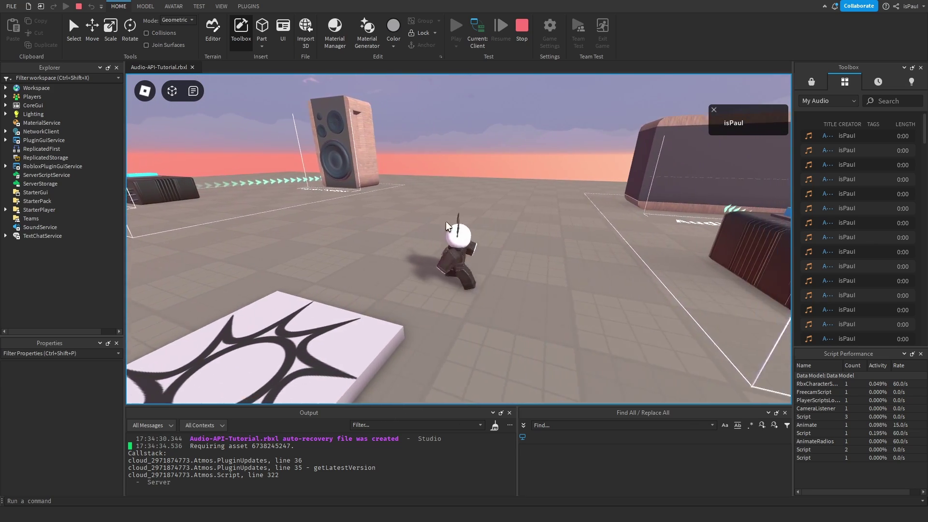
{"action": "right_click_drag", "start_coordinate": [389, 169], "coordinate": [410, 193]}
{"action": "key", "text": "d"}
{"action": "key", "text": "space"}
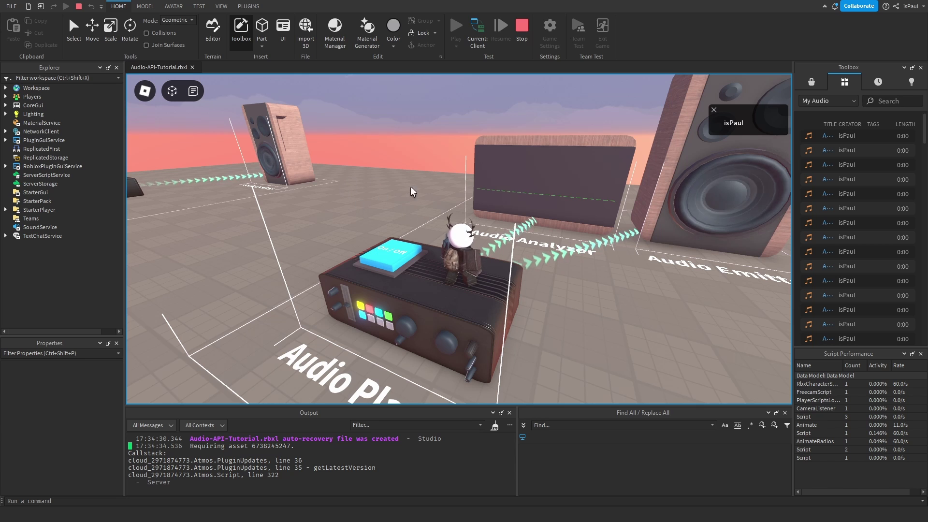
{"action": "right_click_drag", "start_coordinate": [500, 211], "coordinate": [503, 219]}
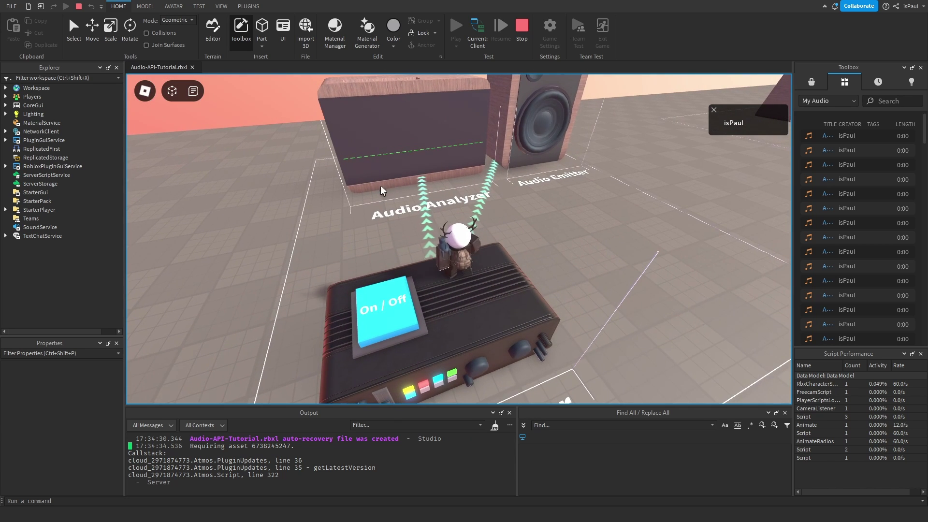
{"action": "right_click_drag", "start_coordinate": [375, 216], "coordinate": [375, 208]}
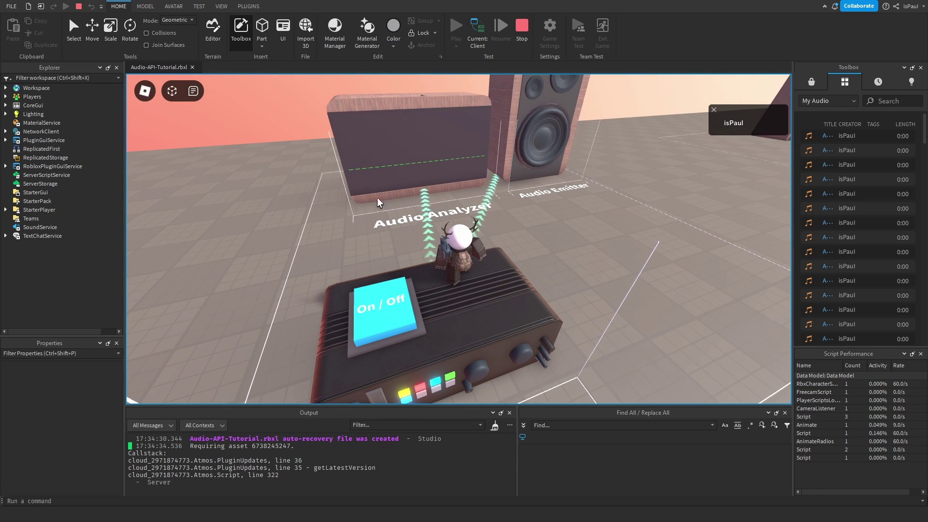
{"action": "right_click_drag", "start_coordinate": [426, 168], "coordinate": [517, 193]}
{"action": "scroll", "coordinate": [506, 170], "scroll_direction": "up", "scroll_amount": 3}
{"action": "scroll", "coordinate": [516, 190], "scroll_direction": "down", "scroll_amount": 1}
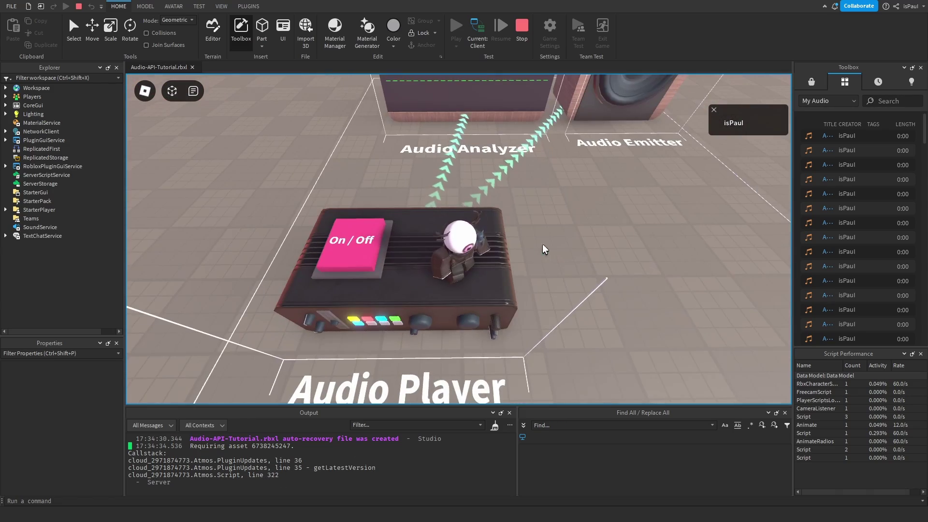
Walk along the wires to the Audio Analyzer and examine its signal display next to the Audio Emitter
{"action": "key", "text": "w"}
{"action": "right_click_drag", "start_coordinate": [481, 150], "coordinate": [369, 188]}
{"action": "key", "text": "w"}
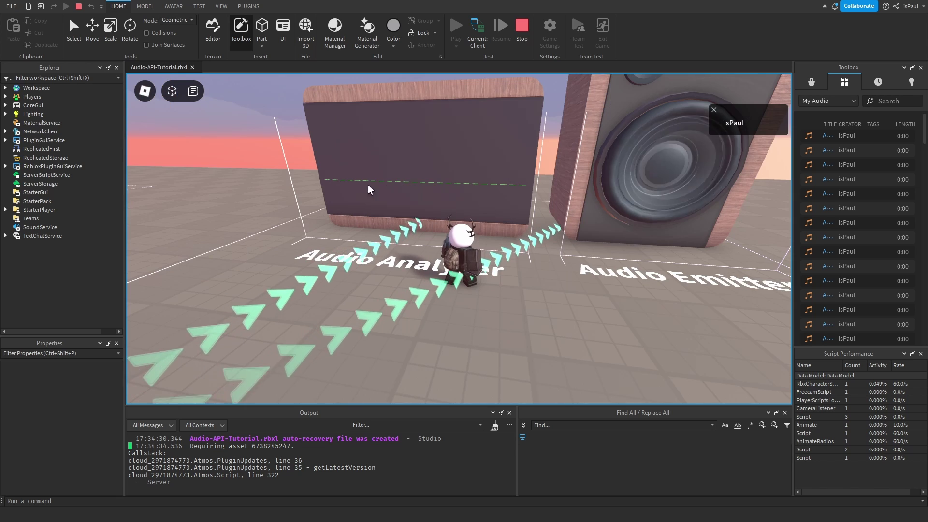
{"action": "right_click_drag", "start_coordinate": [417, 158], "coordinate": [535, 237]}
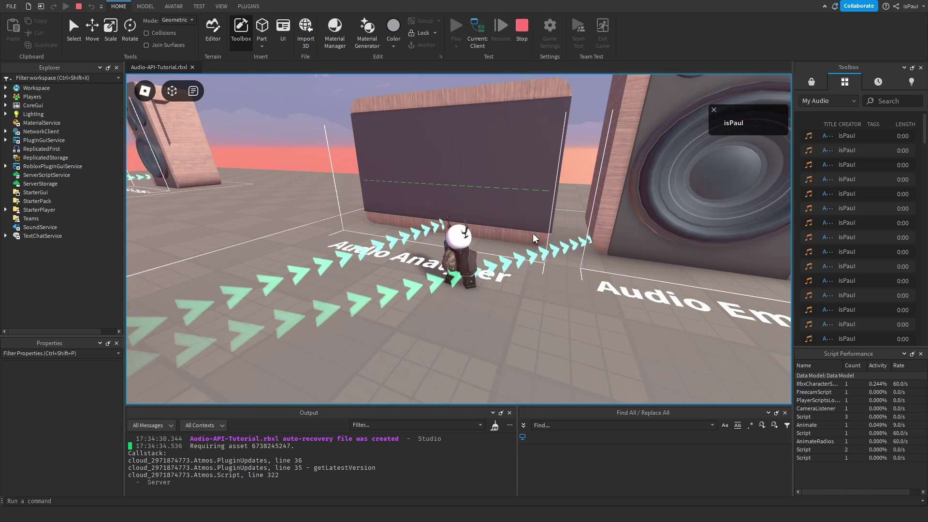
{"action": "key", "text": "s"}
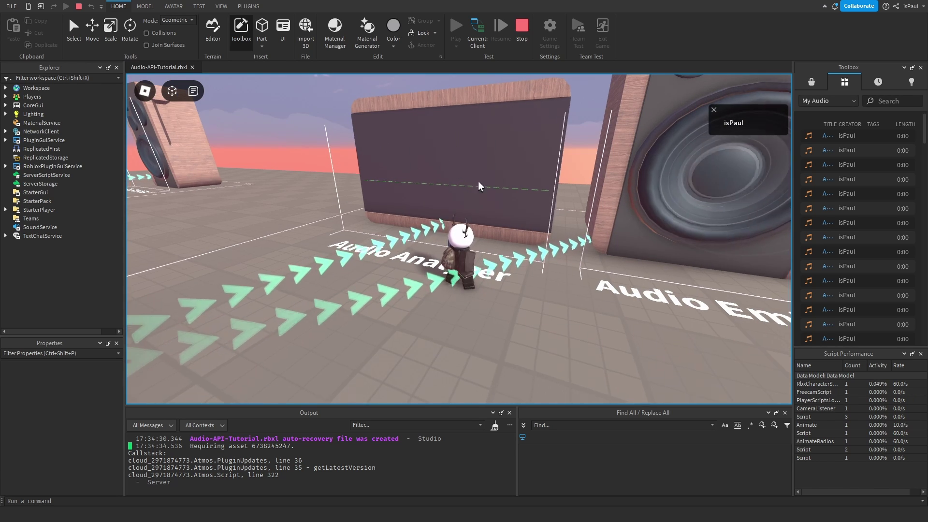
{"action": "right_click_drag", "start_coordinate": [479, 184], "coordinate": [538, 238]}
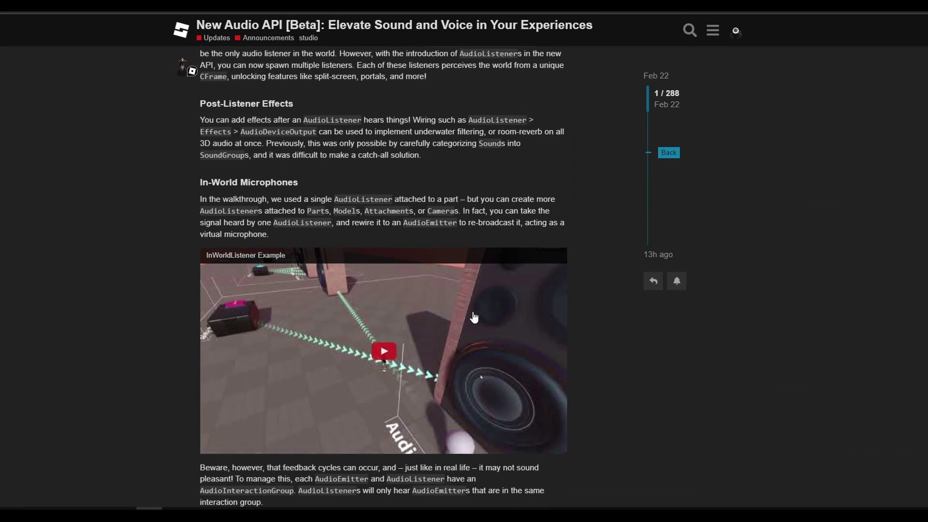
Switch to the New Audio API forum post and watch the InWorldListener Example video in the In-World Microphones section
{"action": "scroll", "coordinate": [419, 315], "scroll_direction": "down", "scroll_amount": 1}
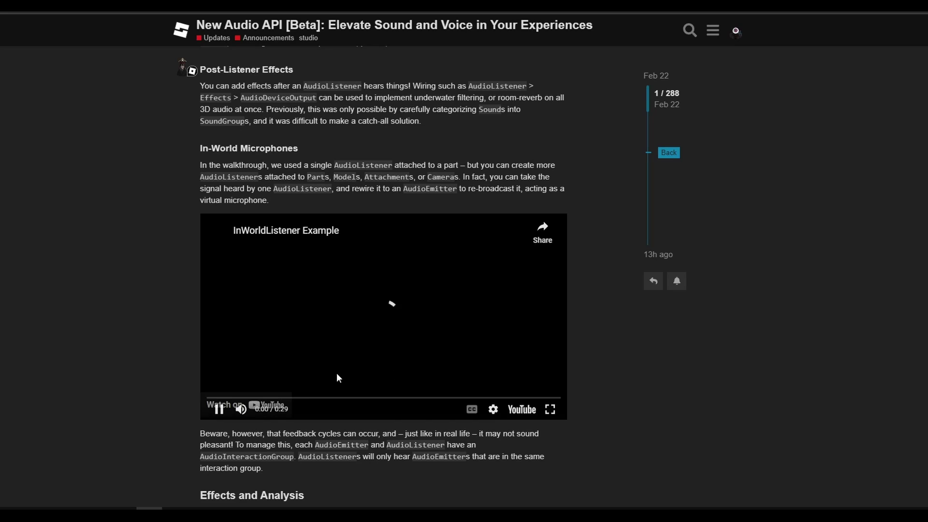
{"action": "scroll", "coordinate": [261, 418], "scroll_direction": "down", "scroll_amount": 1}
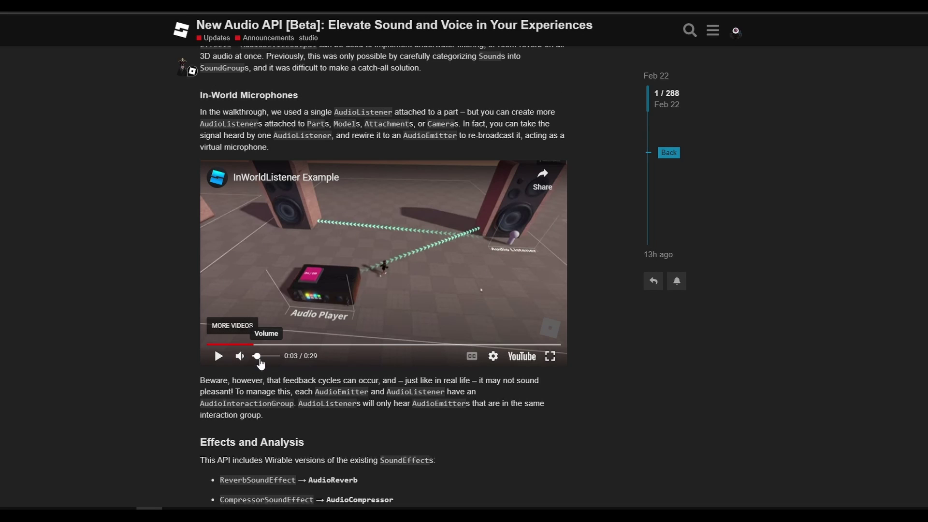
{"action": "left_click", "coordinate": [407, 289]}
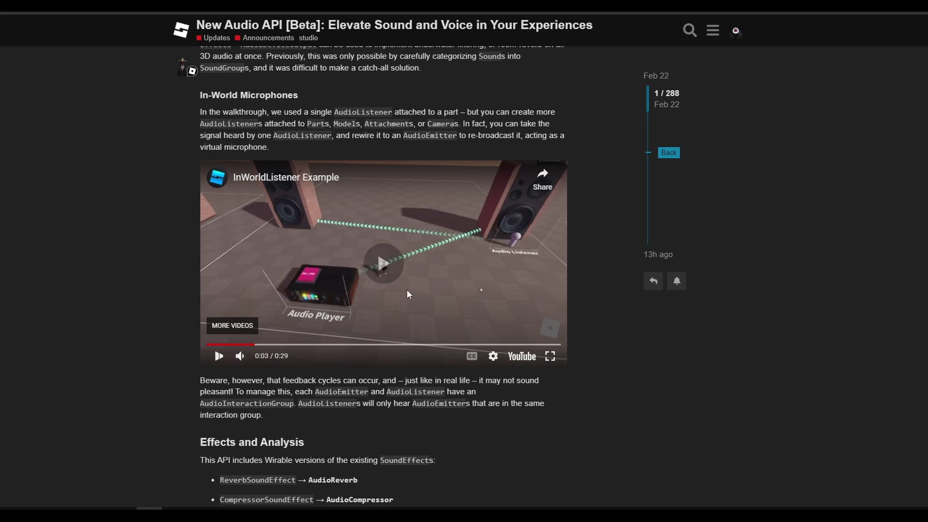
{"action": "left_click", "coordinate": [500, 332]}
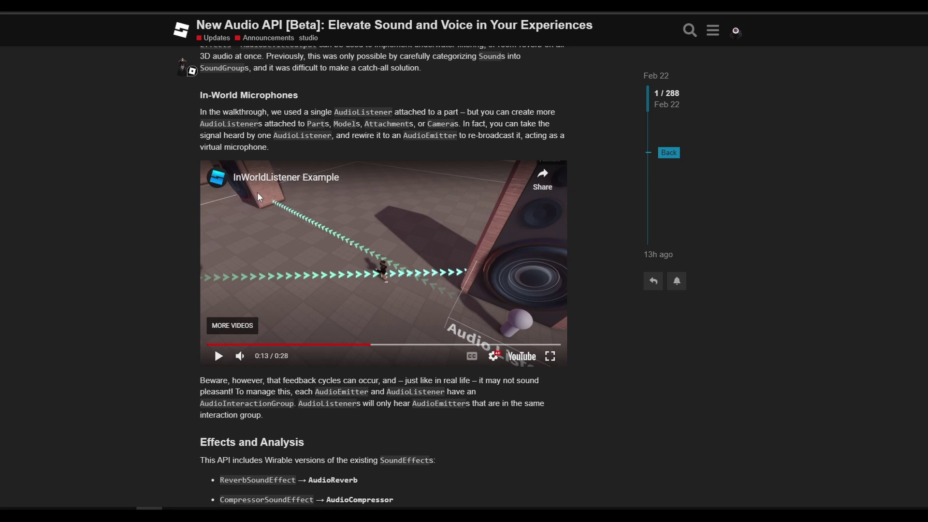
{"action": "left_click", "coordinate": [358, 253]}
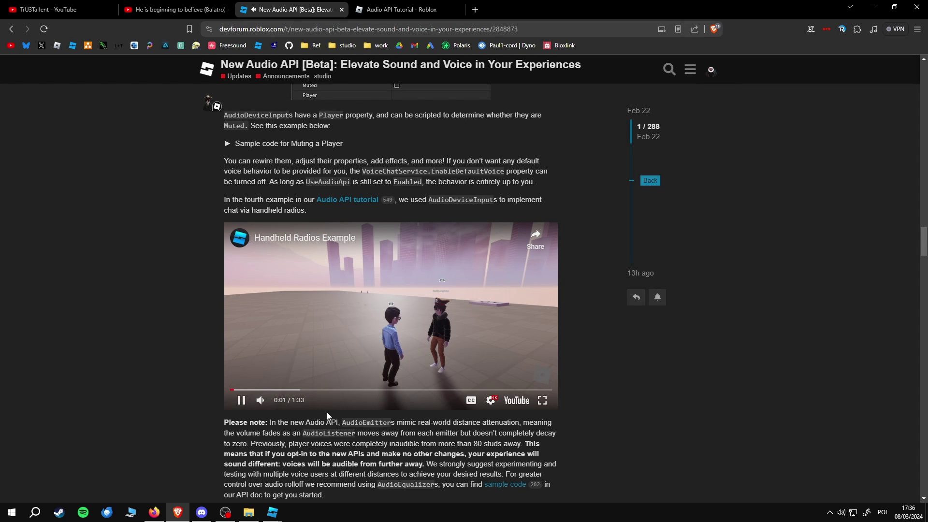
Watch the Handheld Radios Example video in the forum post, skipping ahead in the playback
{"action": "left_click", "coordinate": [240, 400]}
{"action": "left_click", "coordinate": [536, 322]}
{"action": "scroll", "coordinate": [435, 338], "scroll_direction": "down", "scroll_amount": 1}
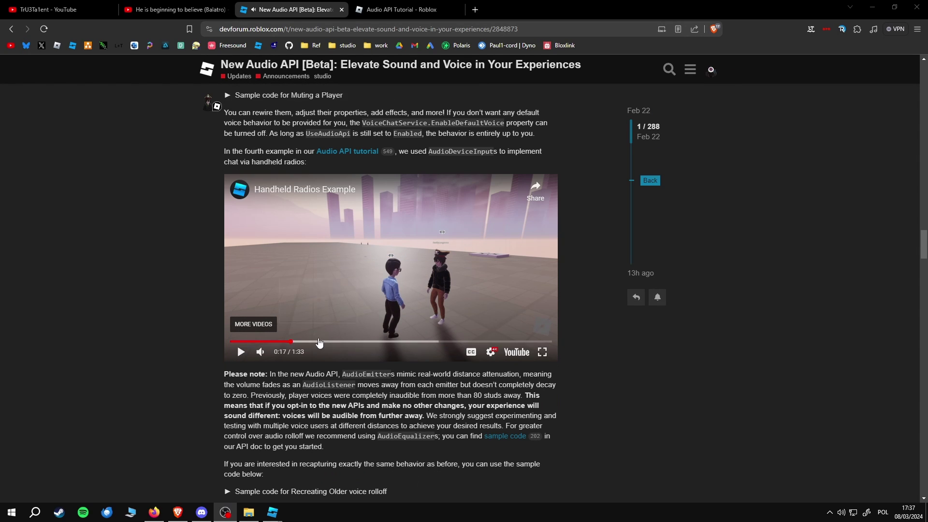
{"action": "left_click_drag", "start_coordinate": [291, 341], "coordinate": [417, 347]}
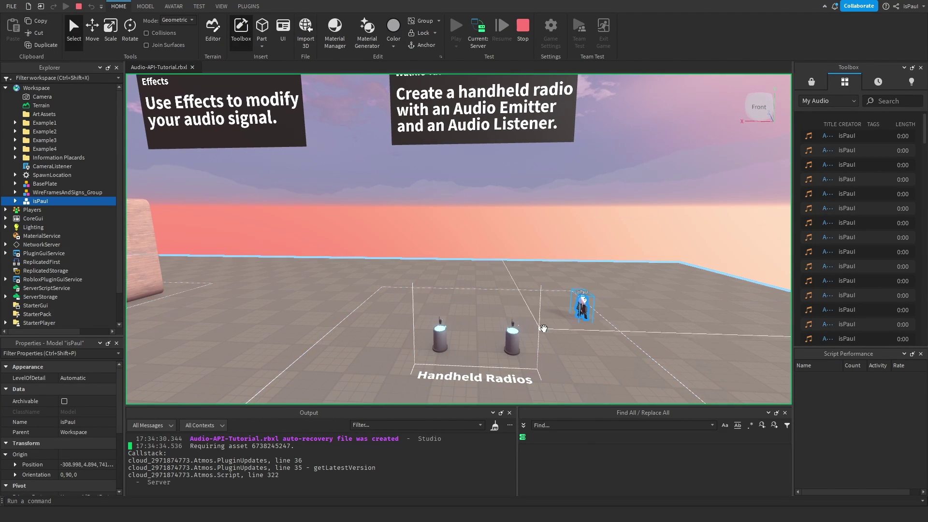
Switch to Roblox Studio and inspect a Handheld Radios tool up close, including its Handle's AudioEmitter, AudioListener and FX folder
{"action": "left_click", "coordinate": [551, 333]}
{"action": "right_click_drag", "start_coordinate": [544, 329], "coordinate": [551, 331]}
{"action": "scroll", "coordinate": [551, 334], "scroll_direction": "up", "scroll_amount": 5}
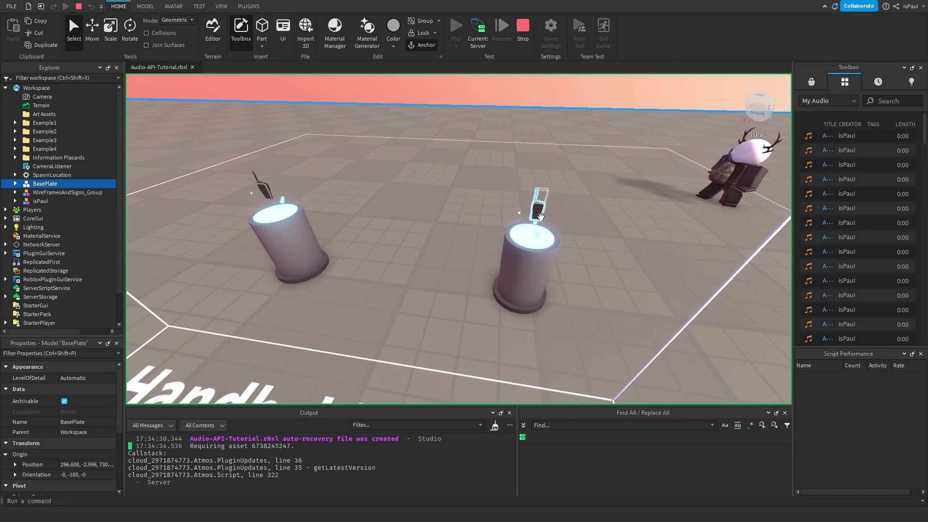
{"action": "left_click", "coordinate": [540, 216]}
{"action": "left_click", "coordinate": [76, 211]}
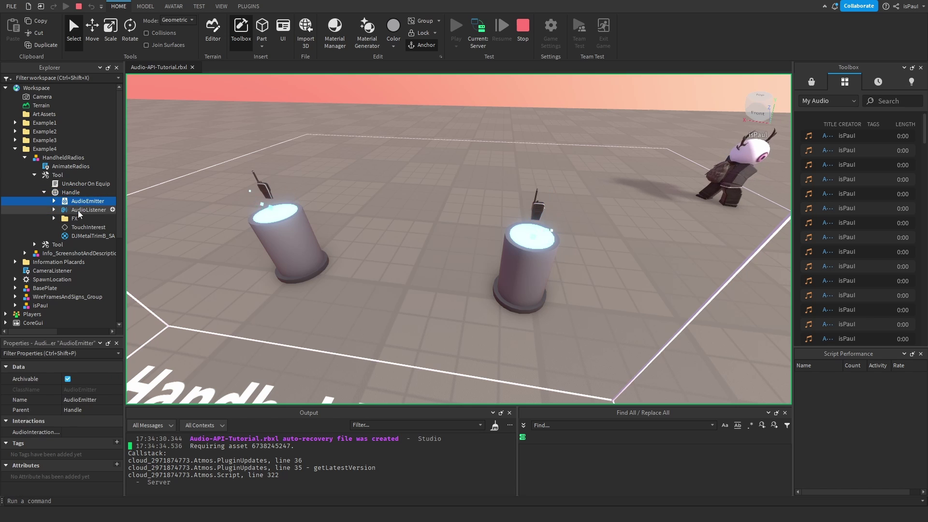
{"action": "left_click", "coordinate": [54, 218]}
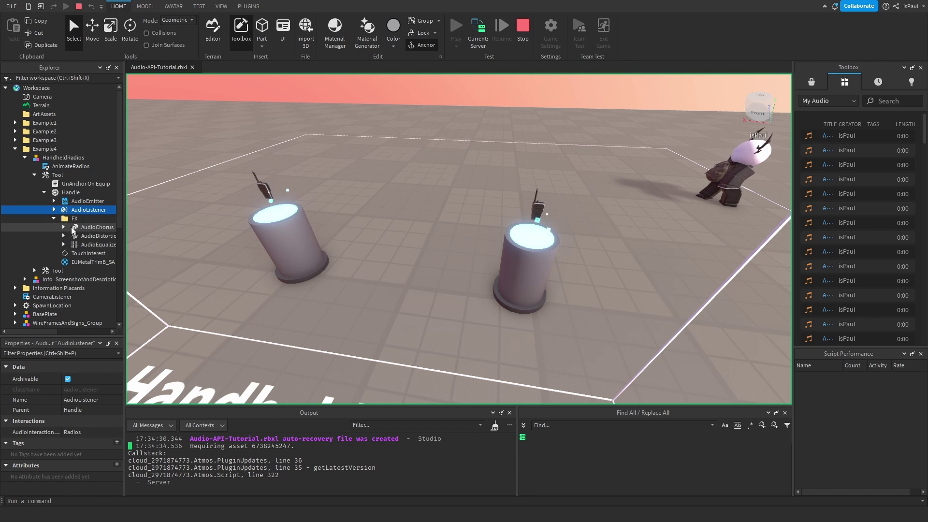
{"action": "left_click", "coordinate": [54, 218]}
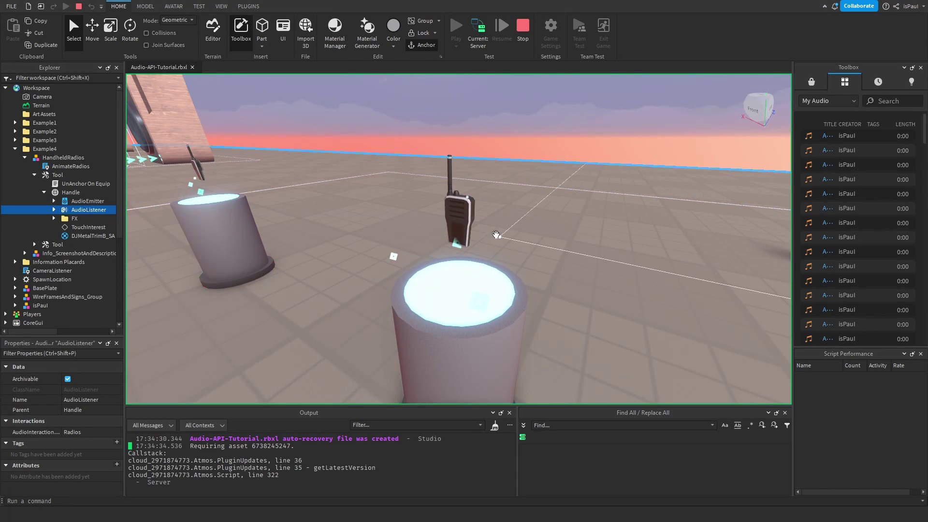
{"action": "scroll", "coordinate": [484, 240], "scroll_direction": "up", "scroll_amount": 5}
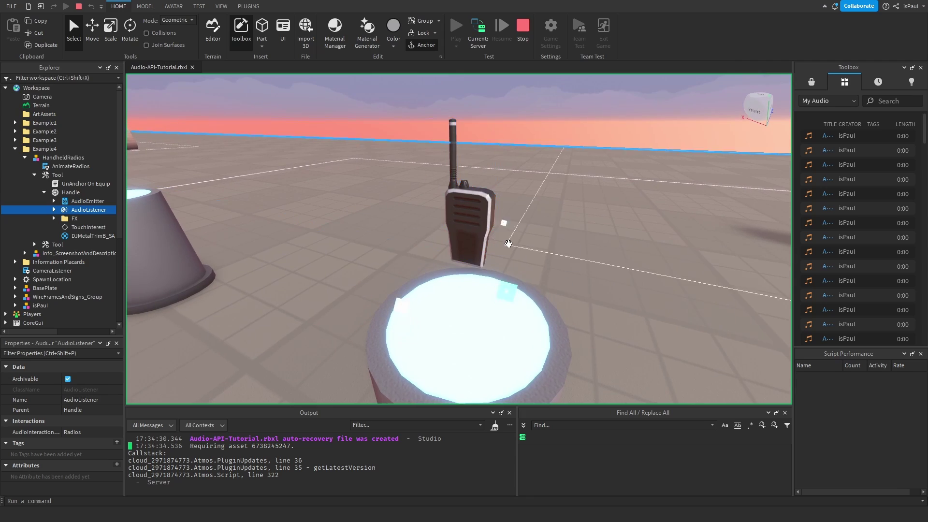
Move the character from the Handheld Radios to the Effects demo and switch the playtest to the client view
{"action": "left_click", "coordinate": [572, 247]}
{"action": "left_click_drag", "start_coordinate": [563, 270], "coordinate": [576, 294]}
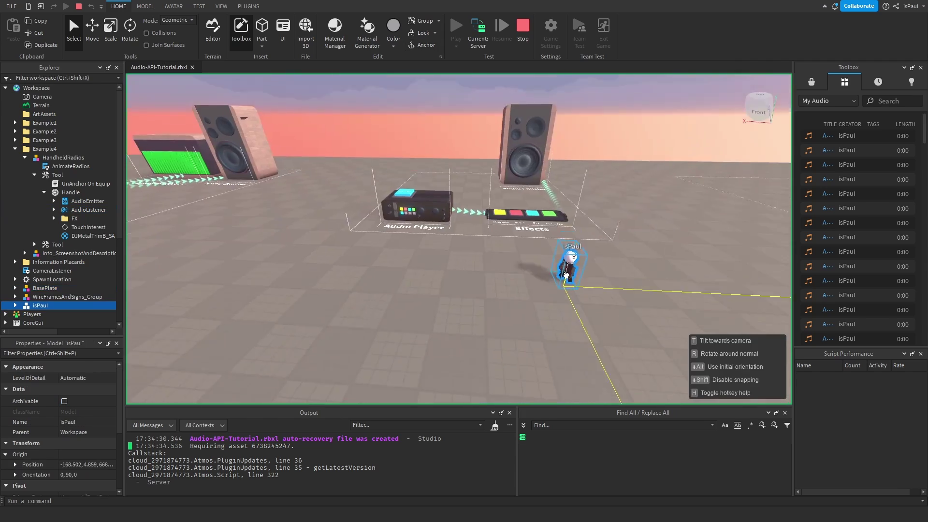
{"action": "right_click_drag", "start_coordinate": [576, 297], "coordinate": [517, 242]}
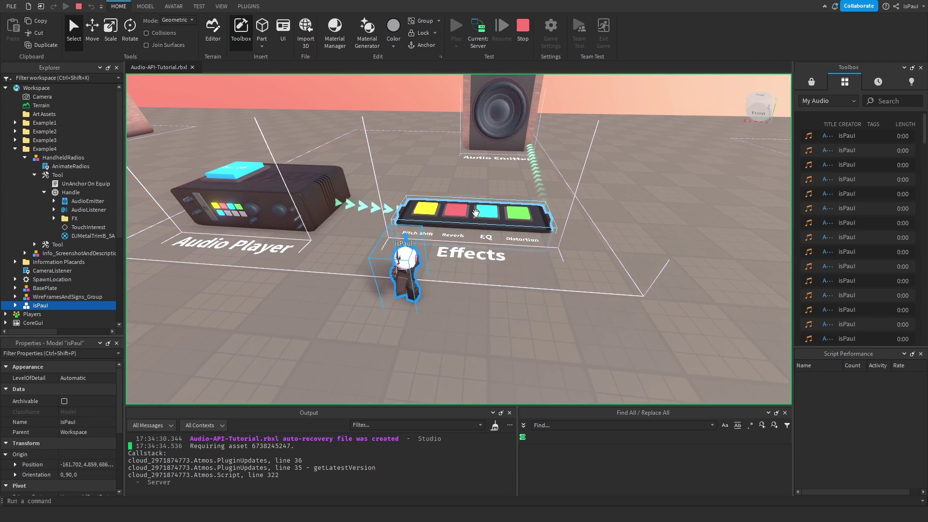
{"action": "left_click", "coordinate": [477, 34]}
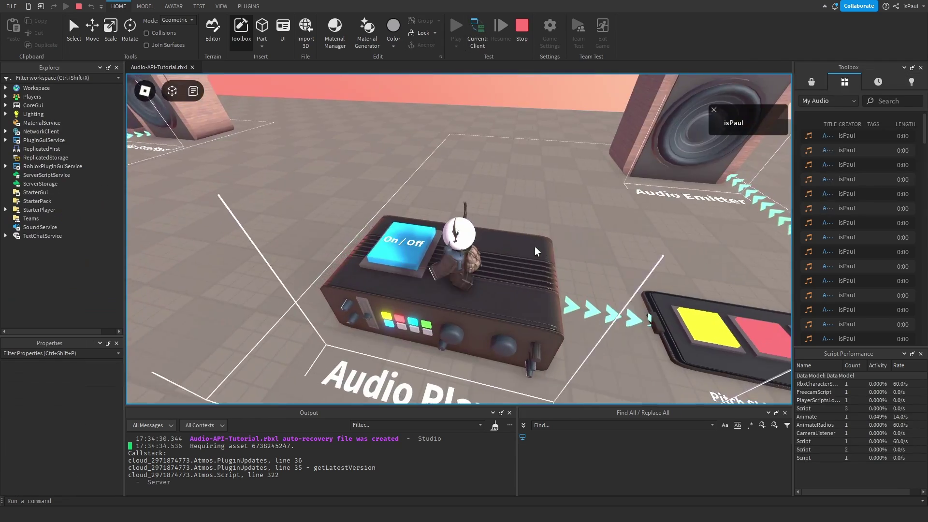
Walk the character over the Audio Player's On / Off button and across to the Effects board
{"action": "key", "text": "a"}
{"action": "right_click_drag", "start_coordinate": [535, 251], "coordinate": [499, 307]}
{"action": "key", "text": "space"}
{"action": "key", "text": "d"}
{"action": "key", "text": "w"}
{"action": "key", "text": "space"}
{"action": "key", "text": "s"}
{"action": "key", "text": "d"}
{"action": "key", "text": "w"}
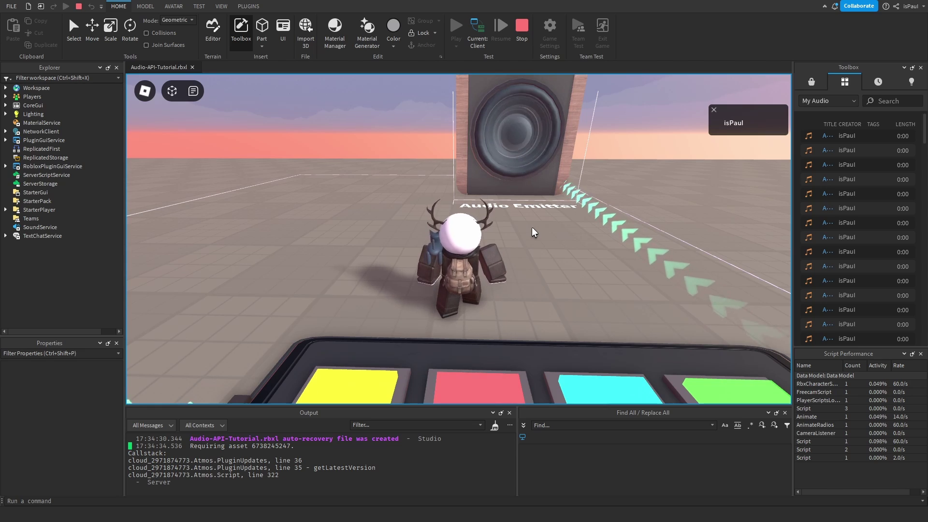
Test the Effects board by walking across its effect buttons through to Distortion in front of the Audio Emitter
{"action": "key", "text": "s"}
{"action": "key", "text": "w"}
{"action": "right_click_drag", "start_coordinate": [532, 227], "coordinate": [542, 223]}
{"action": "key", "text": "a"}
{"action": "scroll", "coordinate": [532, 227], "scroll_direction": "down", "scroll_amount": 1}
{"action": "scroll", "coordinate": [533, 228], "scroll_direction": "up", "scroll_amount": 1}
{"action": "key", "text": "d"}
{"action": "key", "text": "d"}
{"action": "key", "text": "s"}
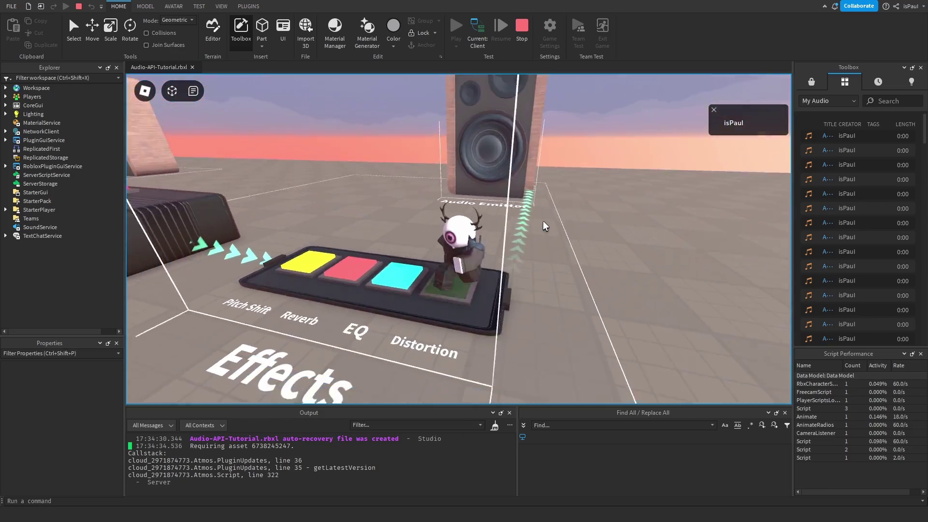
{"action": "key", "text": "w"}
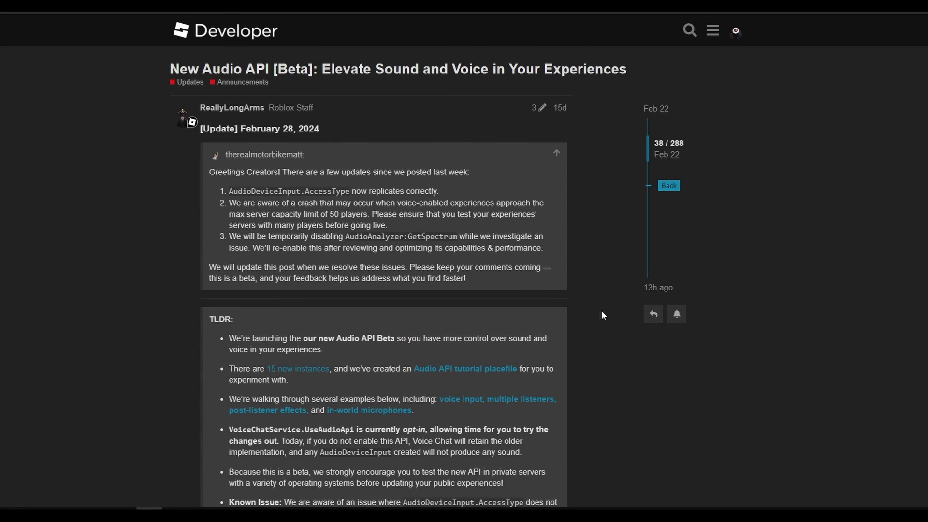
Switch to the New Audio API forum post and review its February 28 update, TLDR and introduction
{"action": "scroll", "coordinate": [178, 276], "scroll_direction": "down", "scroll_amount": 2}
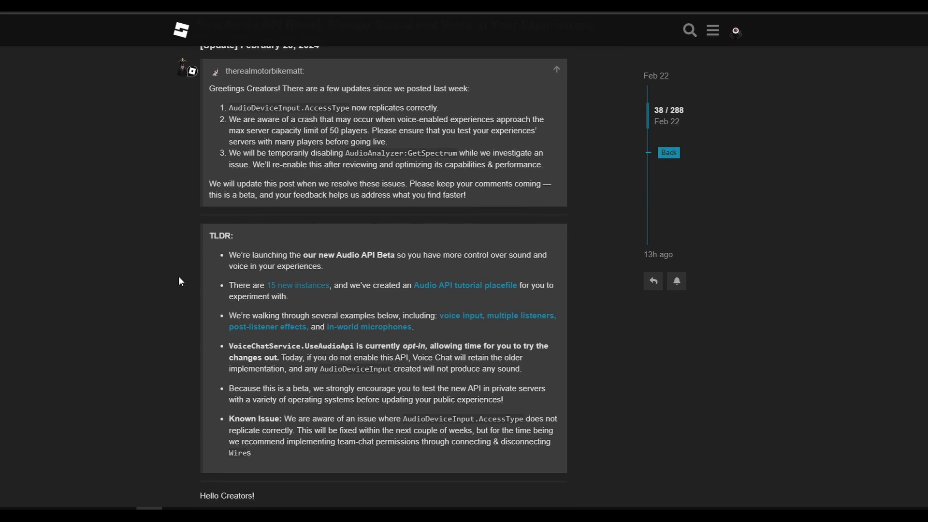
{"action": "scroll", "coordinate": [211, 302], "scroll_direction": "down", "scroll_amount": 3}
{"action": "scroll", "coordinate": [133, 270], "scroll_direction": "down", "scroll_amount": 5}
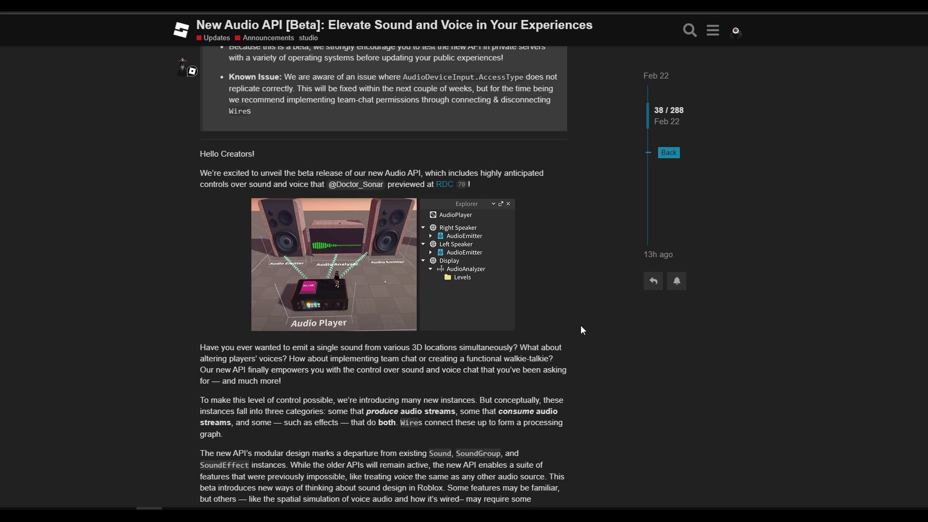
{"action": "scroll", "coordinate": [485, 358], "scroll_direction": "up", "scroll_amount": 1}
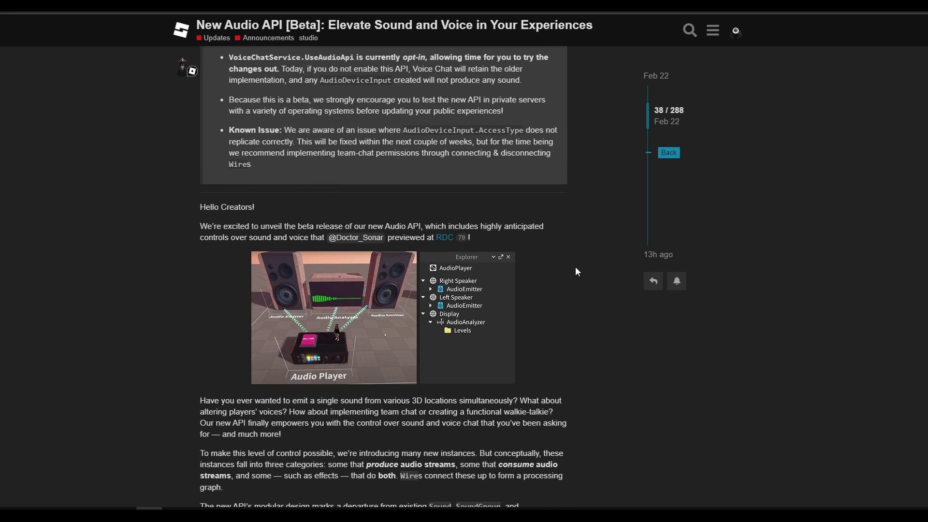
{"action": "scroll", "coordinate": [575, 267], "scroll_direction": "up", "scroll_amount": 7}
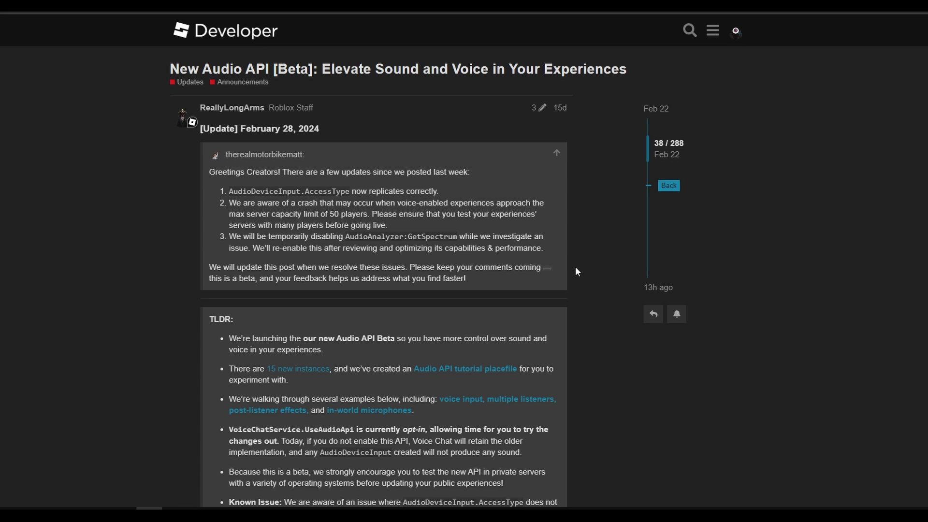
{"action": "scroll", "coordinate": [577, 272], "scroll_direction": "down", "scroll_amount": 5}
{"action": "scroll", "coordinate": [576, 272], "scroll_direction": "up", "scroll_amount": 5}
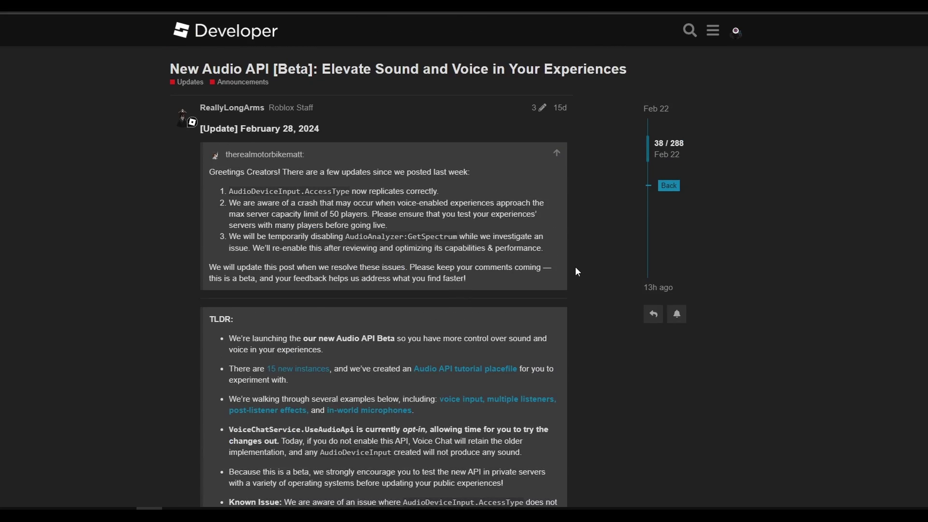